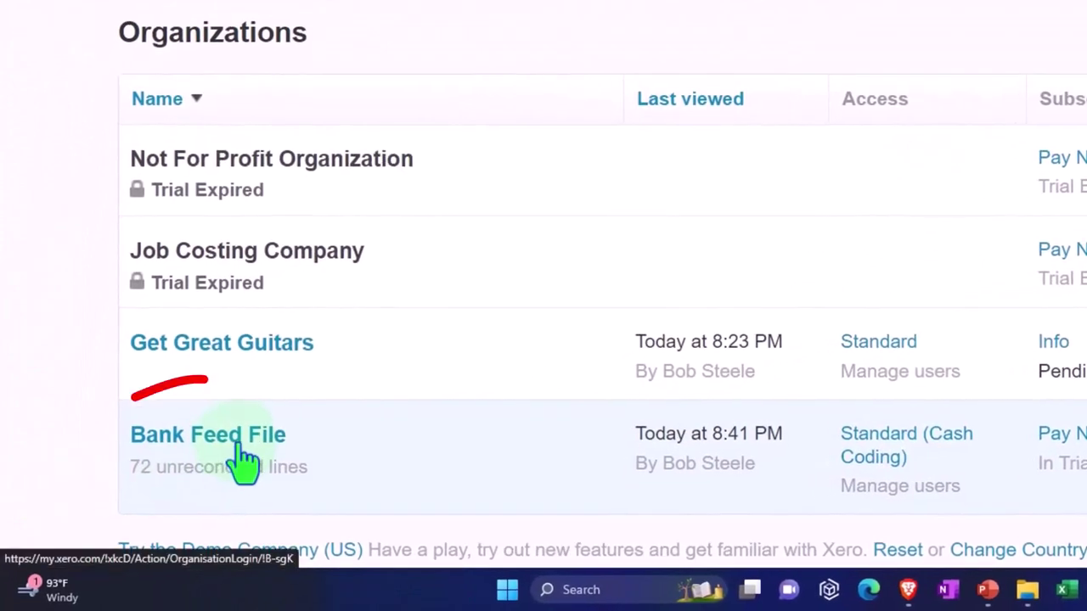
Open the Bank Feed File organization and duplicate its dashboard into two more browser tabs.
{"action": "left_click", "coordinate": [239, 449]}
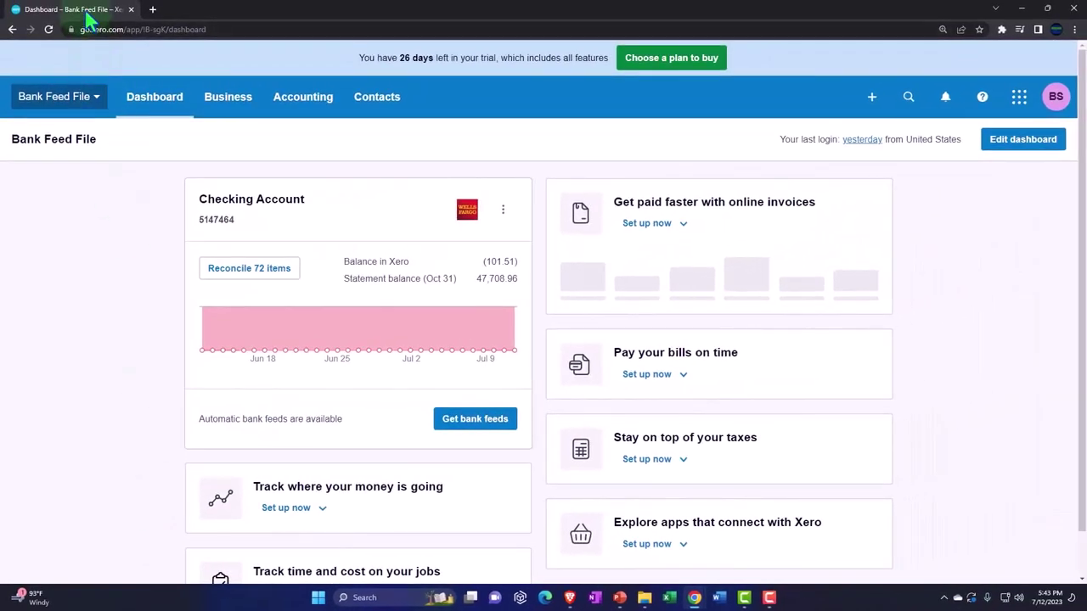
{"action": "right_click", "coordinate": [87, 14]}
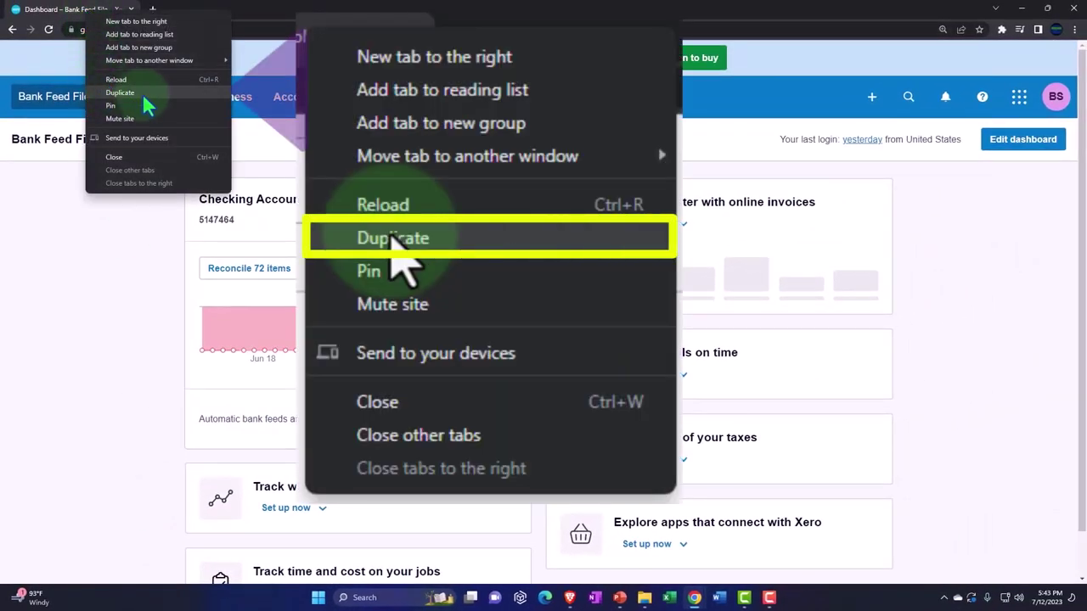
{"action": "left_click", "coordinate": [119, 93]}
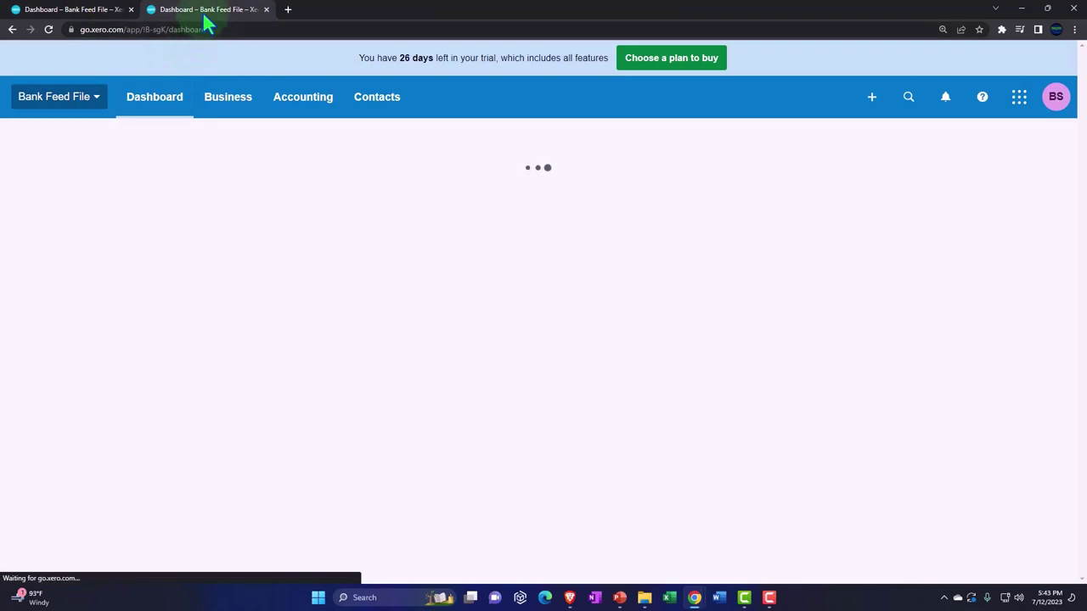
{"action": "right_click", "coordinate": [204, 17]}
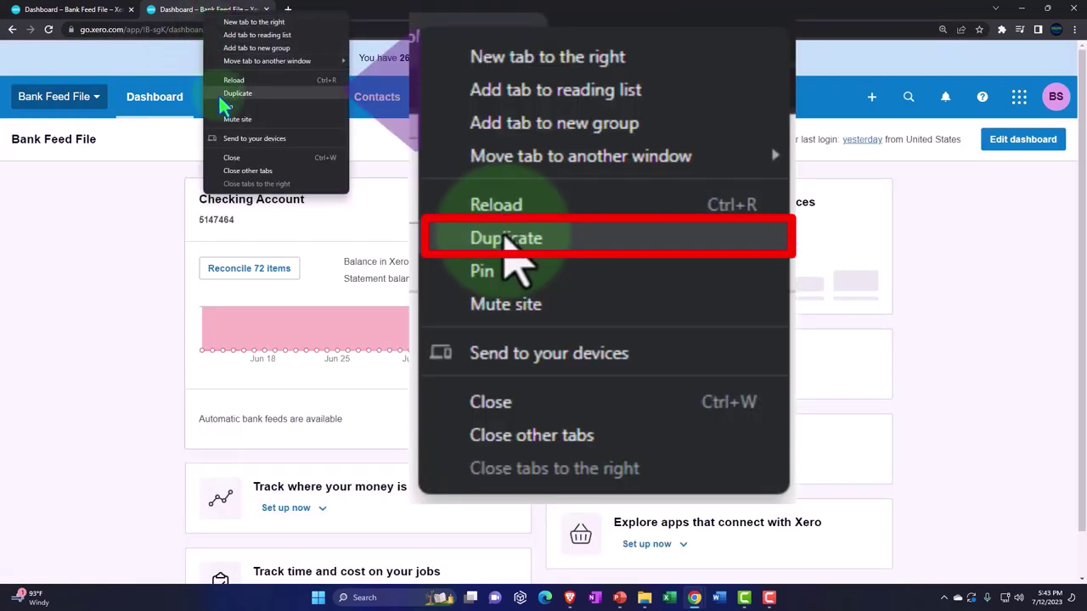
{"action": "left_click", "coordinate": [263, 94]}
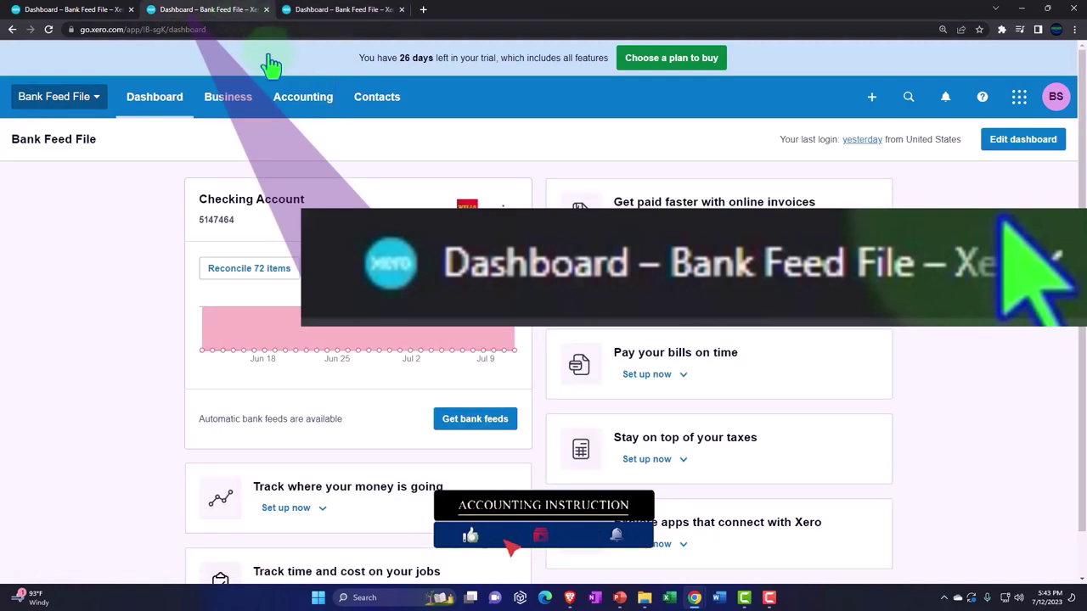
Open the Balance Sheet in the second browser tab and the Income Statement (Profit and Loss) in the third.
{"action": "left_click", "coordinate": [304, 102]}
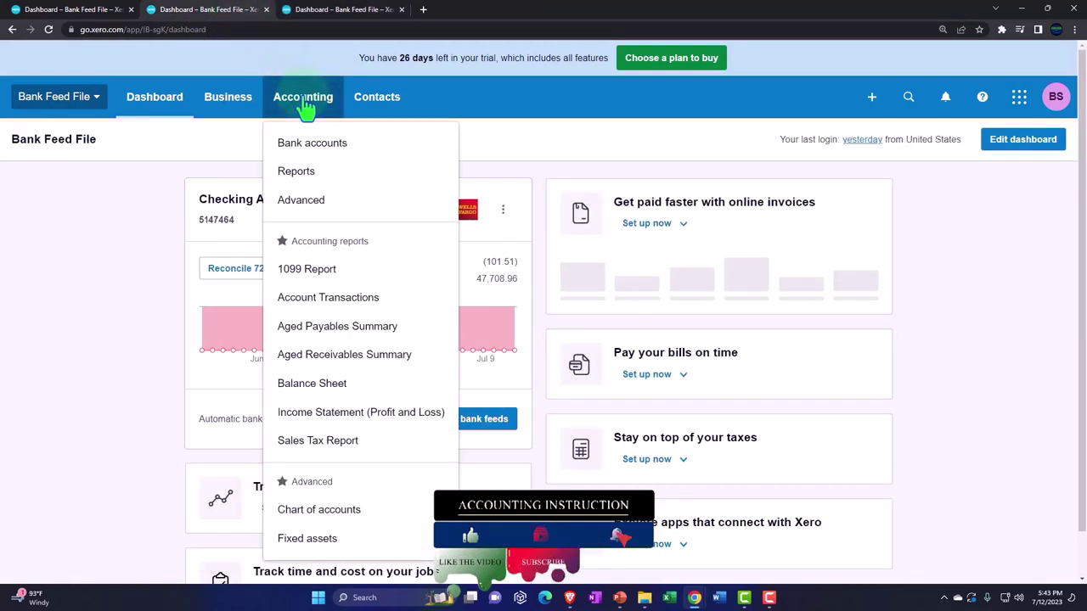
{"action": "left_click", "coordinate": [370, 392]}
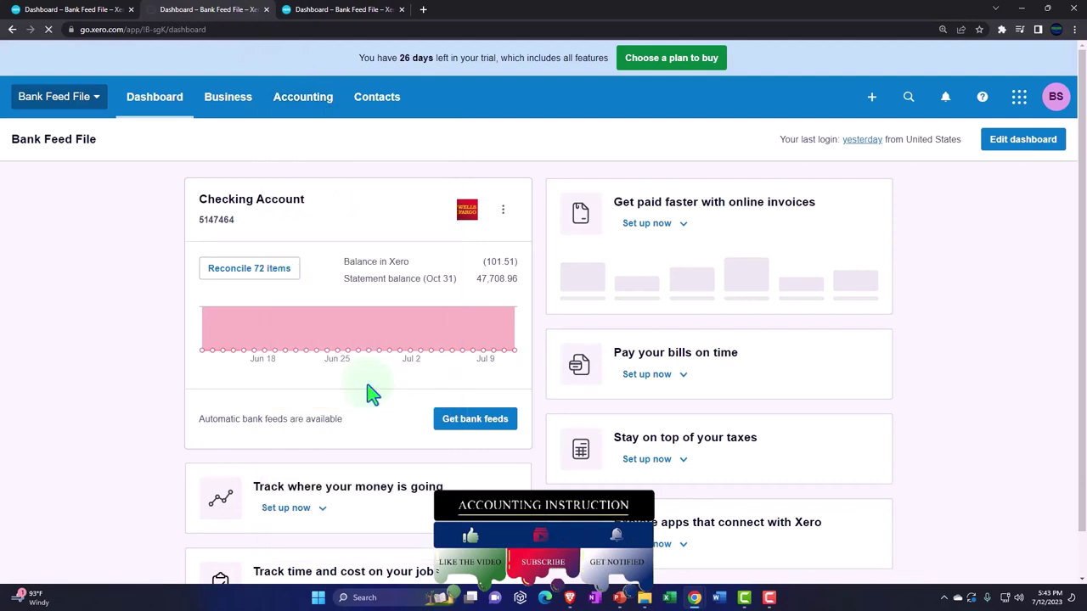
{"action": "left_click", "coordinate": [357, 17]}
{"action": "left_click", "coordinate": [318, 100]}
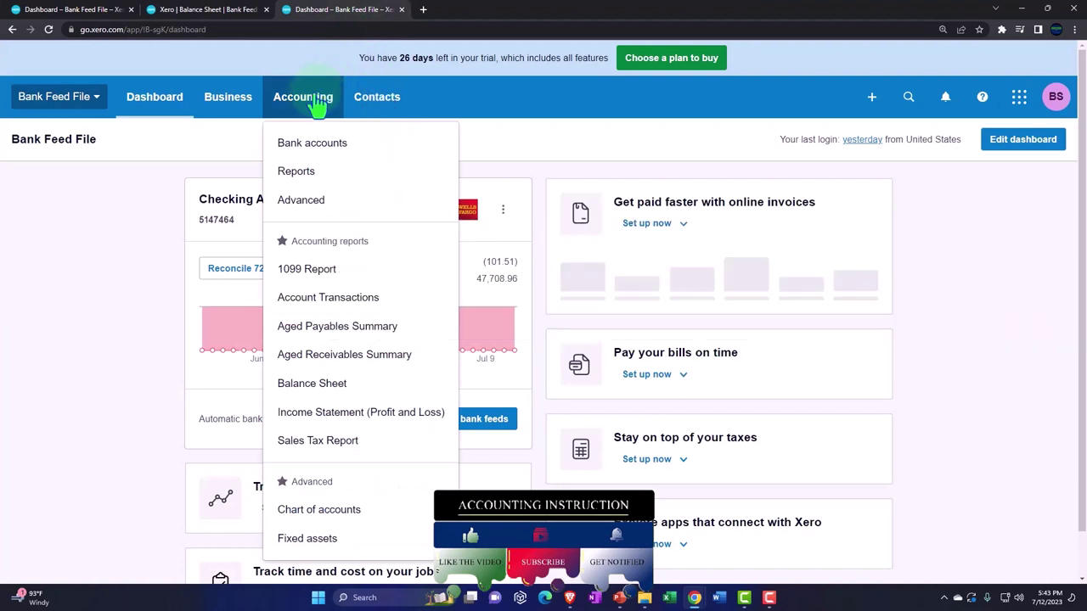
{"action": "left_click", "coordinate": [397, 429]}
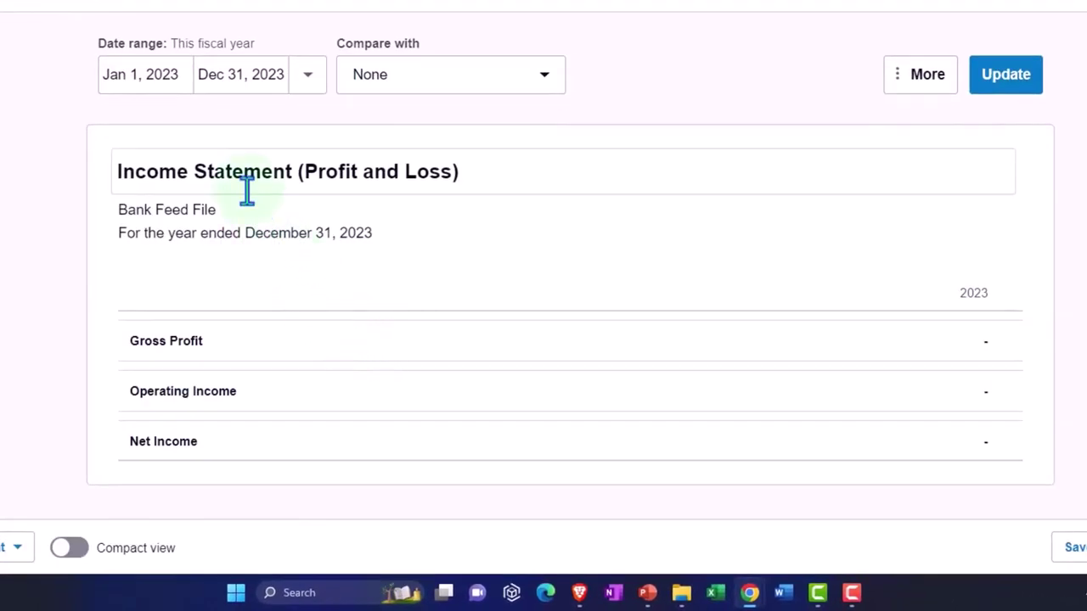
Set the income statement's date range to Jan 1, 2022 through Dec 31, 2022 and update the report.
{"action": "left_click", "coordinate": [179, 76]}
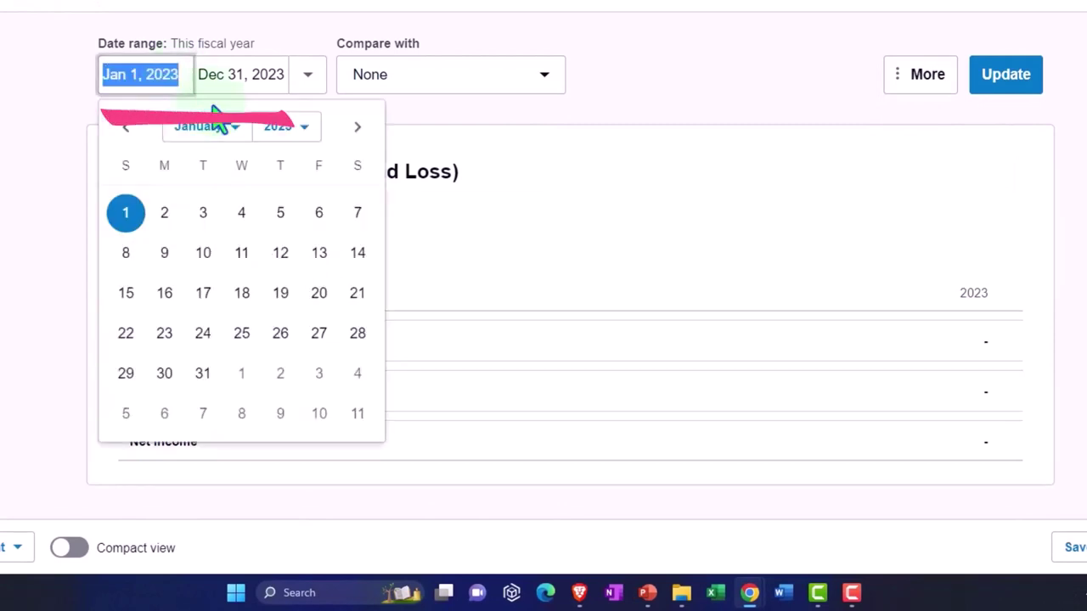
{"action": "left_click", "coordinate": [298, 131]}
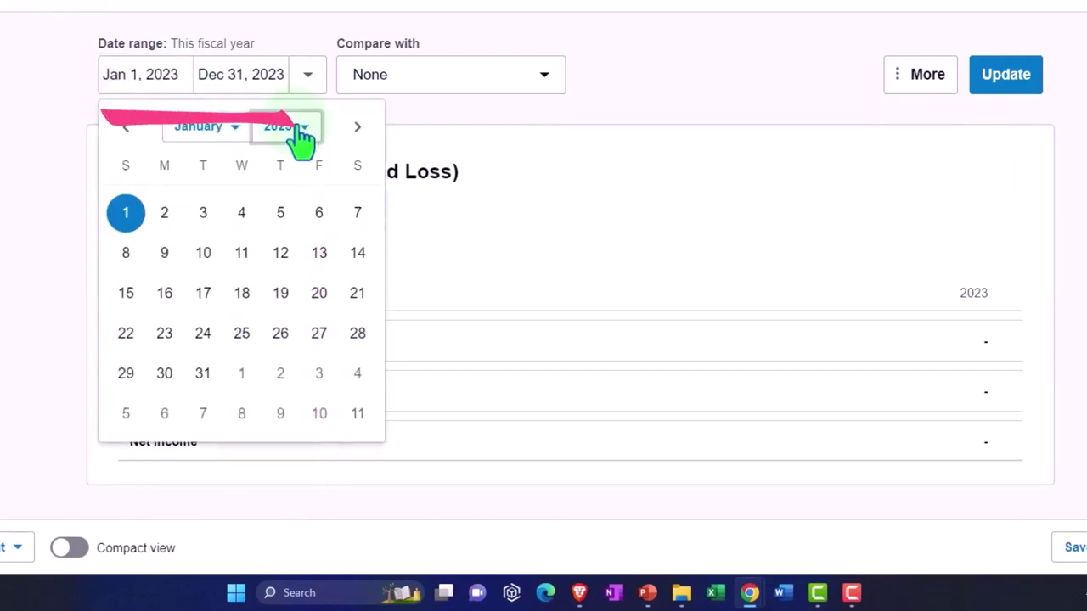
{"action": "left_click", "coordinate": [301, 132]}
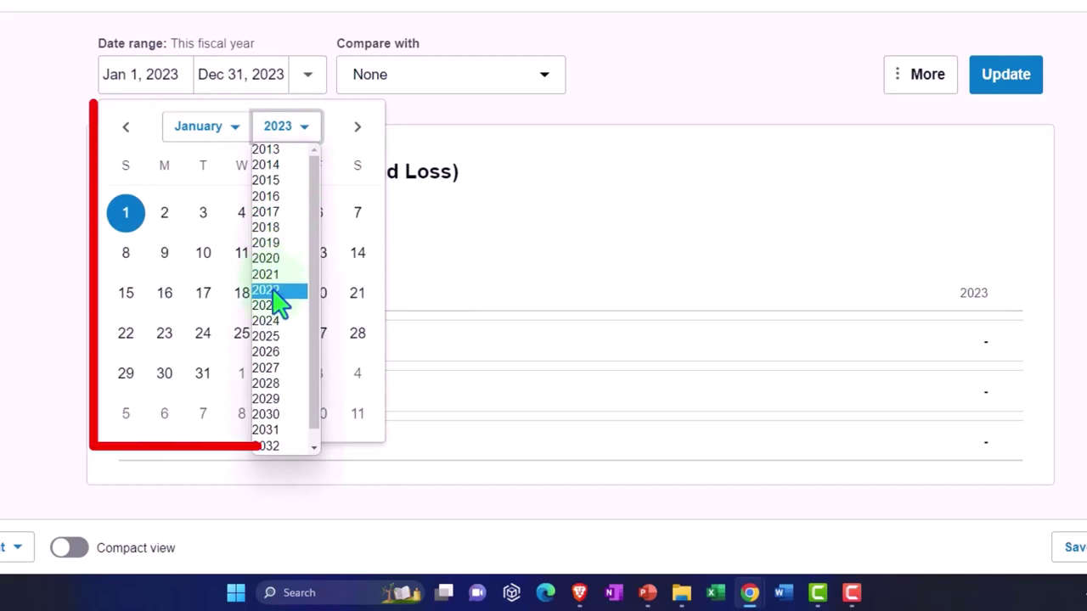
{"action": "left_click", "coordinate": [274, 291]}
{"action": "left_click", "coordinate": [358, 214]}
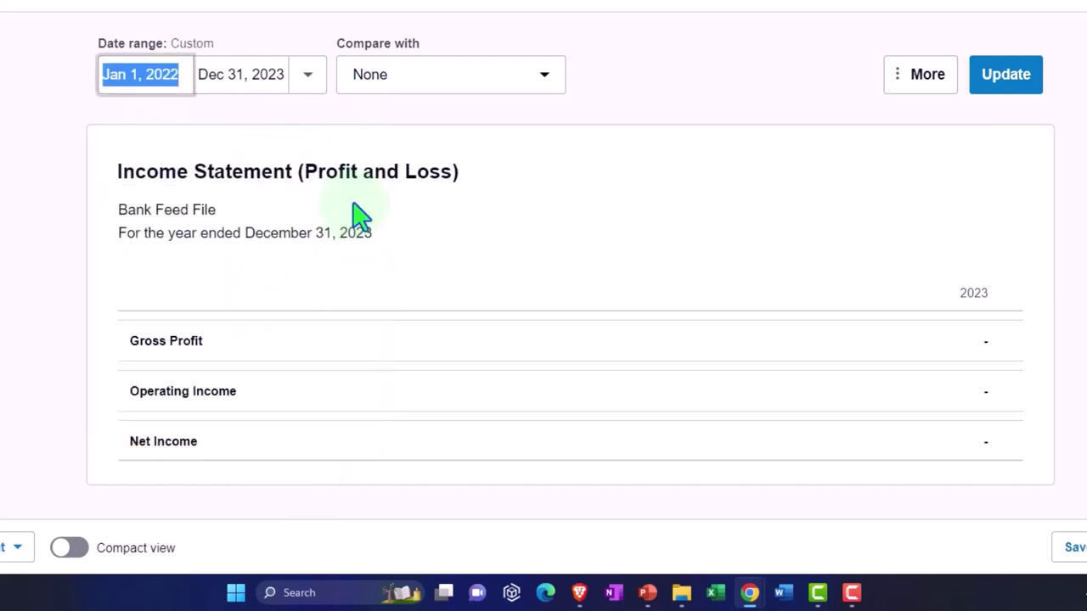
{"action": "left_click", "coordinate": [266, 81]}
{"action": "left_click", "coordinate": [384, 132]}
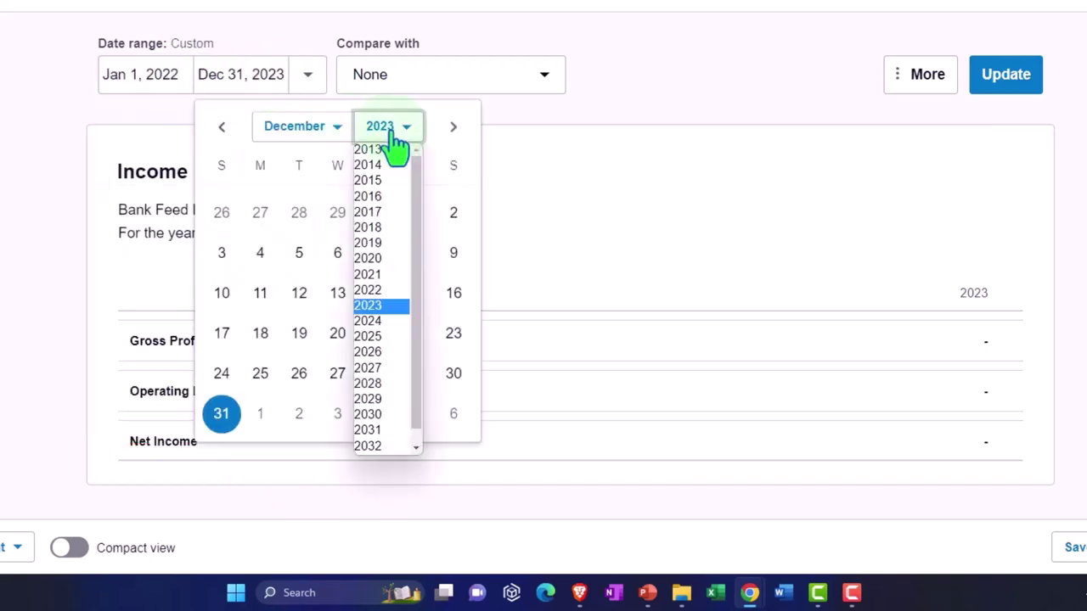
{"action": "left_click", "coordinate": [391, 289]}
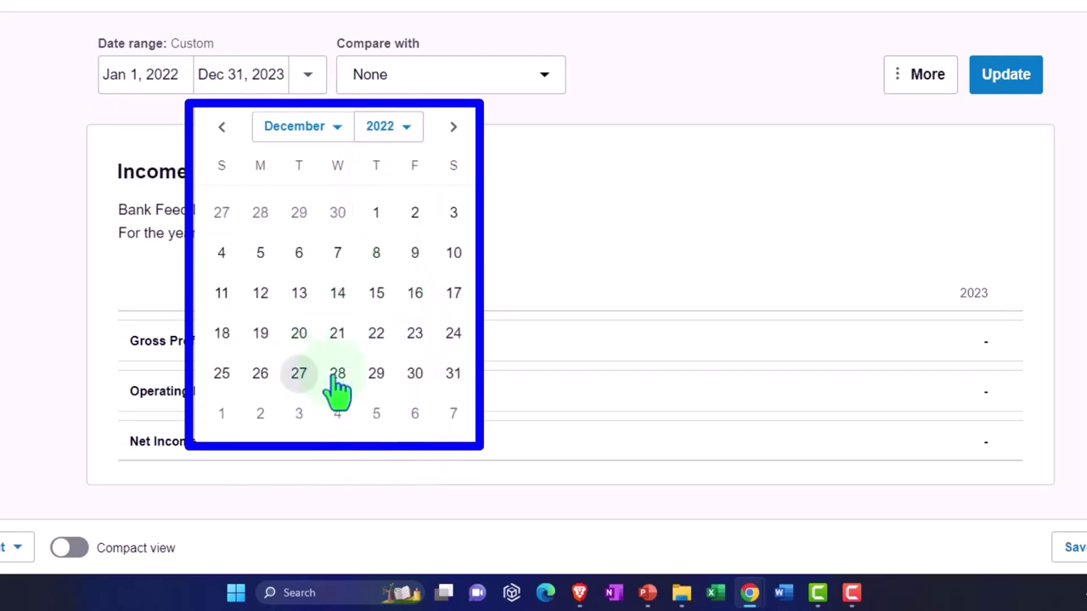
{"action": "left_click", "coordinate": [454, 373]}
{"action": "left_click", "coordinate": [1007, 77]}
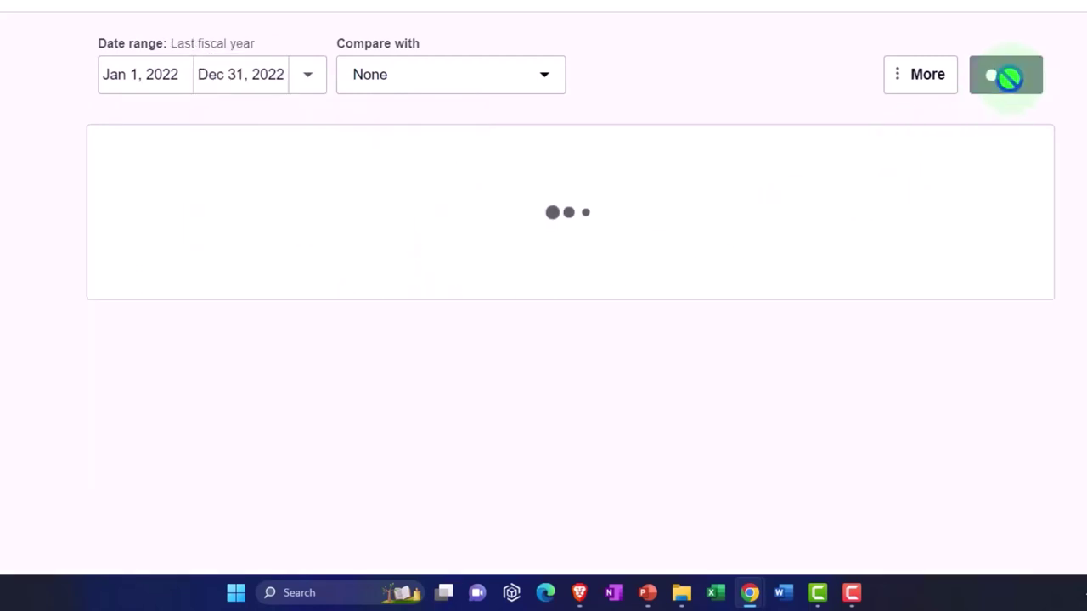
Review the updated income statement, as well as the balance sheet in its own browser tab.
{"action": "scroll", "coordinate": [1007, 133], "scroll_direction": "down", "scroll_amount": 3}
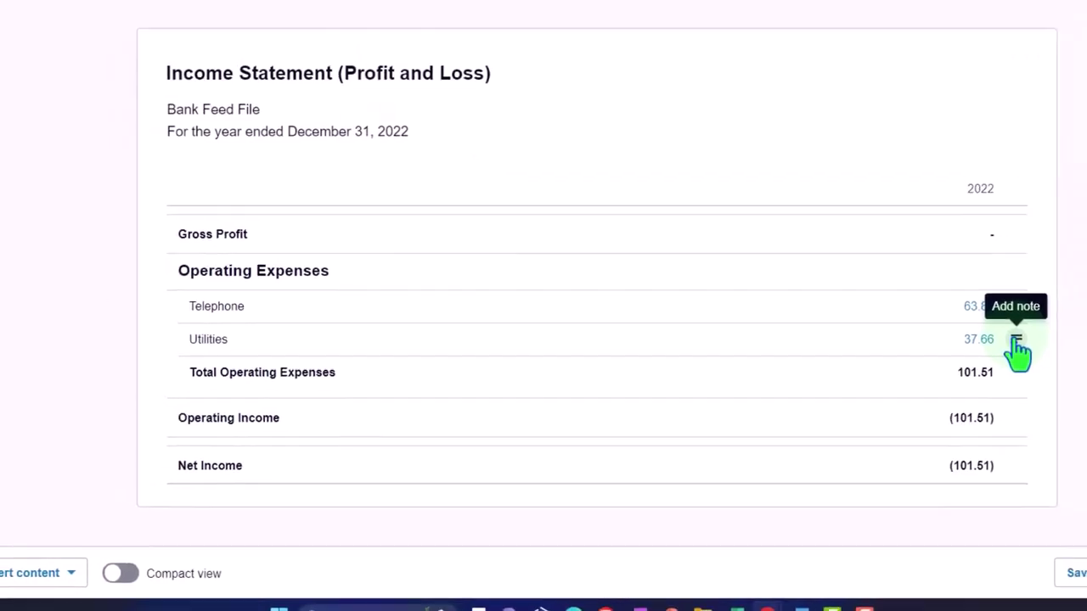
{"action": "left_click", "coordinate": [225, 10]}
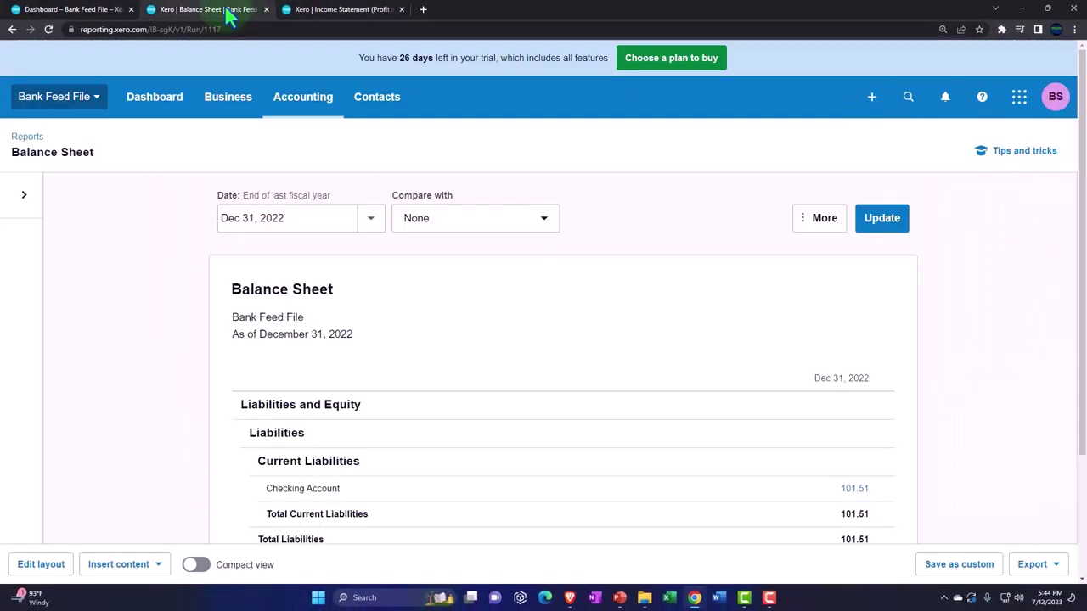
{"action": "scroll", "coordinate": [219, 270], "scroll_direction": "down", "scroll_amount": 1}
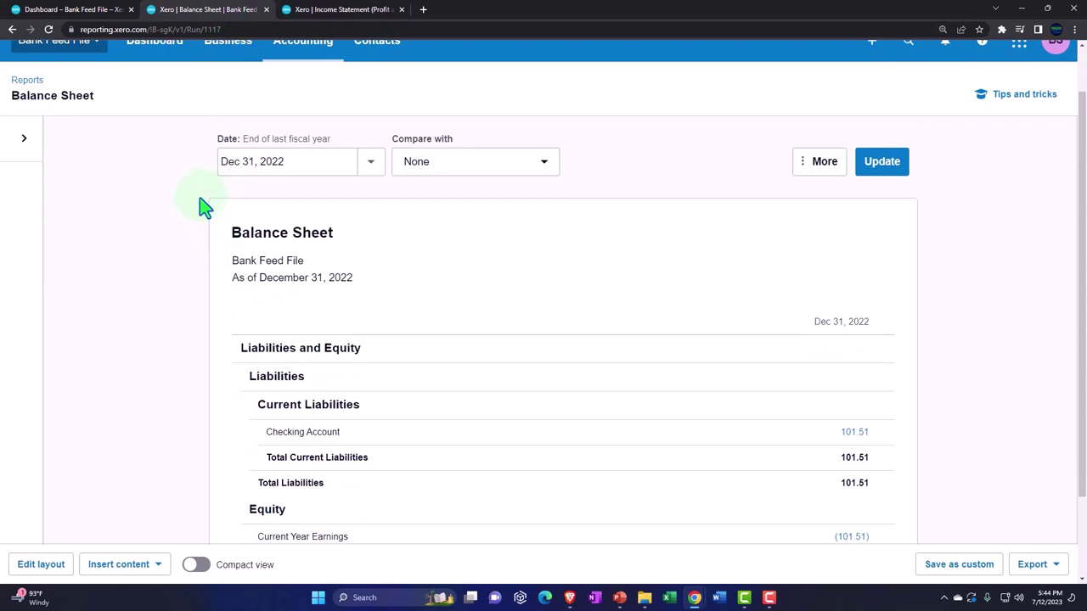
{"action": "scroll", "coordinate": [204, 208], "scroll_direction": "down", "scroll_amount": 2}
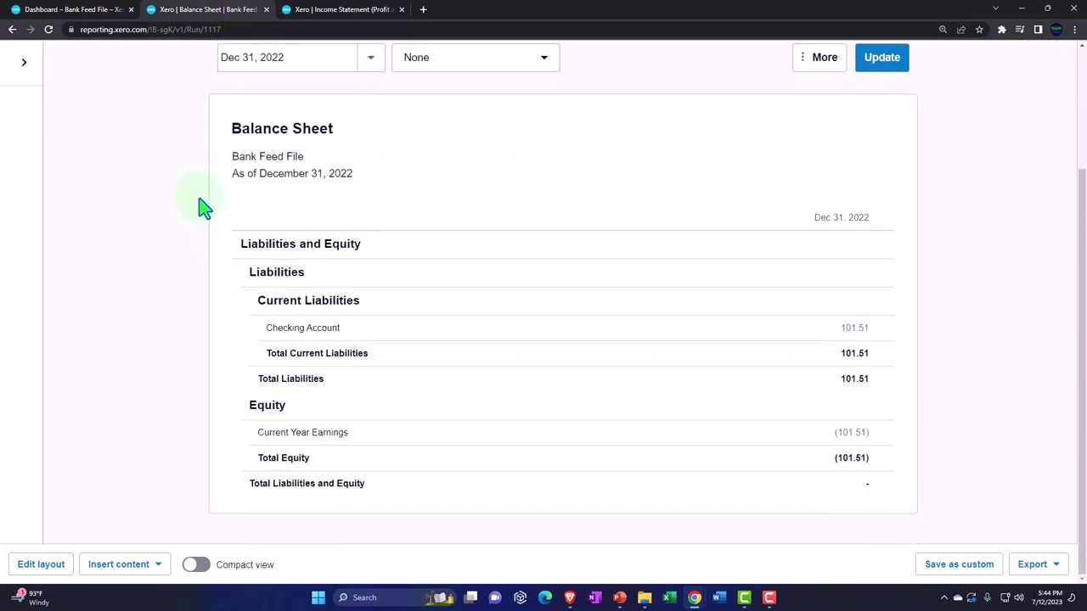
Return to the dashboard's browser tab and open the account transactions of the Checking Account from the bank accounts list.
{"action": "left_click", "coordinate": [91, 10]}
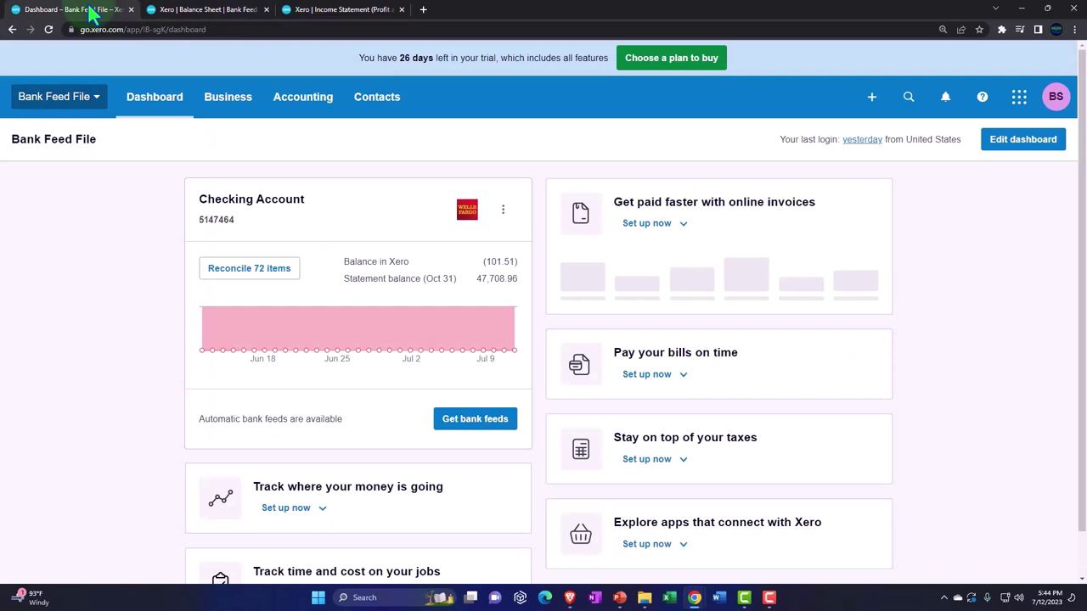
{"action": "left_click", "coordinate": [303, 98]}
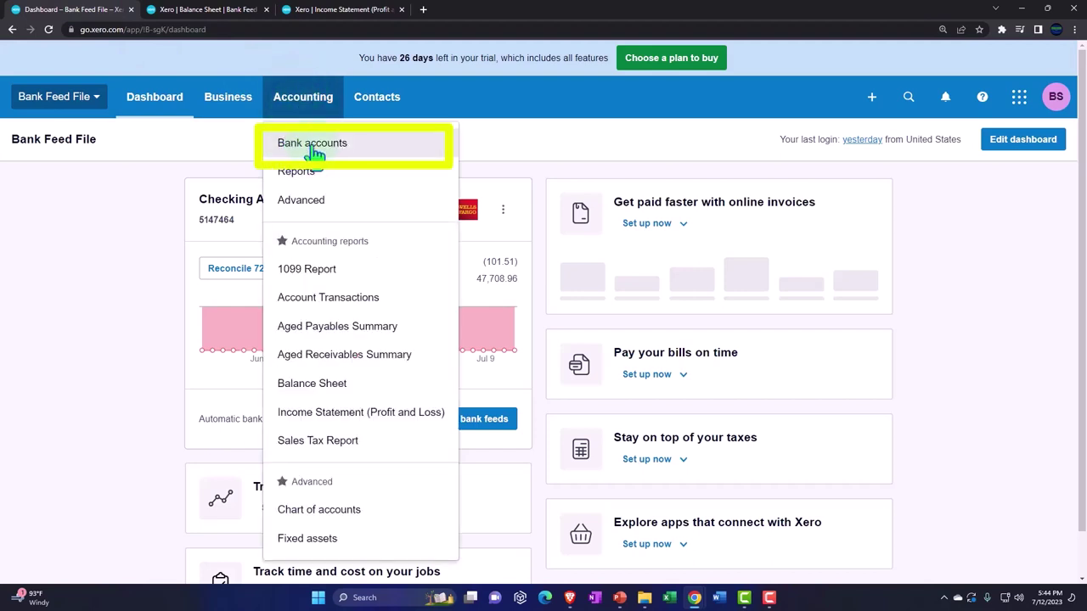
{"action": "left_click", "coordinate": [340, 150]}
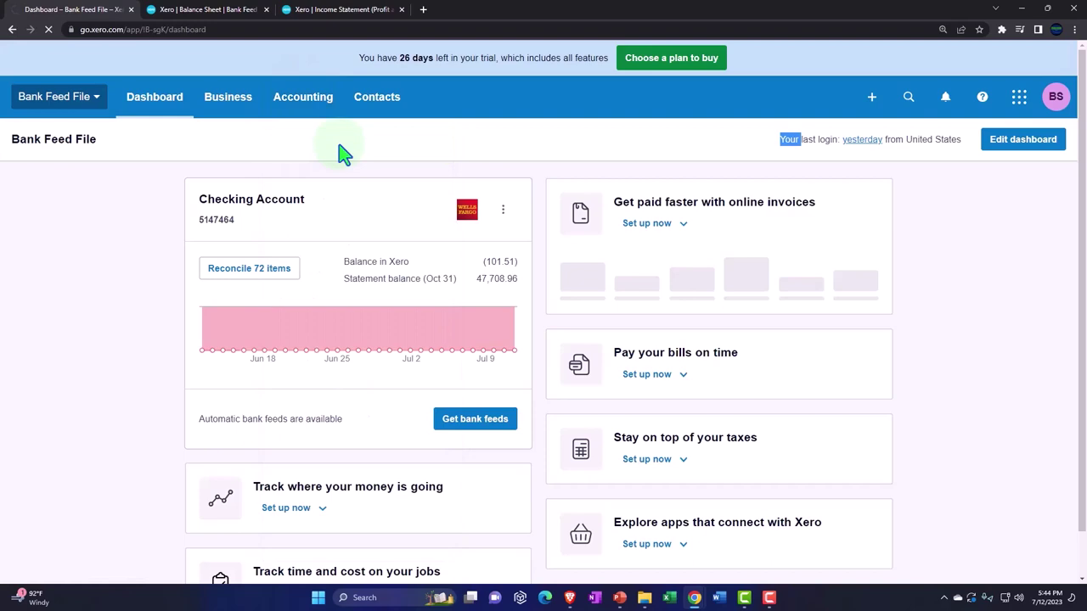
{"action": "scroll", "coordinate": [139, 259], "scroll_direction": "down", "scroll_amount": 1}
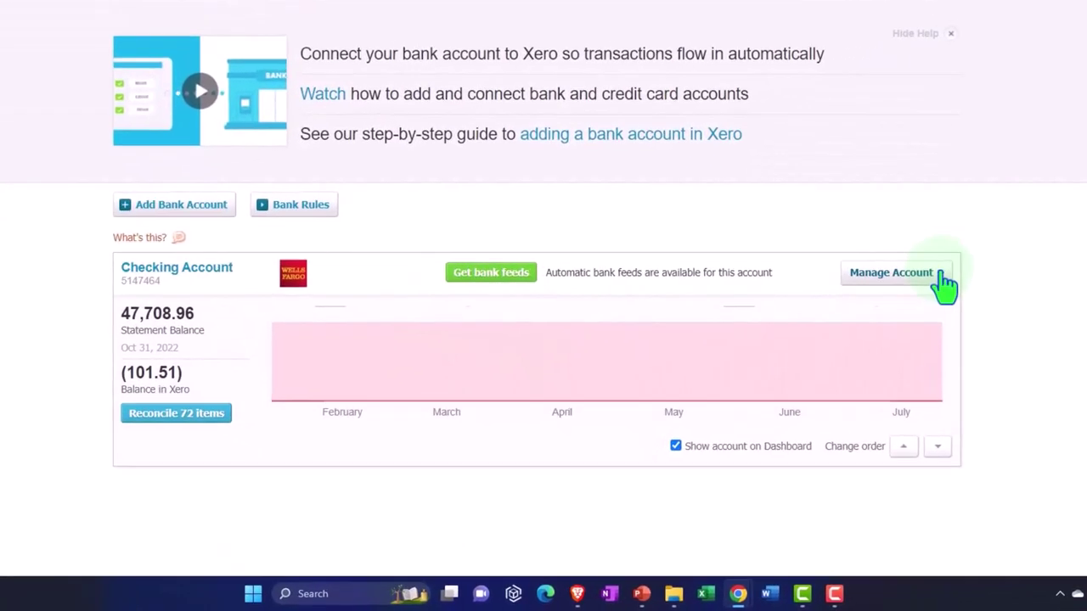
{"action": "left_click", "coordinate": [941, 274]}
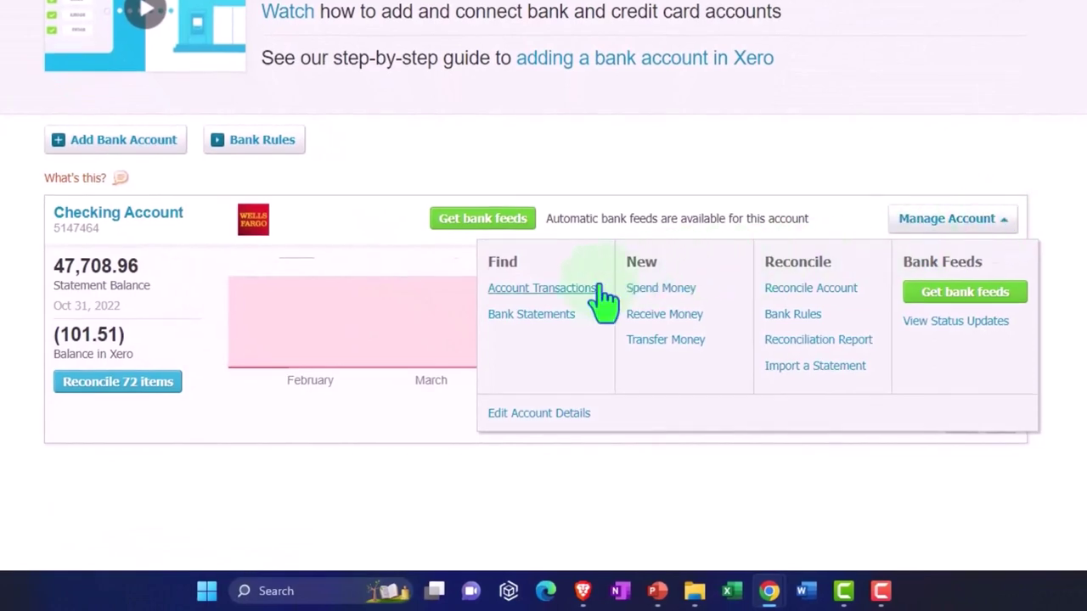
{"action": "left_click", "coordinate": [604, 290]}
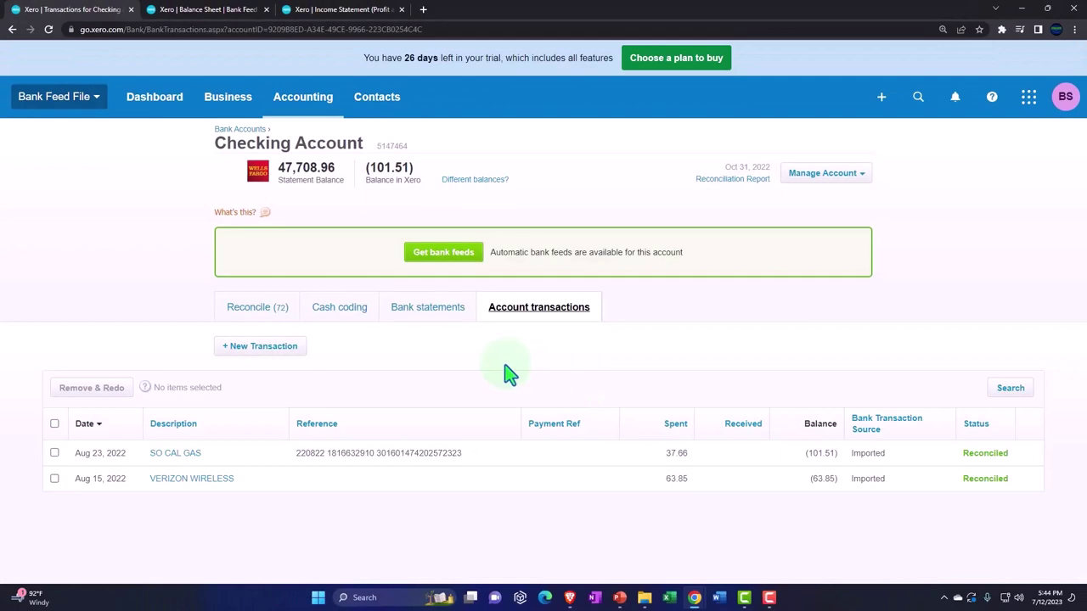
Open the Checking Account's reconcile list and examine the imported bank statement lines on its first two pages.
{"action": "left_click", "coordinate": [254, 321]}
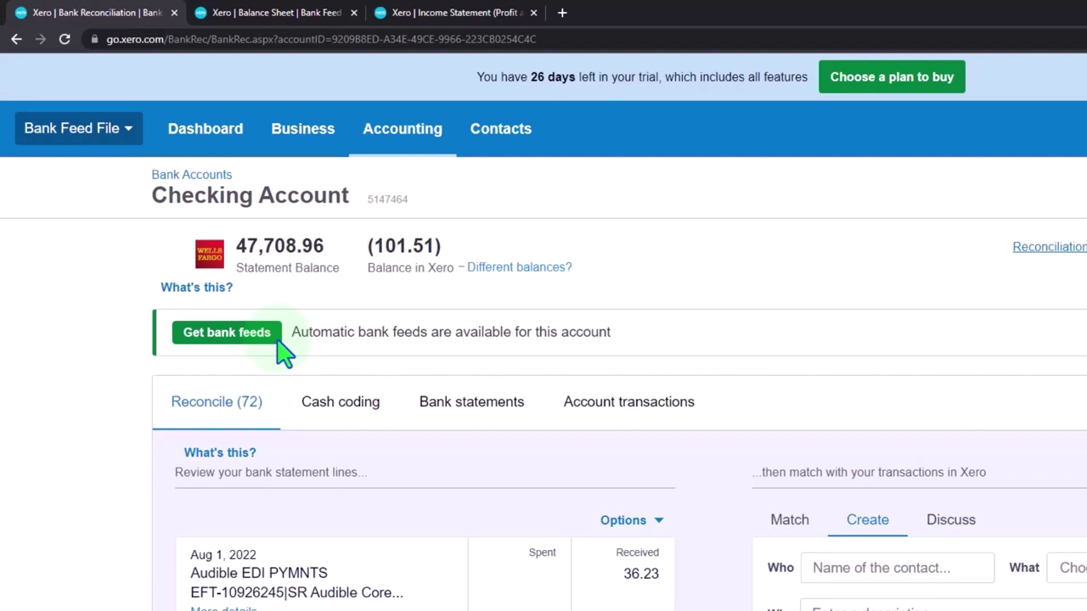
{"action": "scroll", "coordinate": [282, 355], "scroll_direction": "down", "scroll_amount": 1}
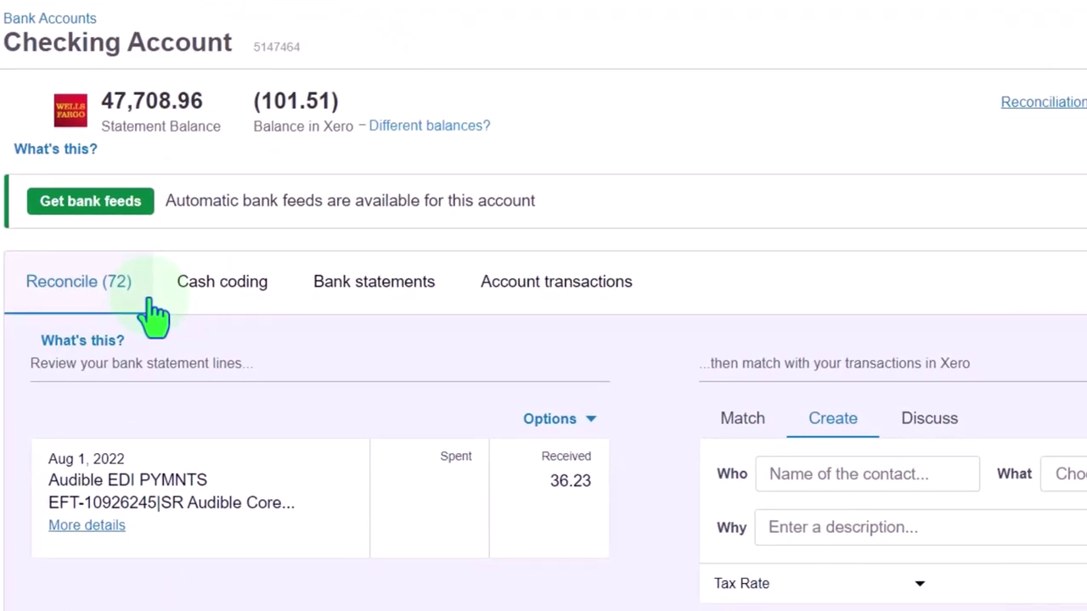
{"action": "scroll", "coordinate": [6, 371], "scroll_direction": "down", "scroll_amount": 4}
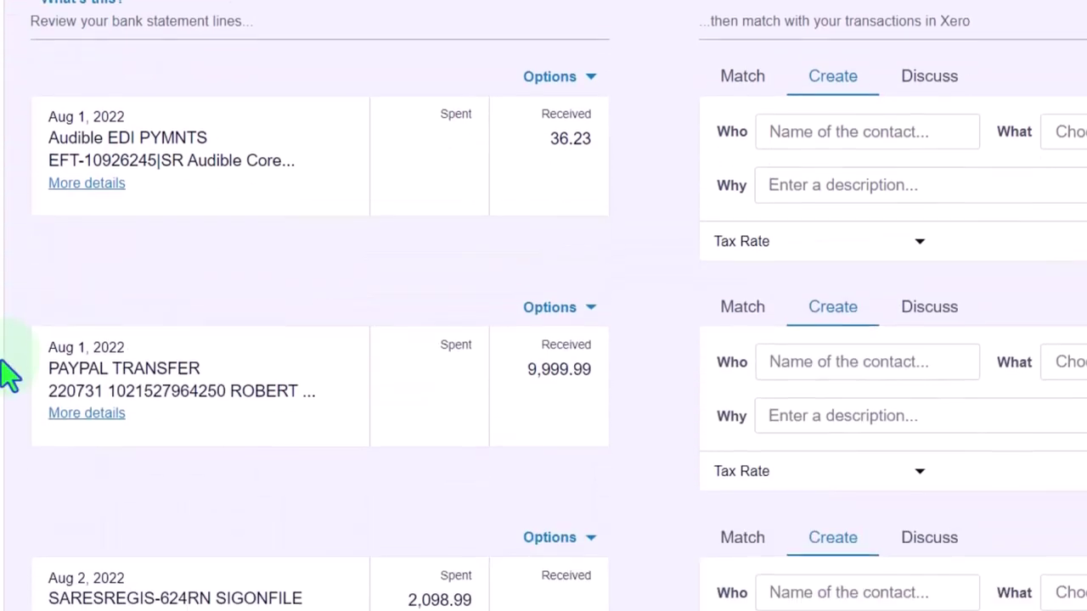
{"action": "scroll", "coordinate": [6, 373], "scroll_direction": "down", "scroll_amount": 11}
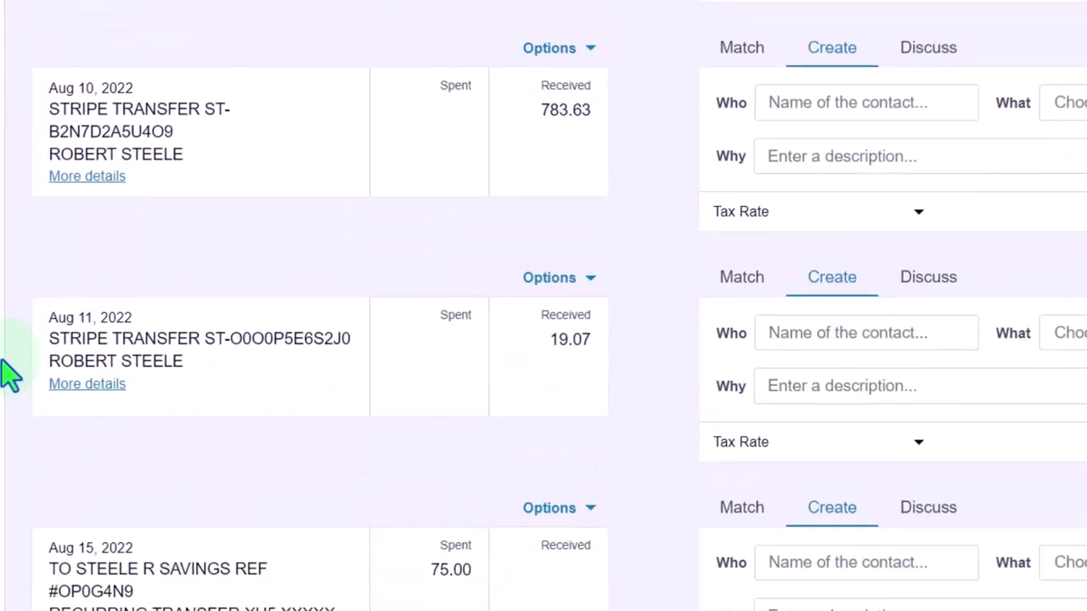
{"action": "scroll", "coordinate": [8, 373], "scroll_direction": "down", "scroll_amount": 5}
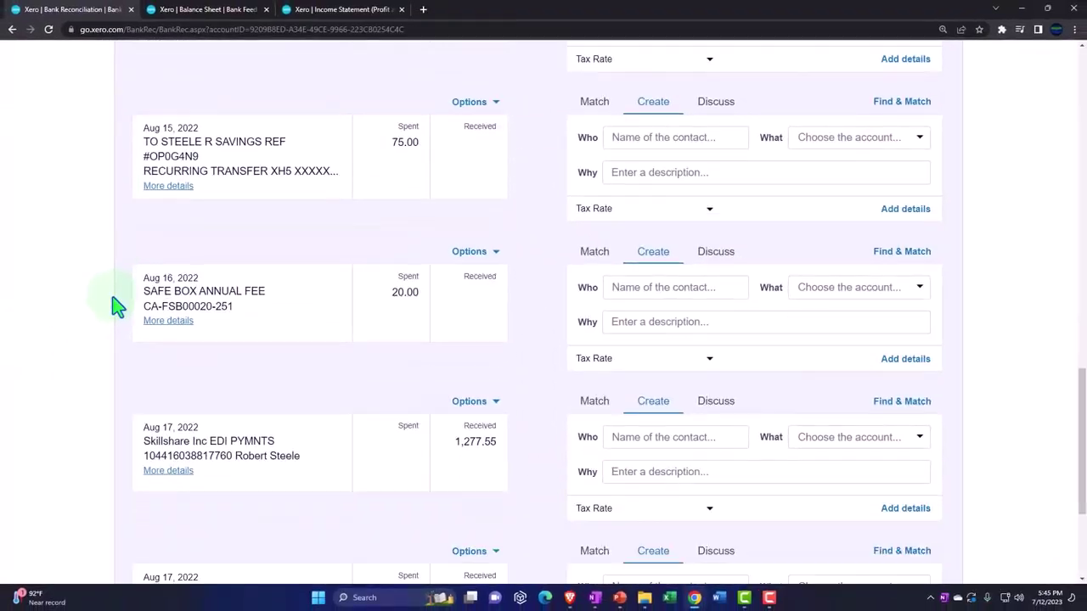
{"action": "scroll", "coordinate": [113, 305], "scroll_direction": "down", "scroll_amount": 3}
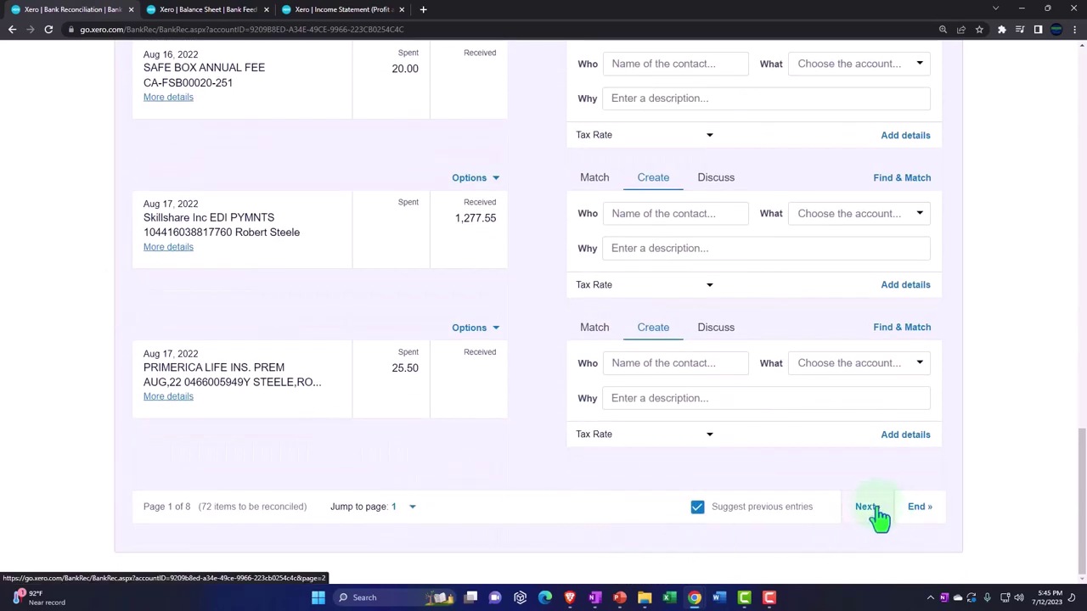
{"action": "left_click", "coordinate": [870, 506]}
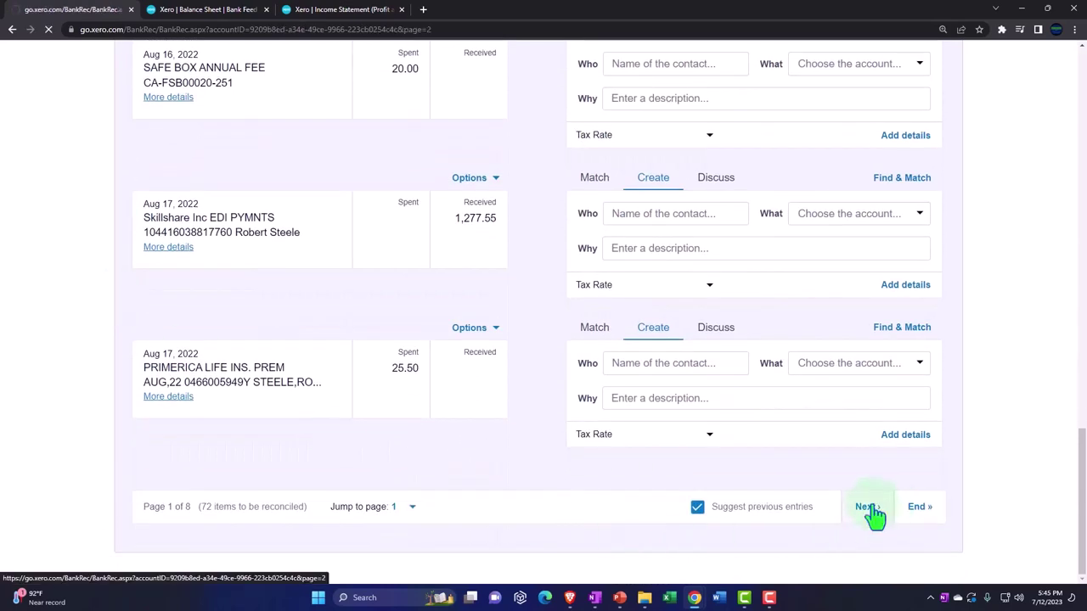
{"action": "scroll", "coordinate": [47, 333], "scroll_direction": "down", "scroll_amount": 3}
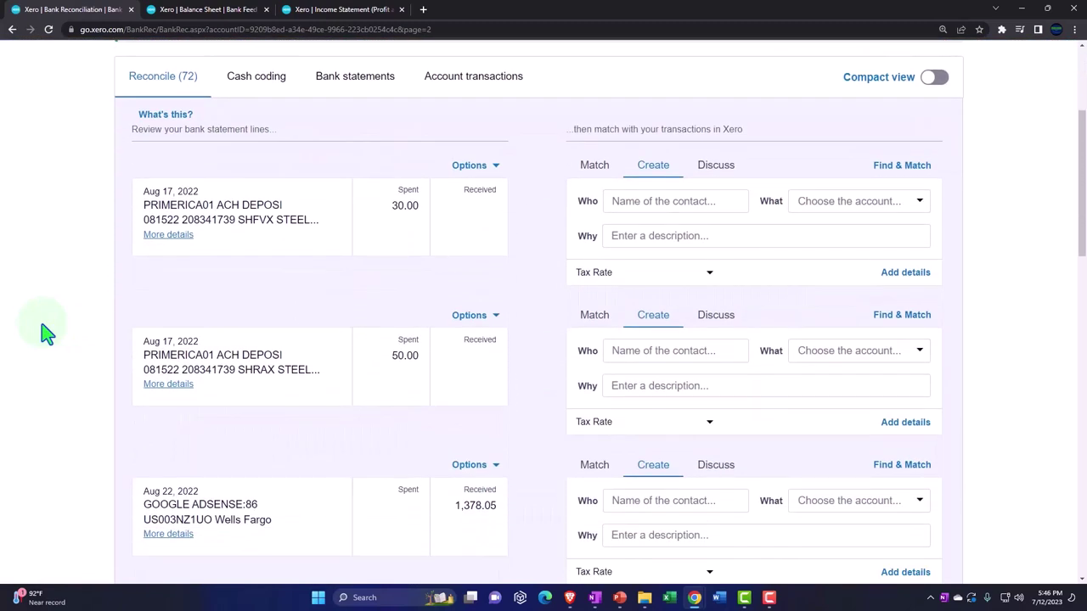
{"action": "scroll", "coordinate": [47, 333], "scroll_direction": "down", "scroll_amount": 2}
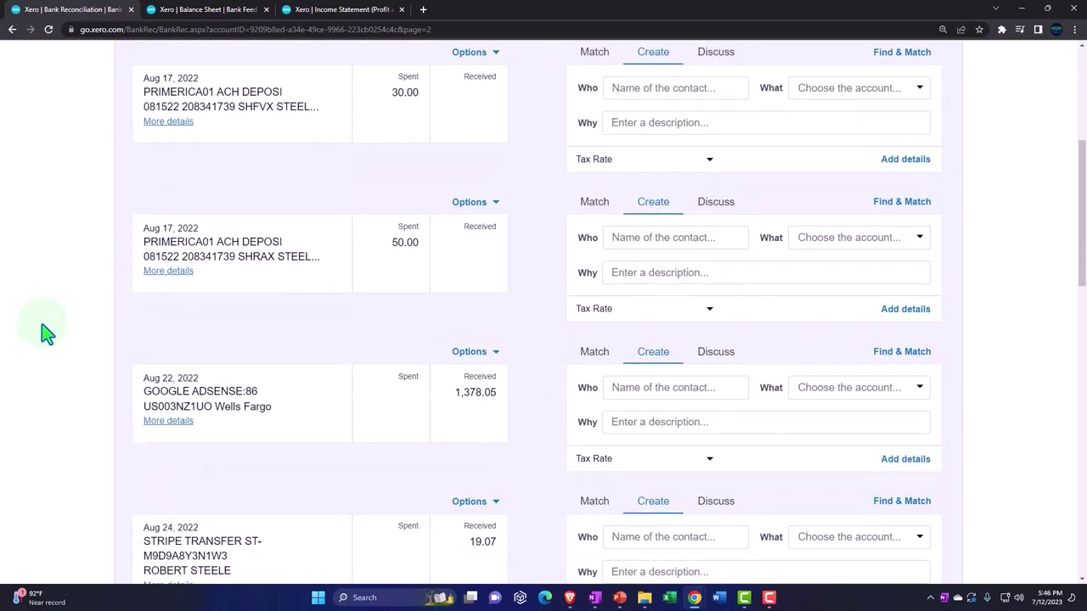
Examine the remaining August statement lines on page two of the reconcile list and go to page three.
{"action": "scroll", "coordinate": [47, 332], "scroll_direction": "down", "scroll_amount": 5}
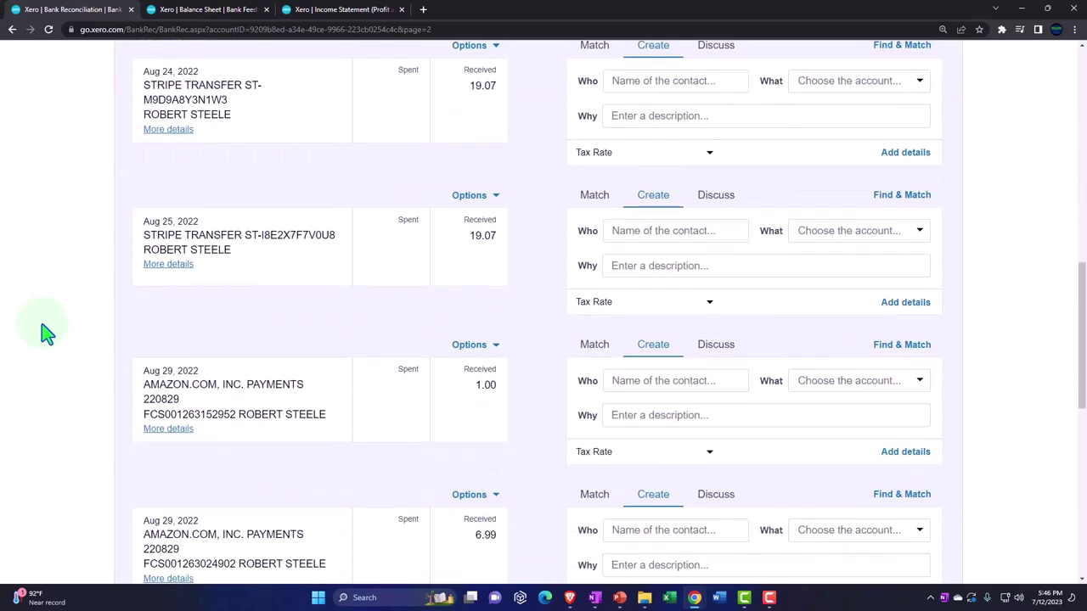
{"action": "scroll", "coordinate": [47, 333], "scroll_direction": "down", "scroll_amount": 5}
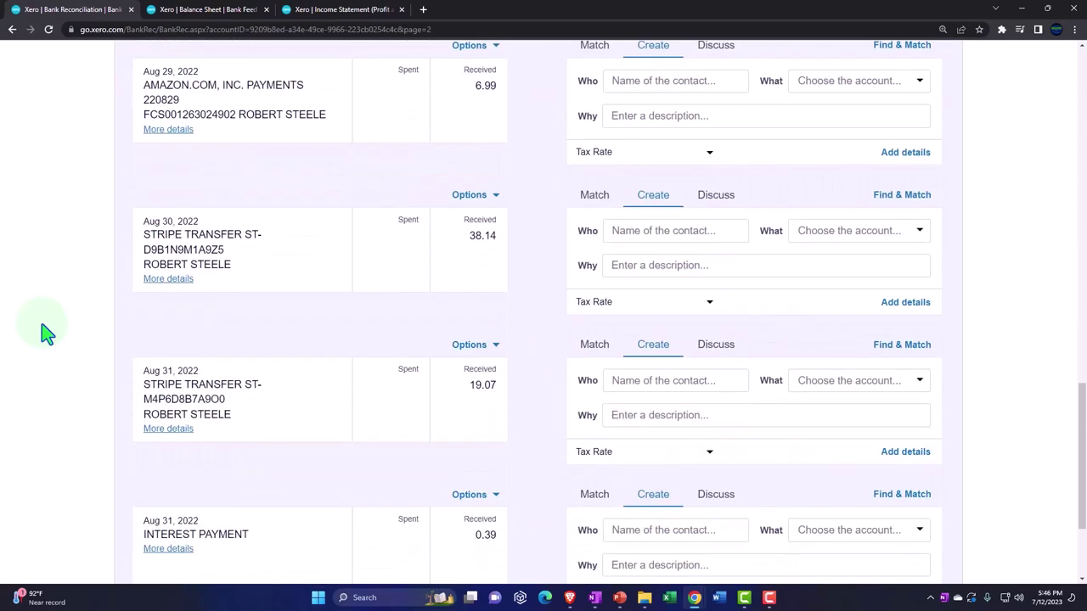
{"action": "scroll", "coordinate": [47, 333], "scroll_direction": "down", "scroll_amount": 2}
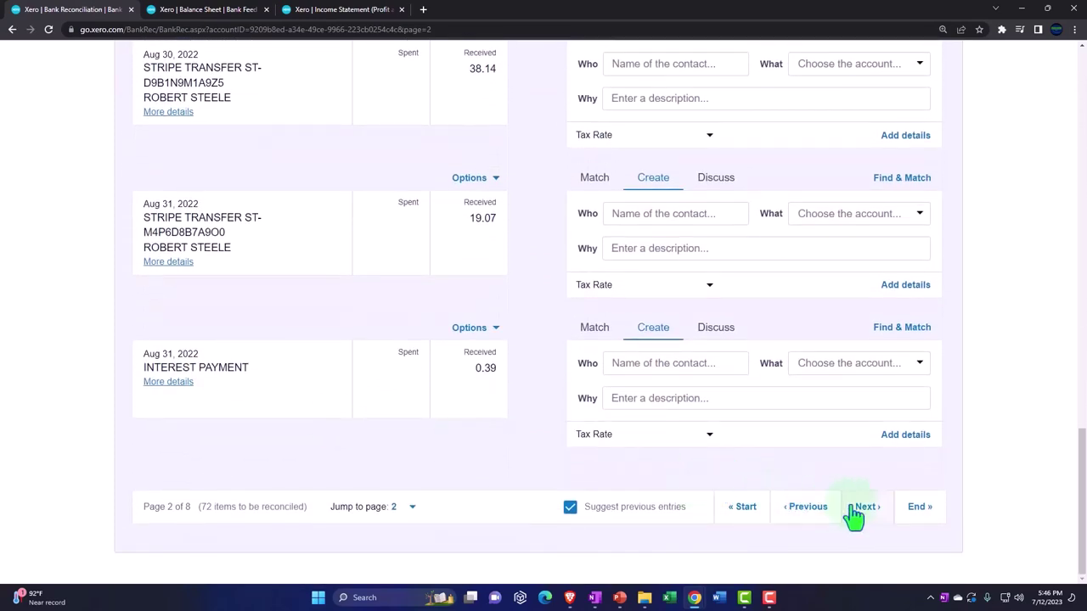
{"action": "left_click", "coordinate": [867, 507]}
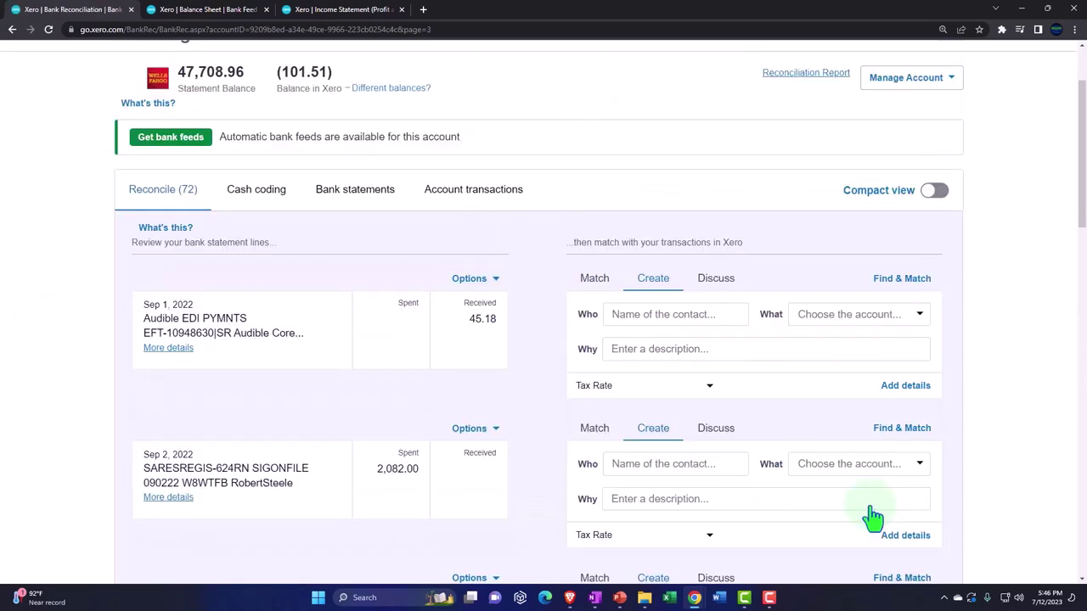
Look through the September statement lines on page three and check the options available for the Sep 2, 2022 line.
{"action": "scroll", "coordinate": [868, 510], "scroll_direction": "down", "scroll_amount": 2}
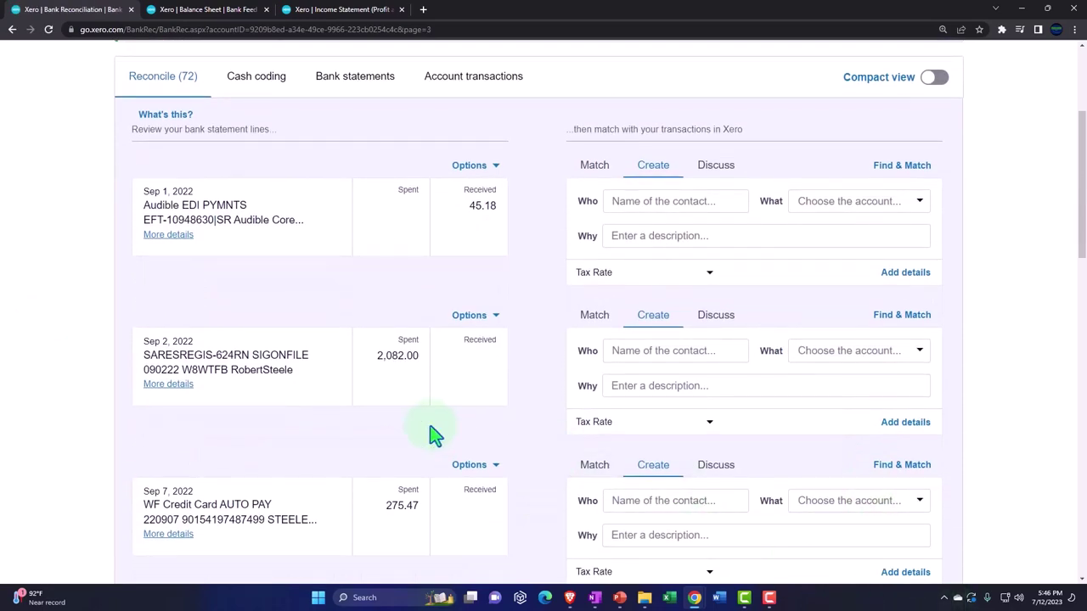
{"action": "scroll", "coordinate": [432, 433], "scroll_direction": "down", "scroll_amount": 2}
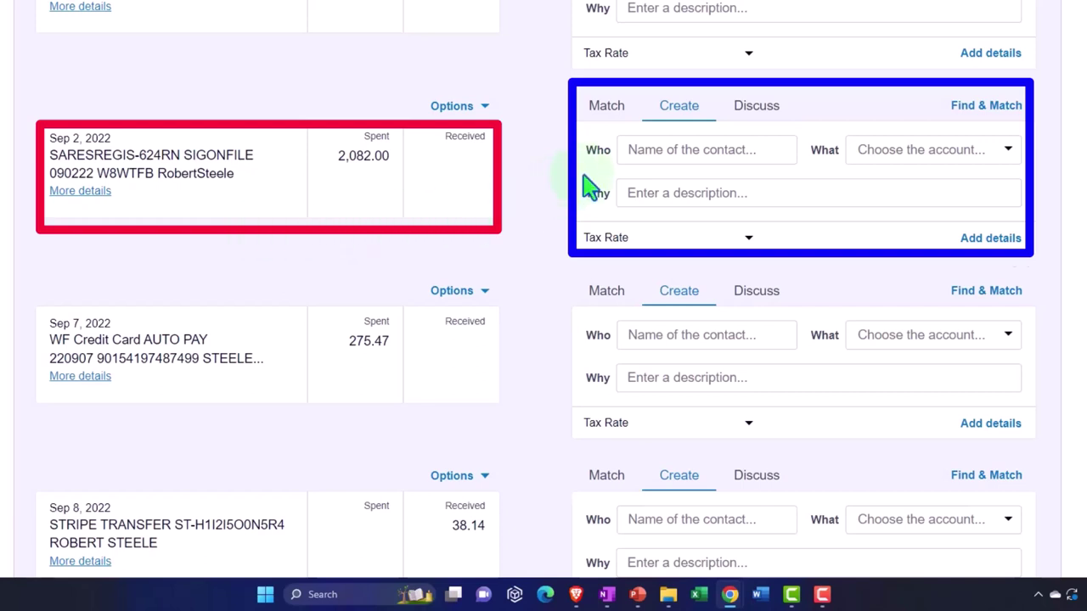
{"action": "left_click", "coordinate": [488, 114]}
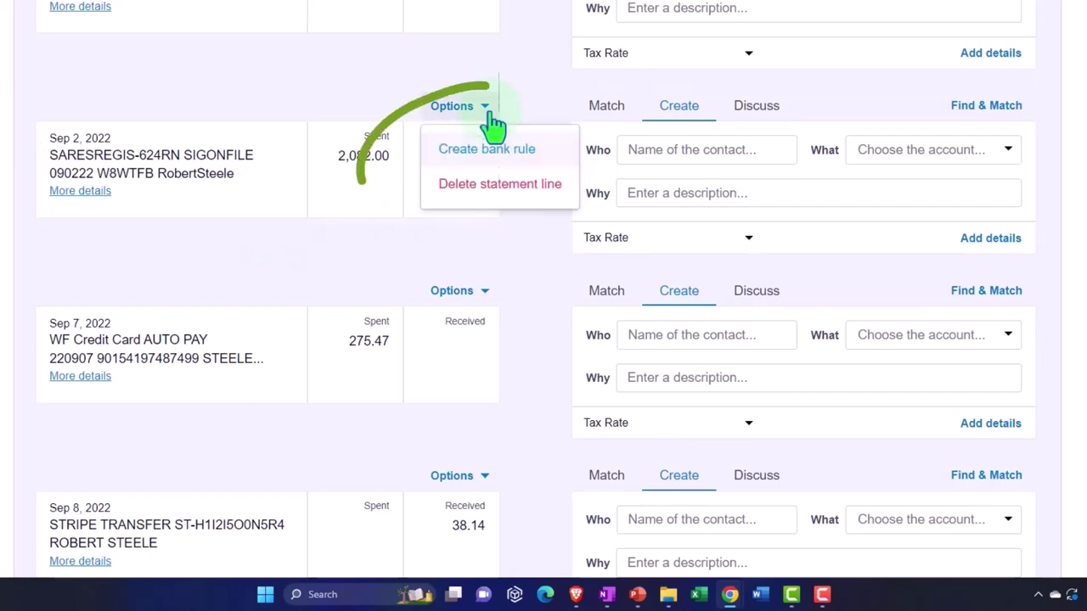
{"action": "left_click", "coordinate": [493, 121]}
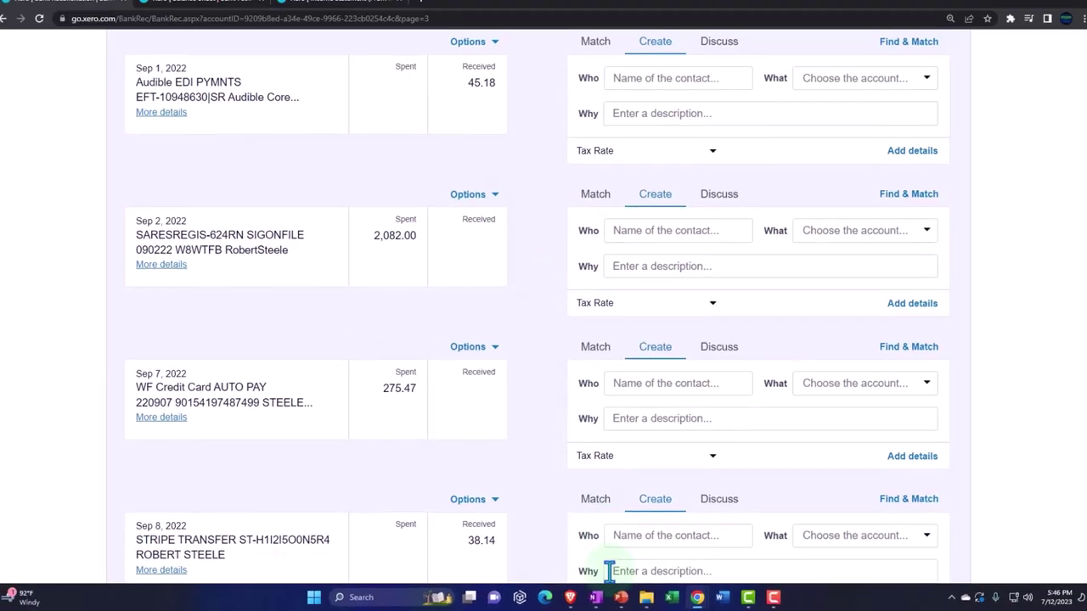
Switch to OneNote and examine the accounting flowchart with the vendor, customer, employee and banking cycles.
{"action": "left_click", "coordinate": [604, 594]}
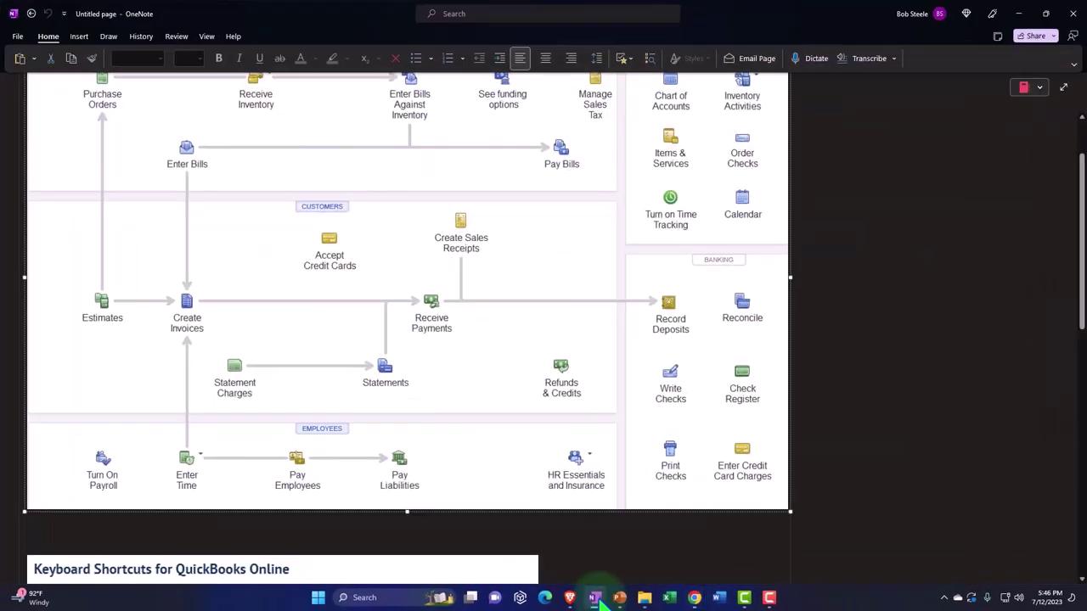
{"action": "scroll", "coordinate": [592, 538], "scroll_direction": "up", "scroll_amount": 2}
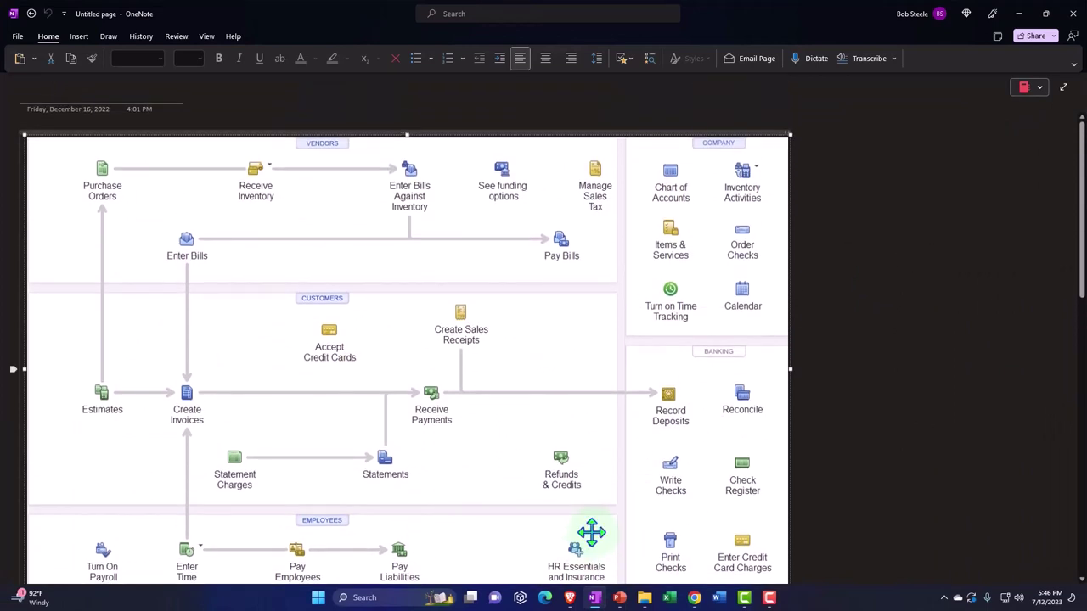
{"action": "left_click", "coordinate": [596, 598]}
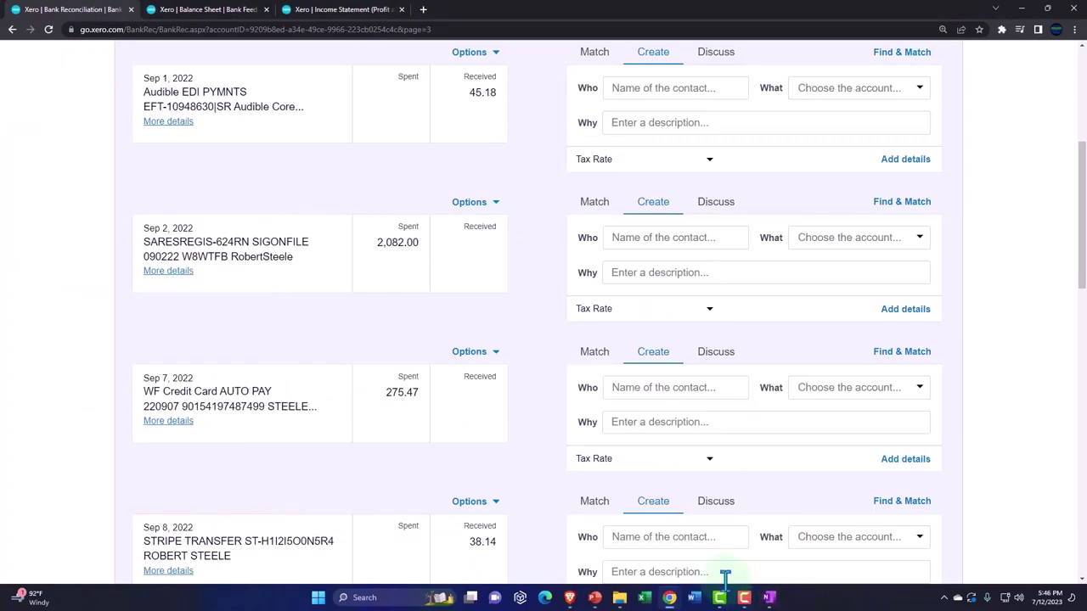
{"action": "left_click", "coordinate": [768, 599]}
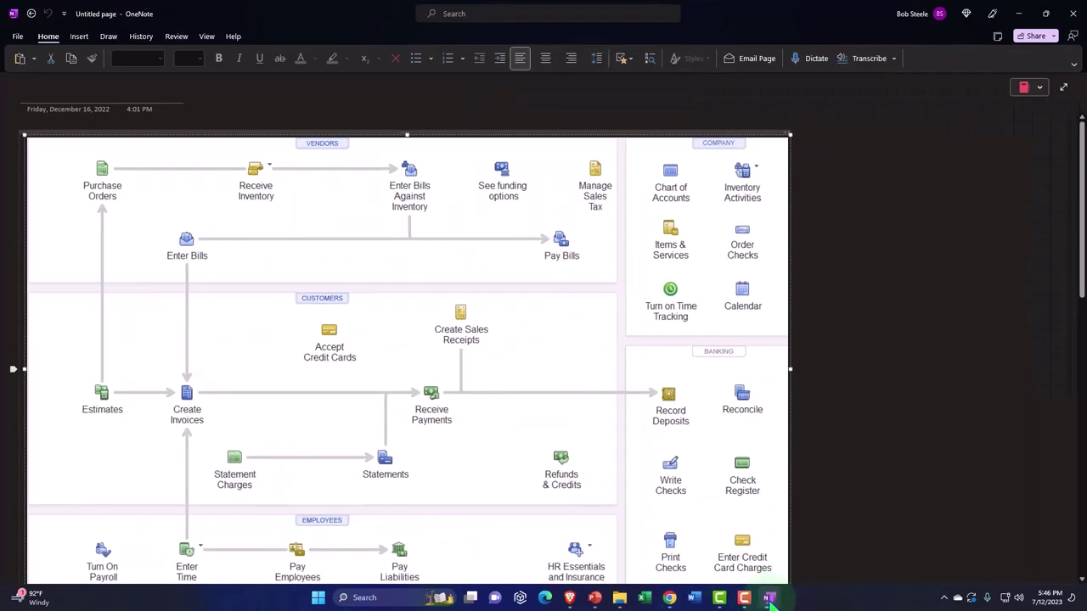
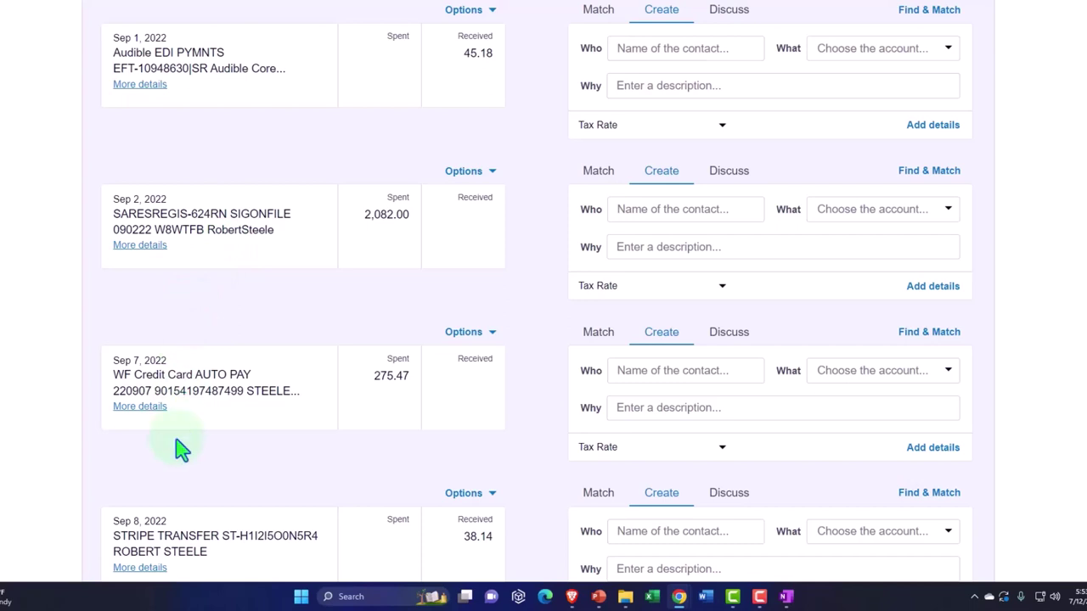
Enter SARESREGIS as the new contact for the 2,082.00 payment on the Sep 2, 2022 statement line.
{"action": "scroll", "coordinate": [181, 450], "scroll_direction": "down", "scroll_amount": 2}
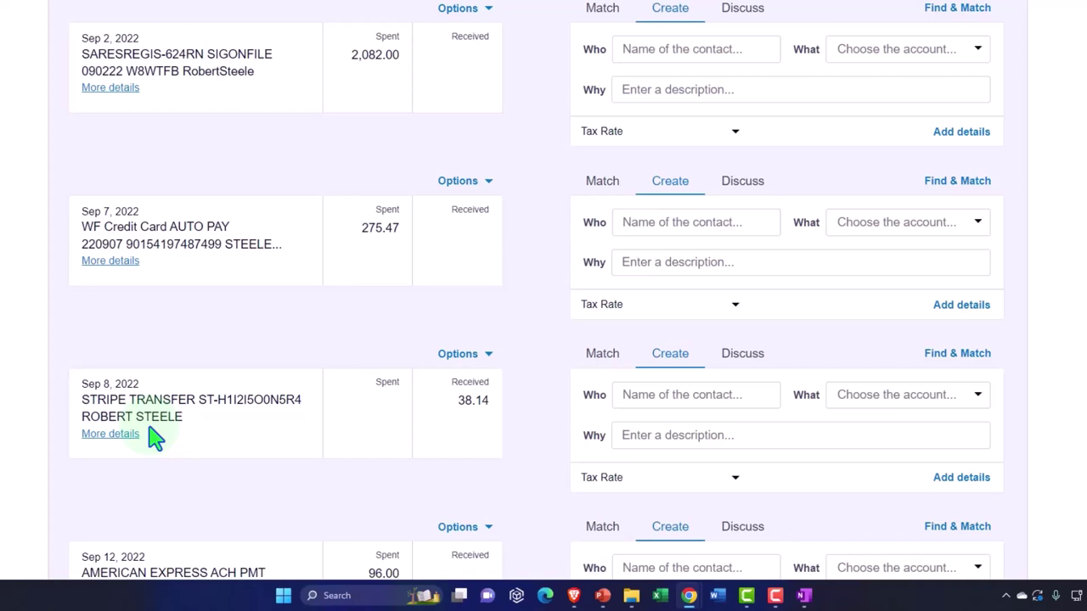
{"action": "scroll", "coordinate": [155, 437], "scroll_direction": "up", "scroll_amount": 1}
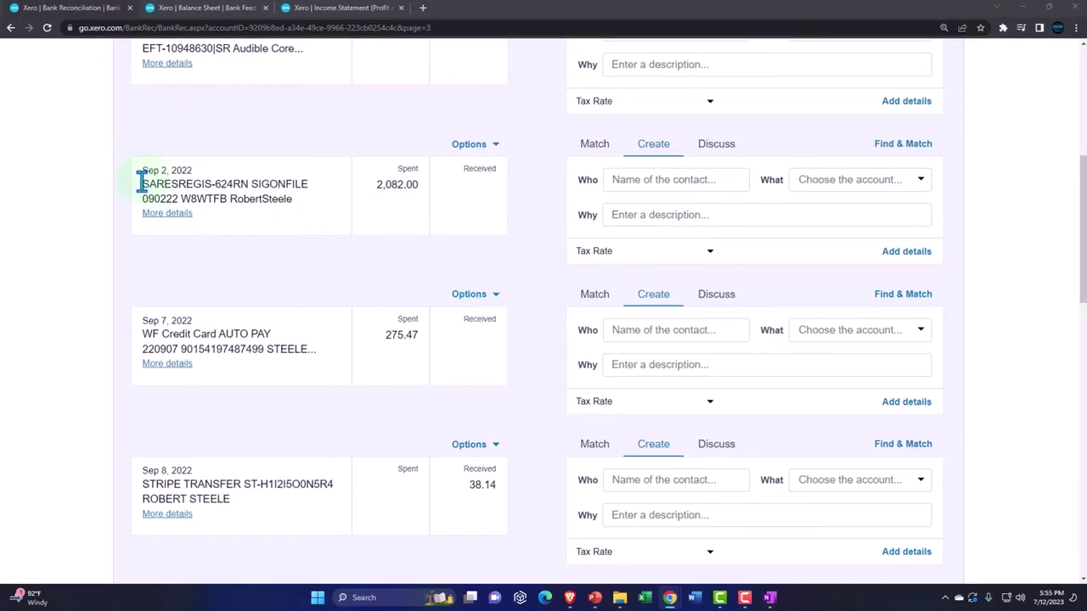
{"action": "left_click_drag", "start_coordinate": [129, 171], "coordinate": [197, 170]}
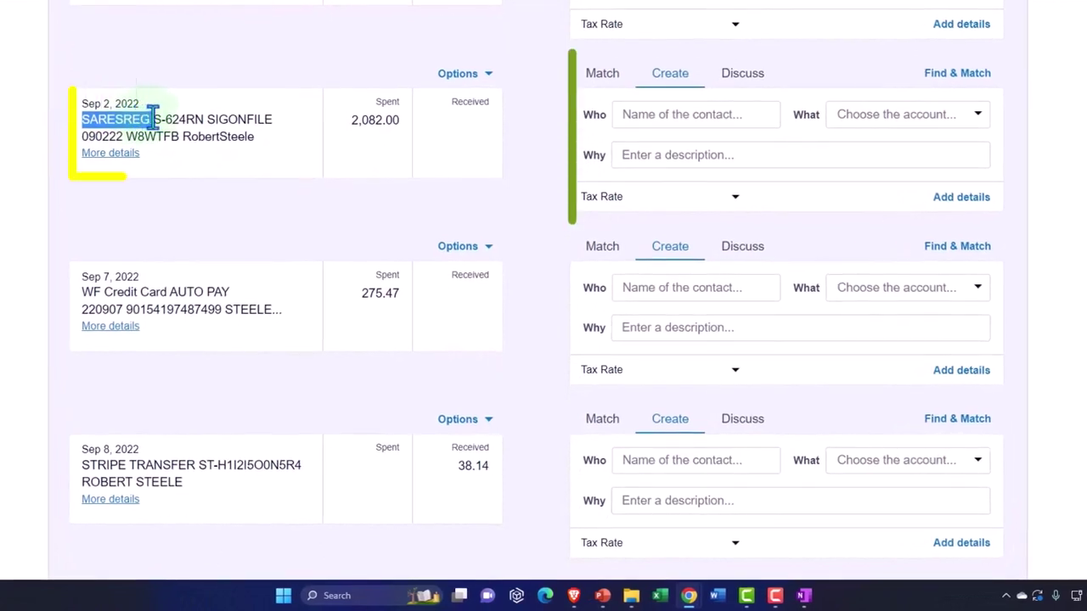
{"action": "left_click_drag", "start_coordinate": [157, 115], "coordinate": [163, 119]}
{"action": "left_click", "coordinate": [626, 111]}
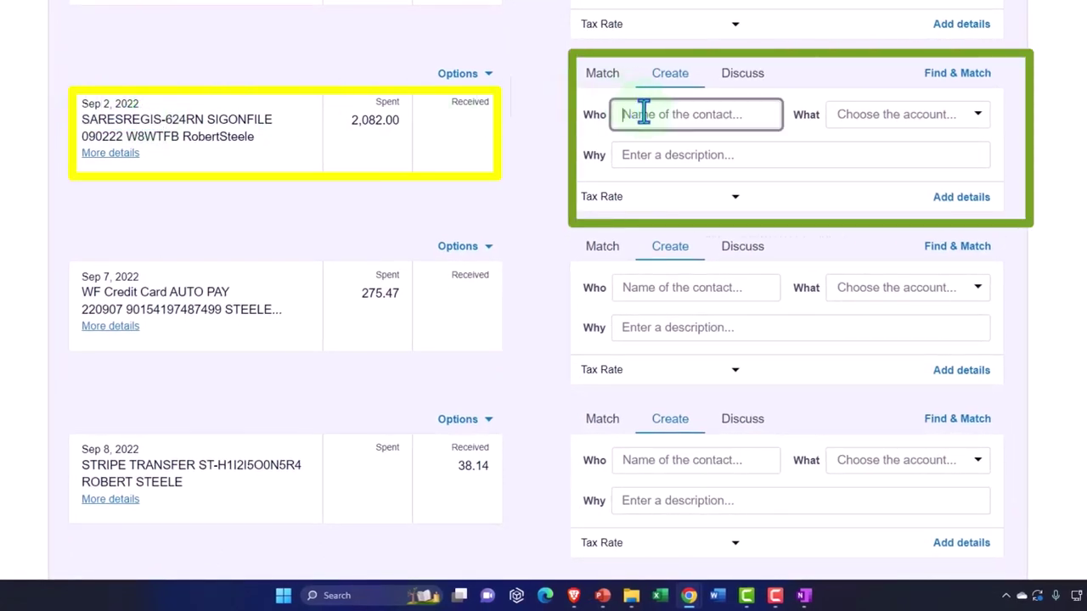
{"action": "type", "text": "SARESREGIS"}
{"action": "key", "text": "Tab"}
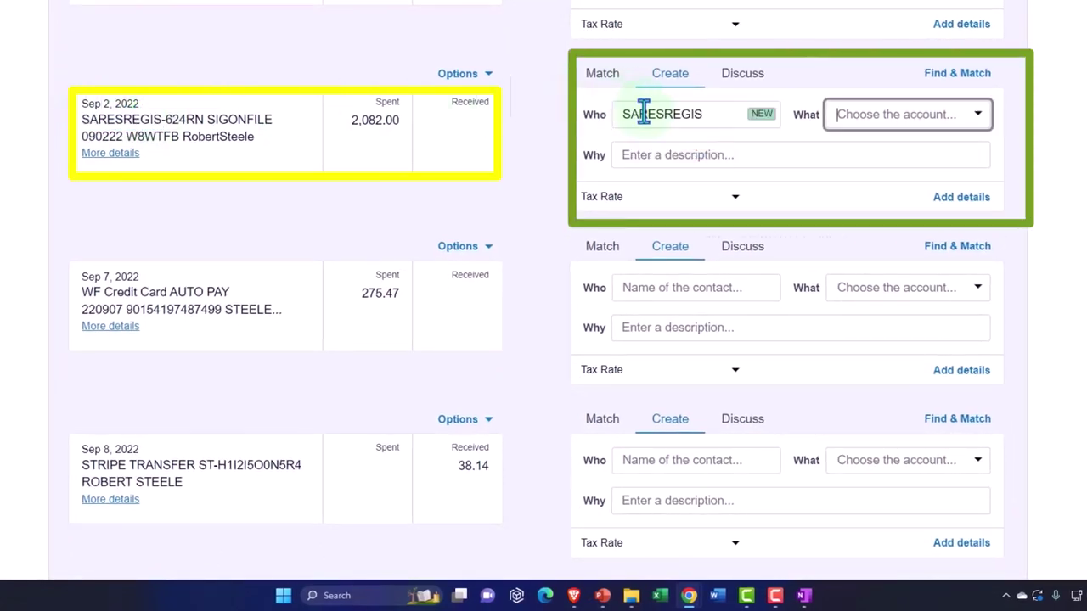
Check the account choices for the SARESREGIS payment and open its detailed transaction form down to the line items.
{"action": "left_click", "coordinate": [978, 119]}
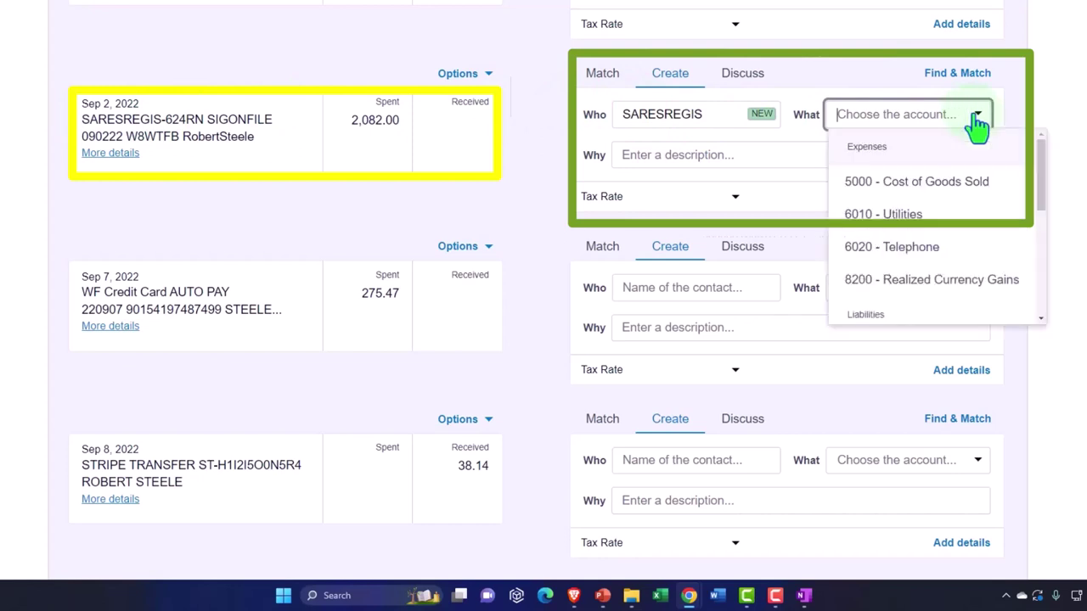
{"action": "left_click", "coordinate": [978, 118]}
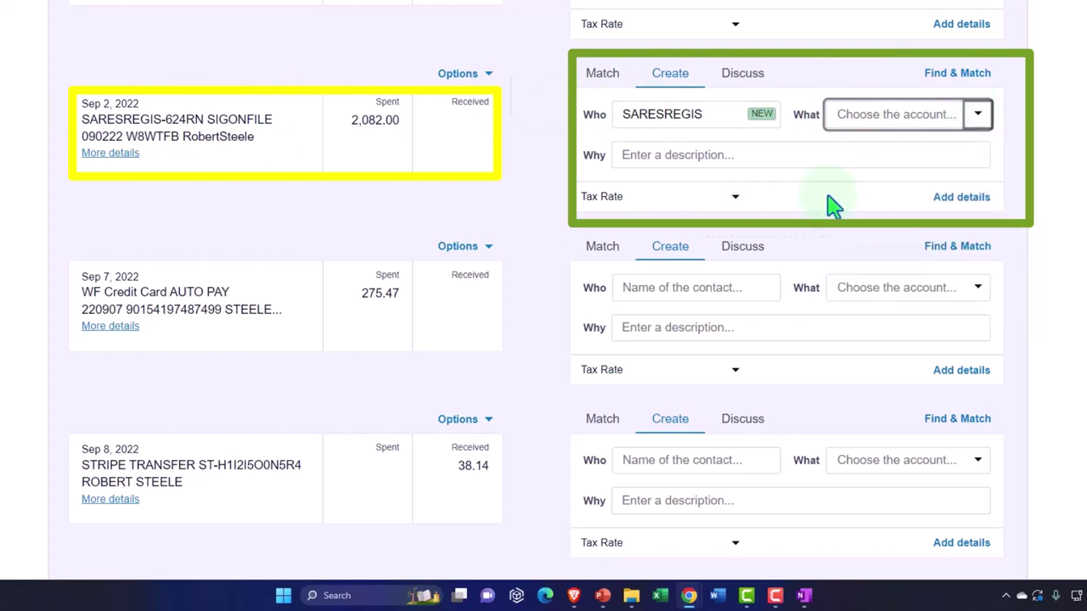
{"action": "left_click", "coordinate": [955, 206]}
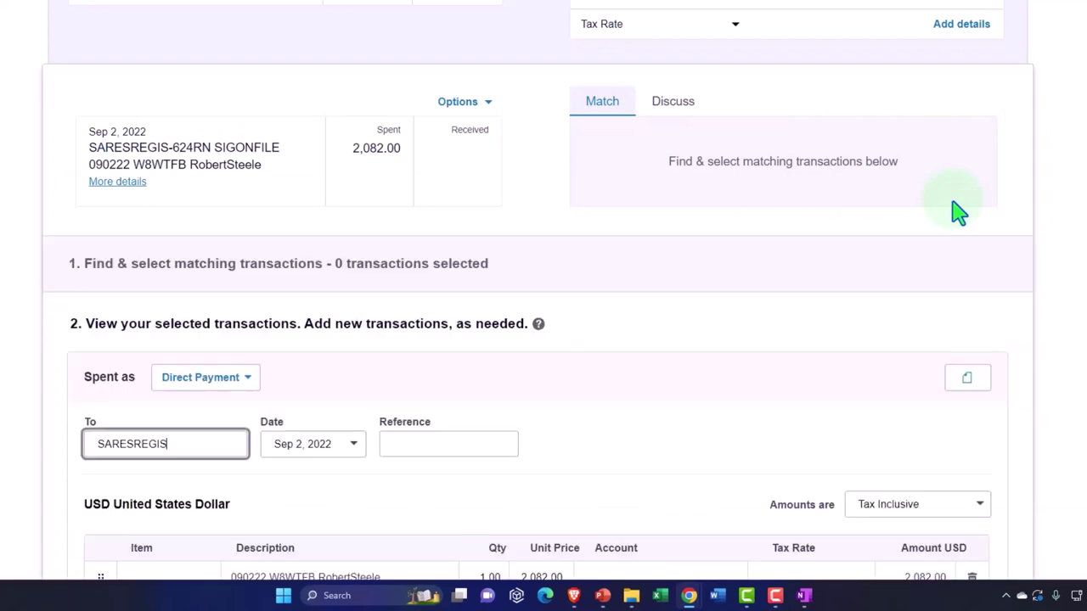
{"action": "scroll", "coordinate": [712, 277], "scroll_direction": "down", "scroll_amount": 2}
{"action": "scroll", "coordinate": [712, 277], "scroll_direction": "down", "scroll_amount": 1}
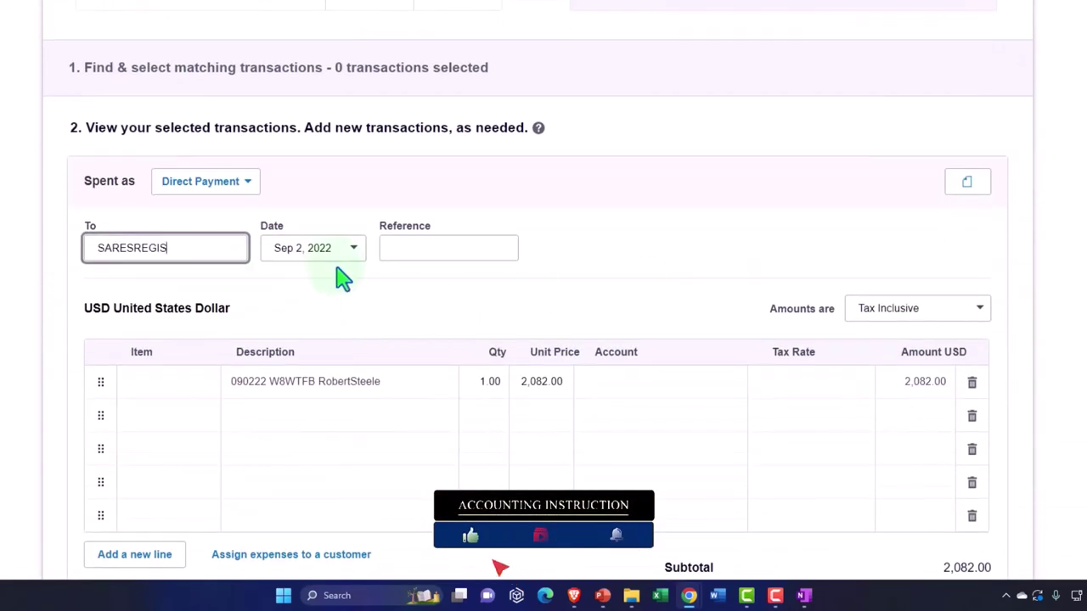
{"action": "scroll", "coordinate": [422, 272], "scroll_direction": "down", "scroll_amount": 2}
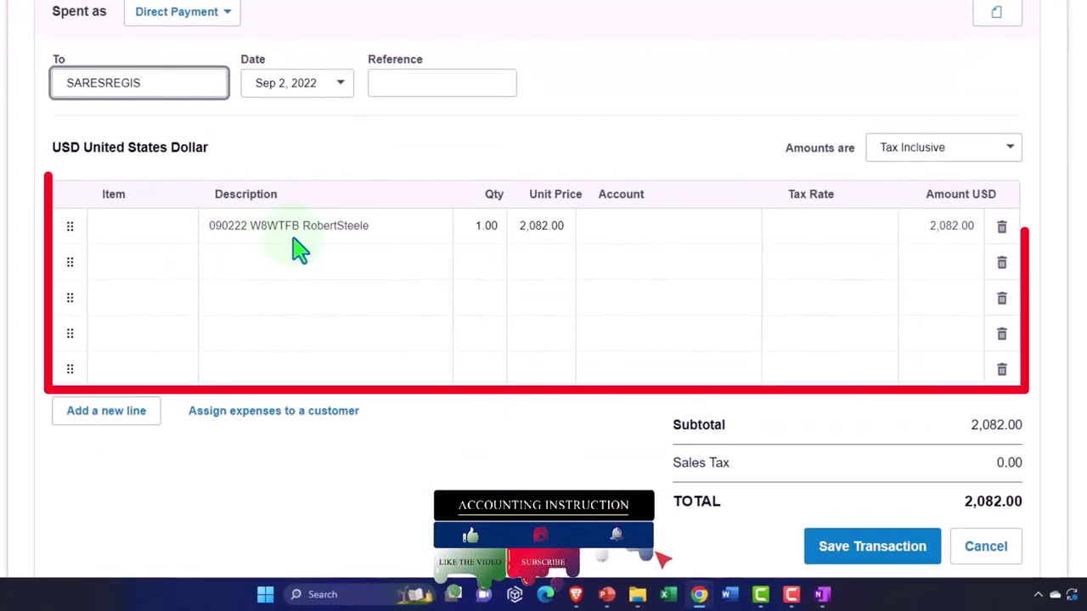
Examine the expense, liability, equity and revenue accounts available for the payment's first line item.
{"action": "left_click", "coordinate": [679, 234]}
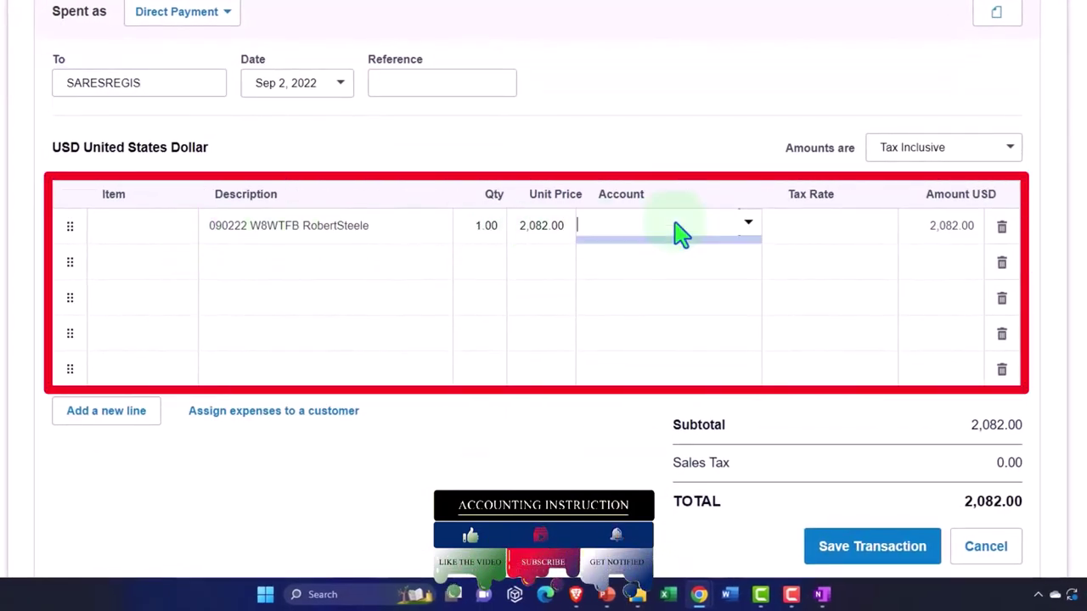
{"action": "left_click", "coordinate": [747, 225]}
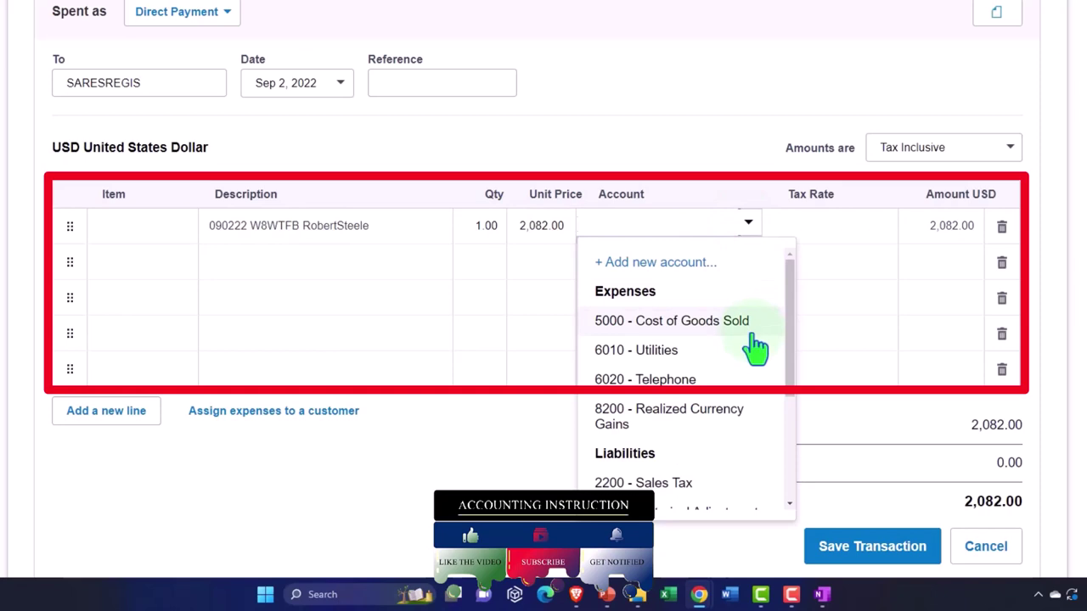
{"action": "scroll", "coordinate": [755, 345], "scroll_direction": "down", "scroll_amount": 1}
{"action": "scroll", "coordinate": [755, 346], "scroll_direction": "up", "scroll_amount": 1}
{"action": "scroll", "coordinate": [754, 345], "scroll_direction": "down", "scroll_amount": 3}
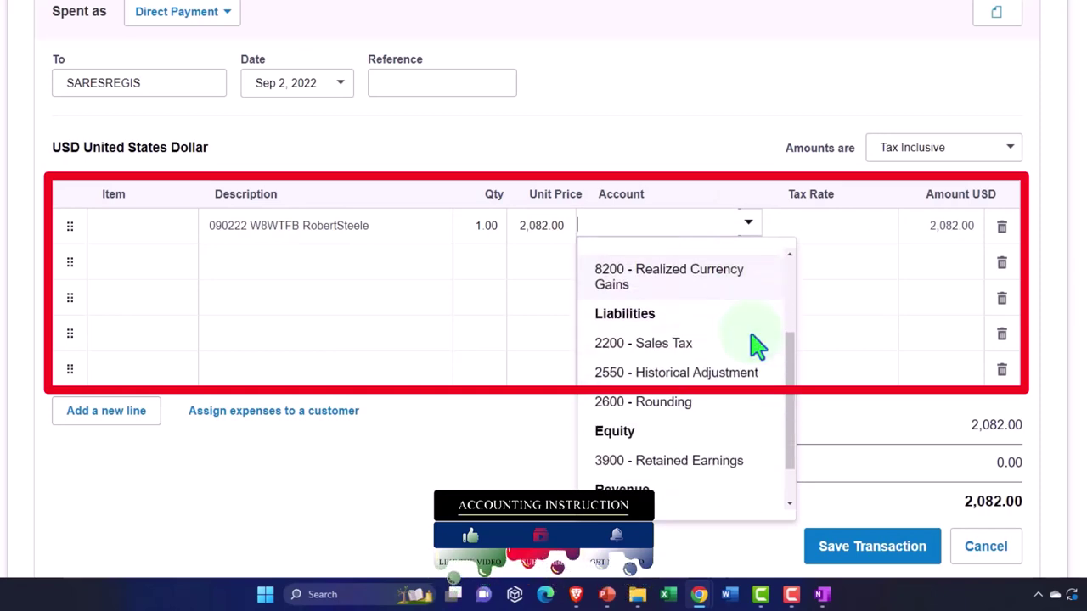
{"action": "scroll", "coordinate": [755, 348], "scroll_direction": "up", "scroll_amount": 5}
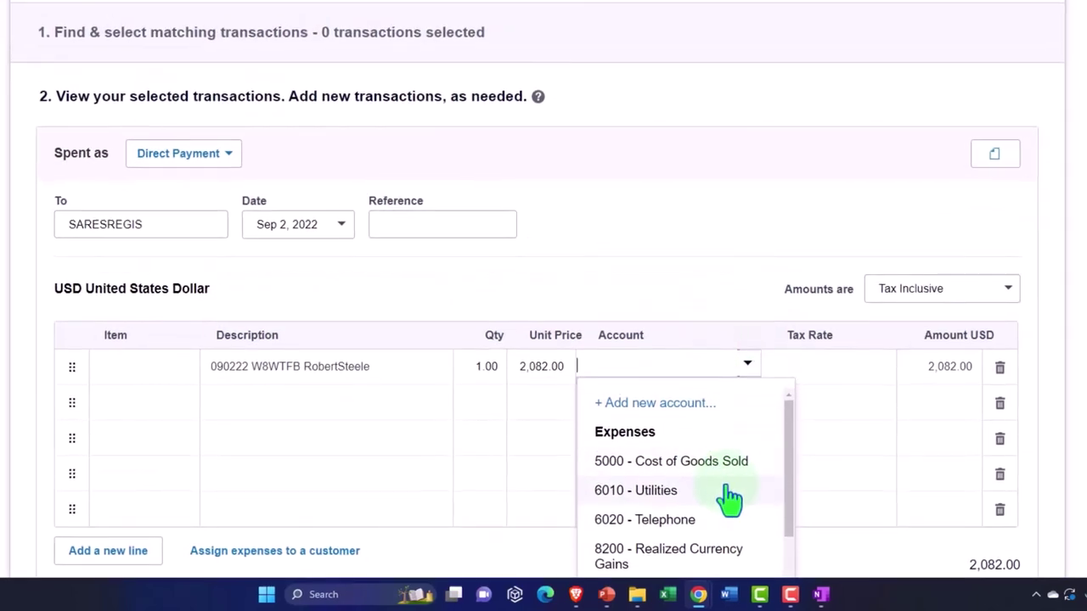
{"action": "scroll", "coordinate": [727, 498], "scroll_direction": "down", "scroll_amount": 3}
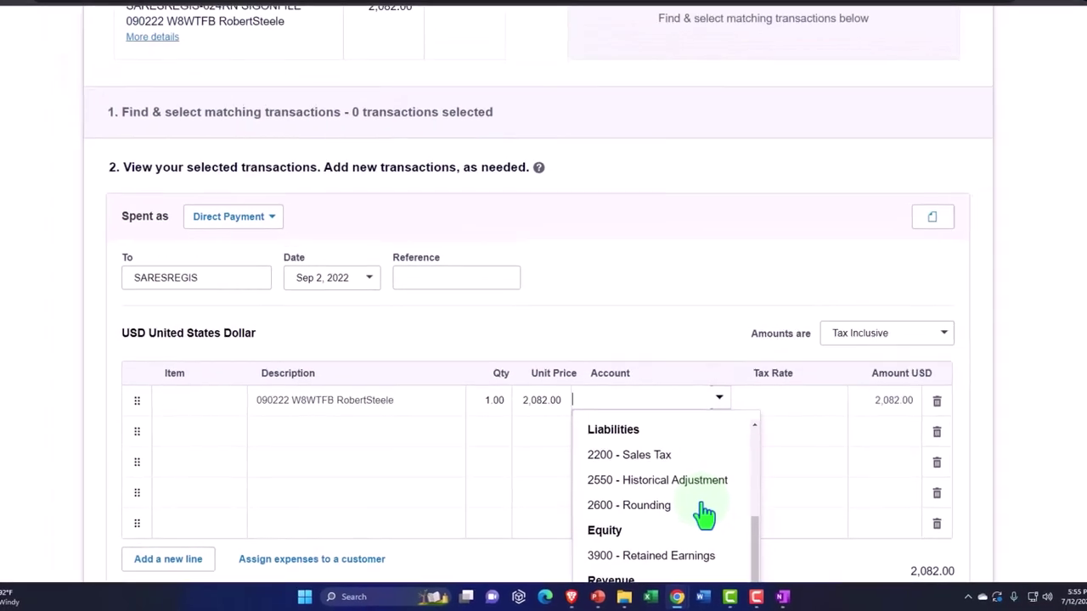
{"action": "scroll", "coordinate": [704, 514], "scroll_direction": "down", "scroll_amount": 2}
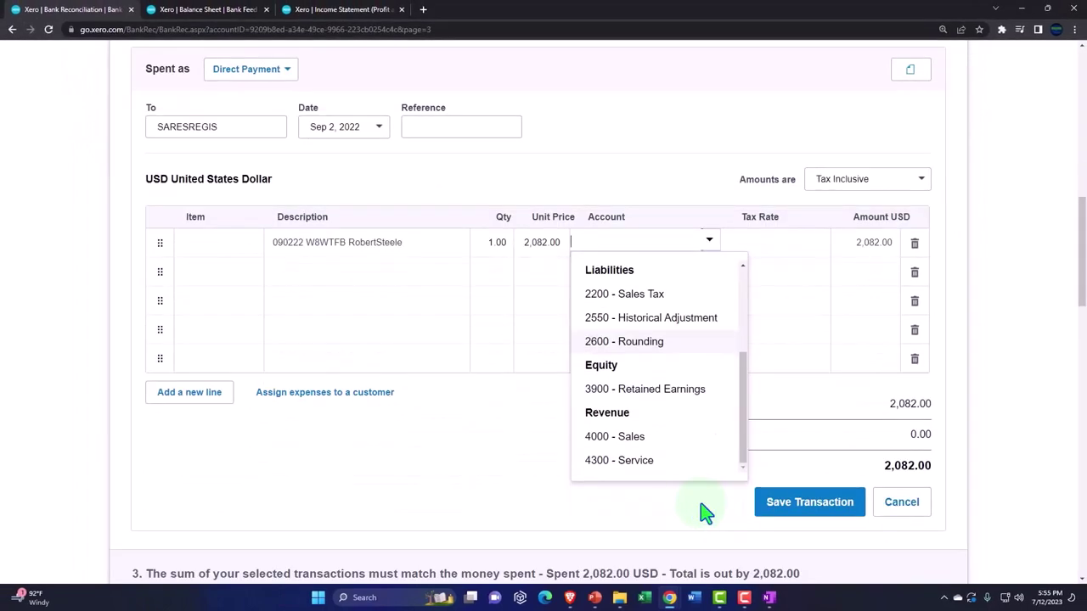
{"action": "scroll", "coordinate": [658, 434], "scroll_direction": "up", "scroll_amount": 2}
{"action": "scroll", "coordinate": [658, 433], "scroll_direction": "up", "scroll_amount": 1}
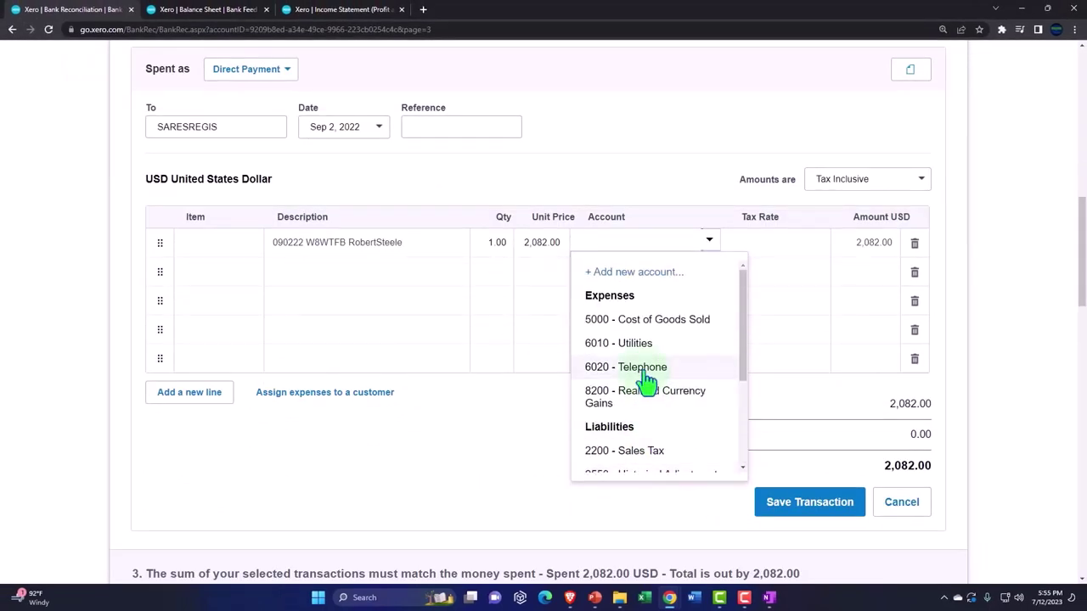
Start a new account for the payment's first line item with code 1210 and the account type Fixed Asset.
{"action": "left_click", "coordinate": [630, 280]}
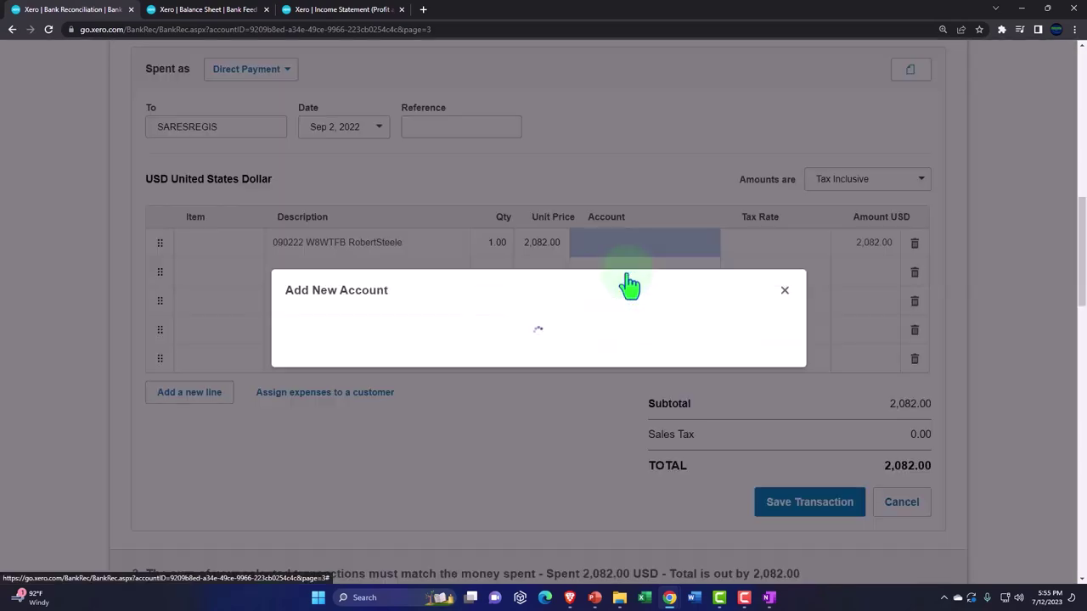
{"action": "left_click", "coordinate": [358, 156]}
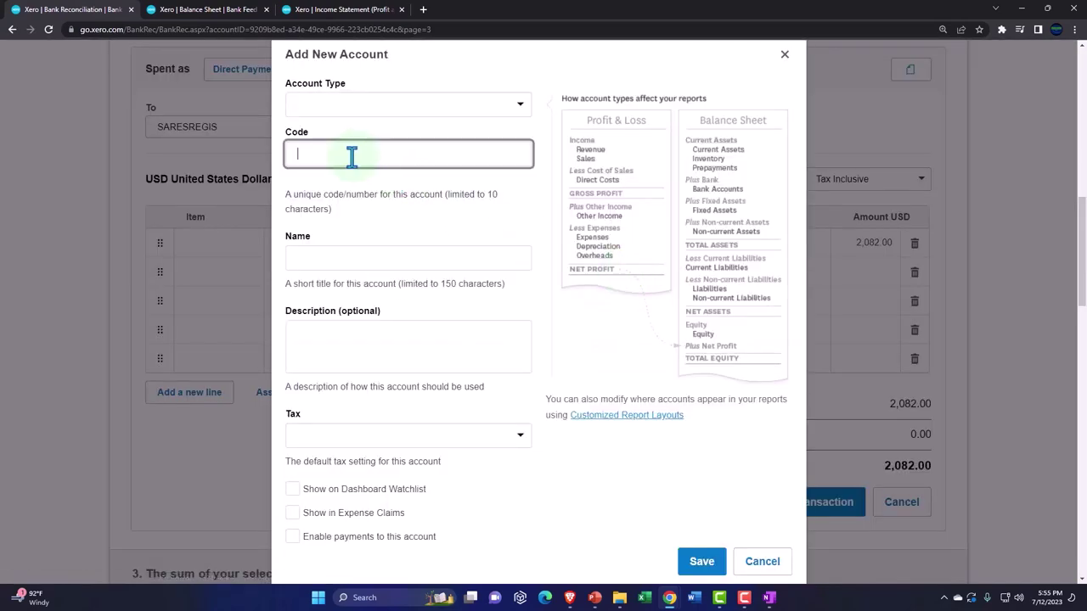
{"action": "type", "text": "12"}
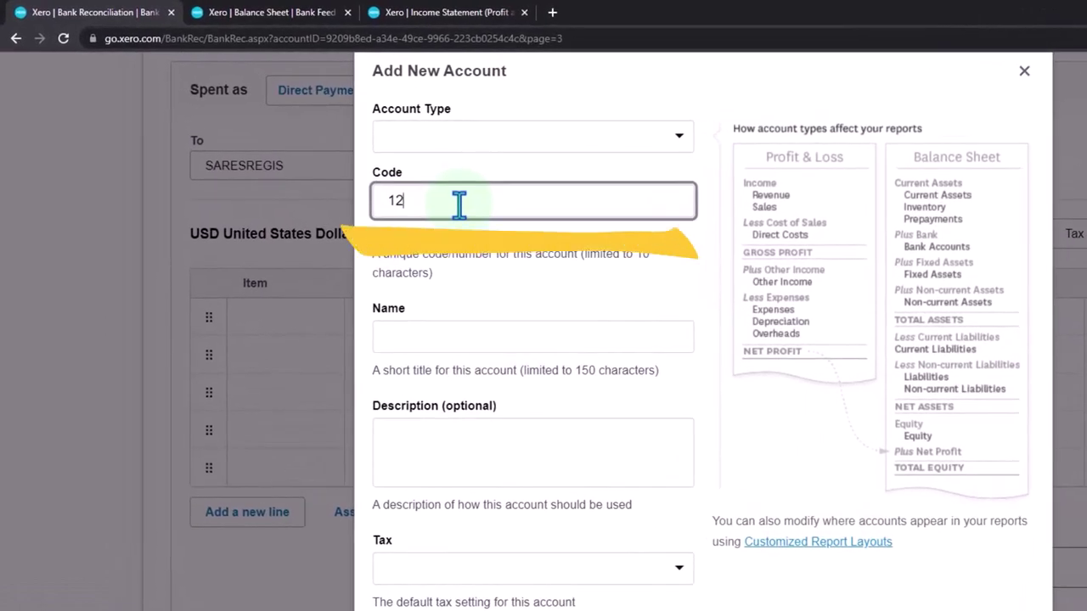
{"action": "type", "text": "10"}
{"action": "key", "text": "Tab"}
{"action": "left_click", "coordinate": [450, 139]}
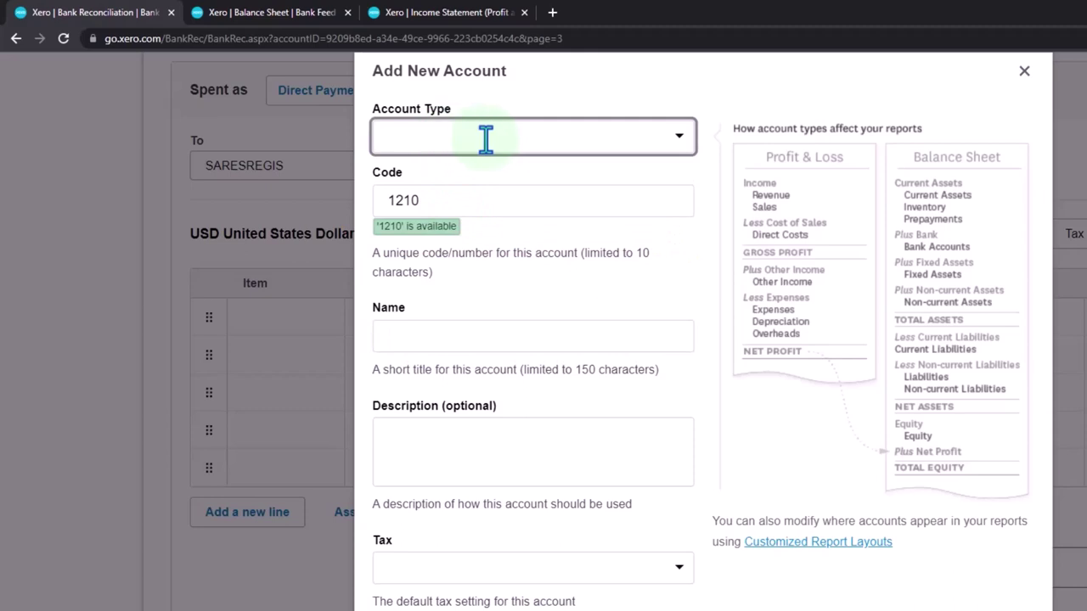
{"action": "left_click", "coordinate": [678, 138]}
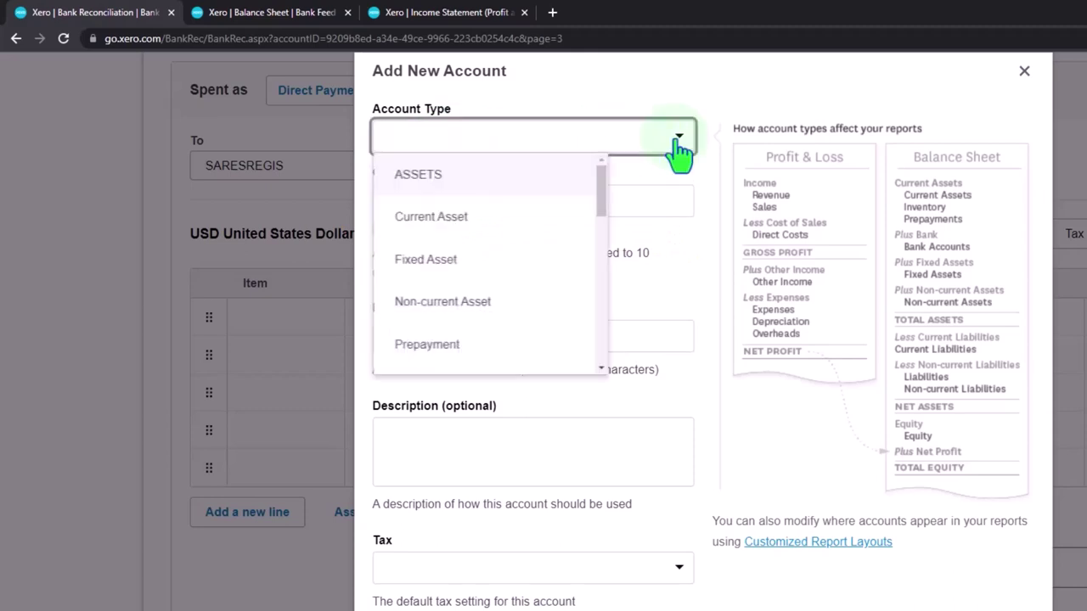
{"action": "left_click", "coordinate": [454, 263]}
Name the new account Equipment and save it so it is assigned to the line item.
{"action": "left_click", "coordinate": [416, 338]}
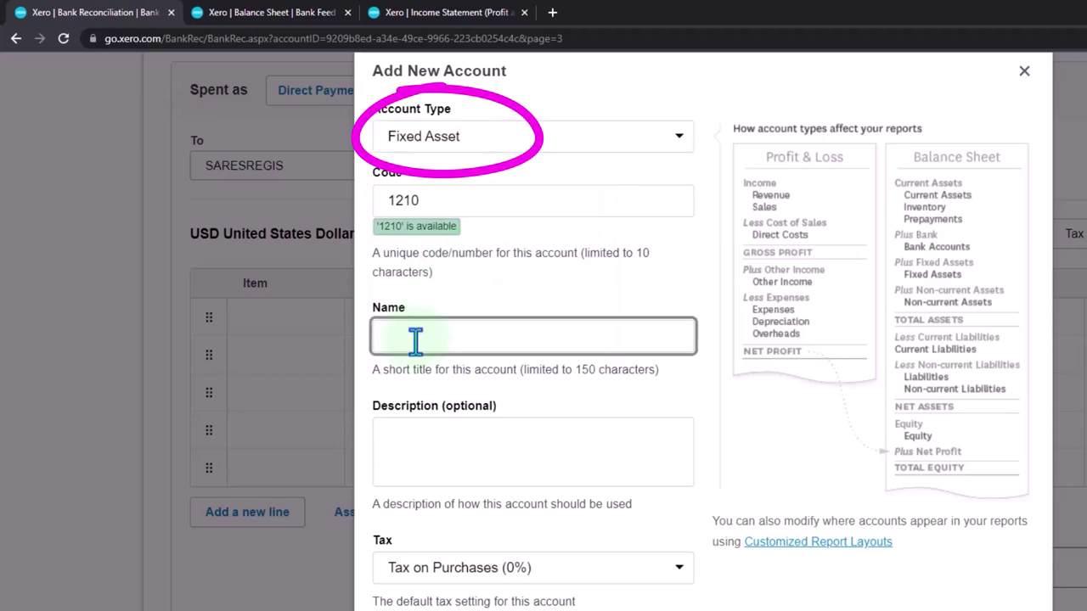
{"action": "type", "text": "Equipment"}
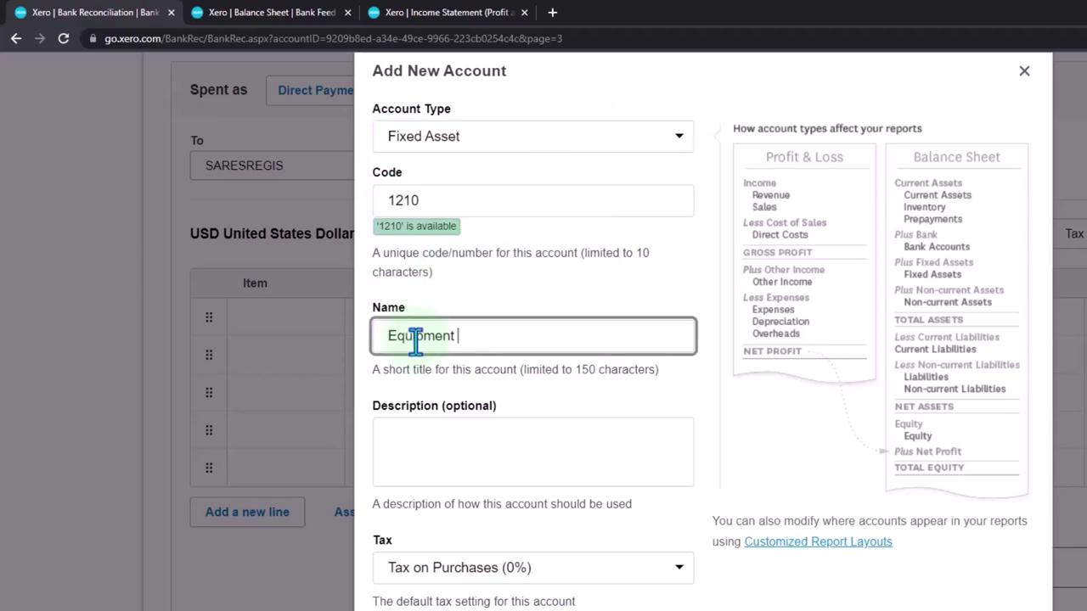
{"action": "key", "text": "Tab"}
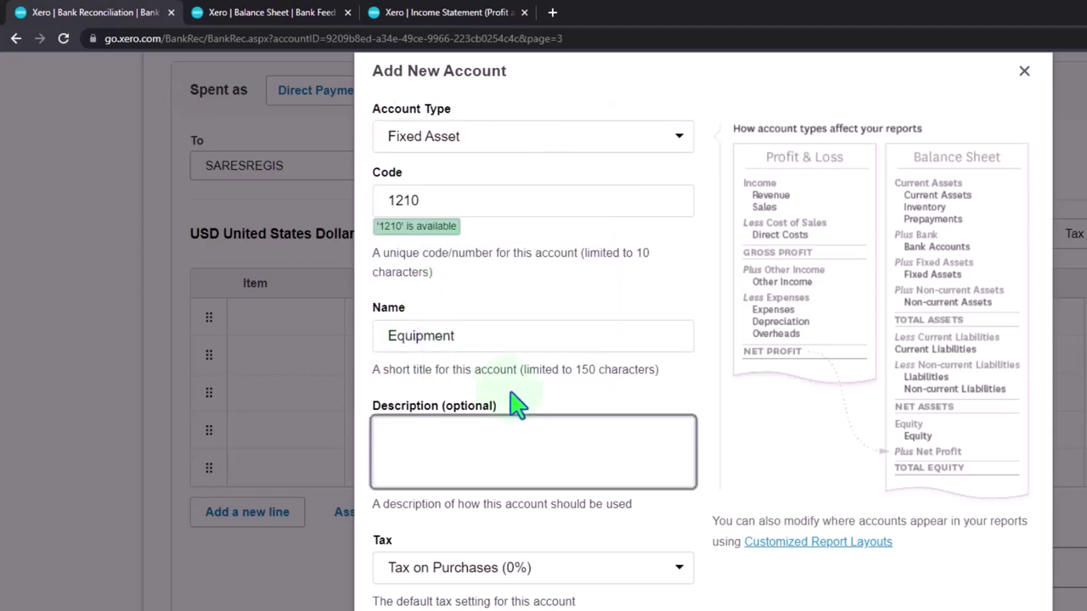
{"action": "scroll", "coordinate": [514, 399], "scroll_direction": "down", "scroll_amount": 3}
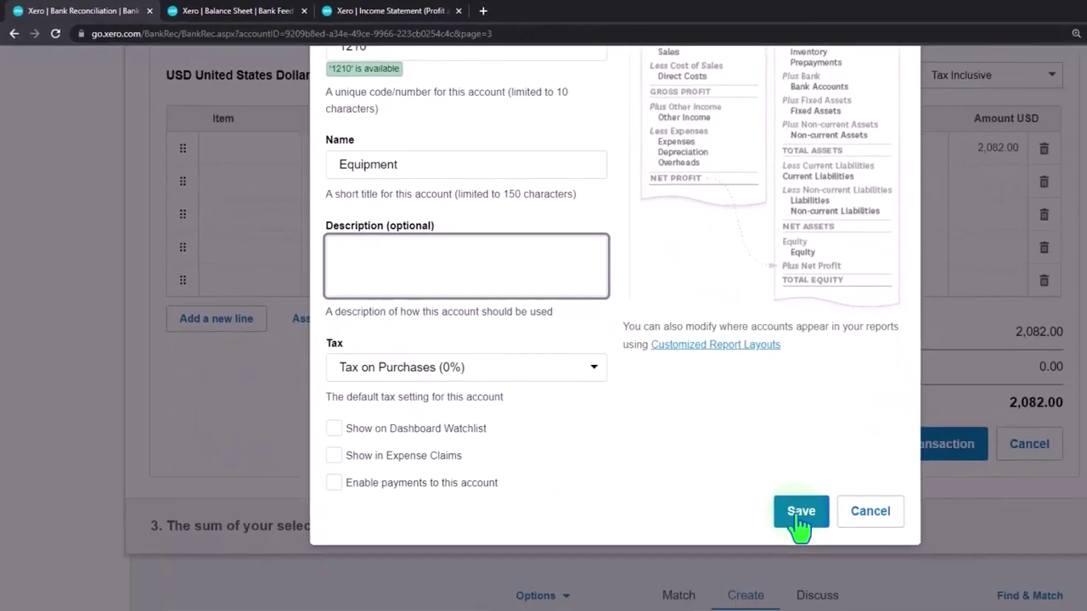
{"action": "left_click", "coordinate": [891, 569]}
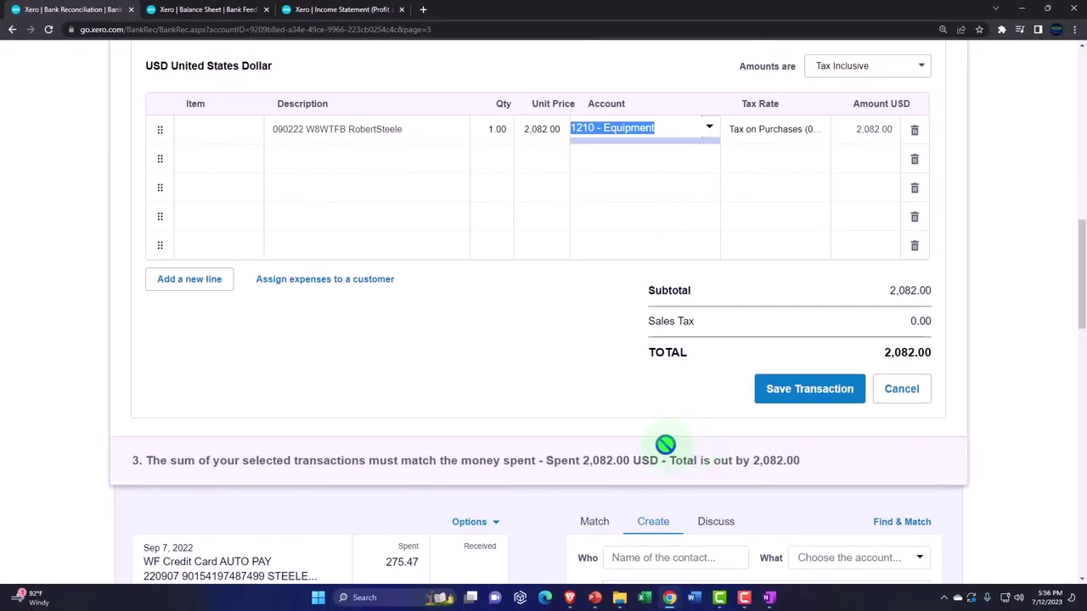
Create a bank rule from the Sep 2, 2022 SARESREGIS statement line and require all conditions to match.
{"action": "scroll", "coordinate": [665, 444], "scroll_direction": "up", "scroll_amount": 5}
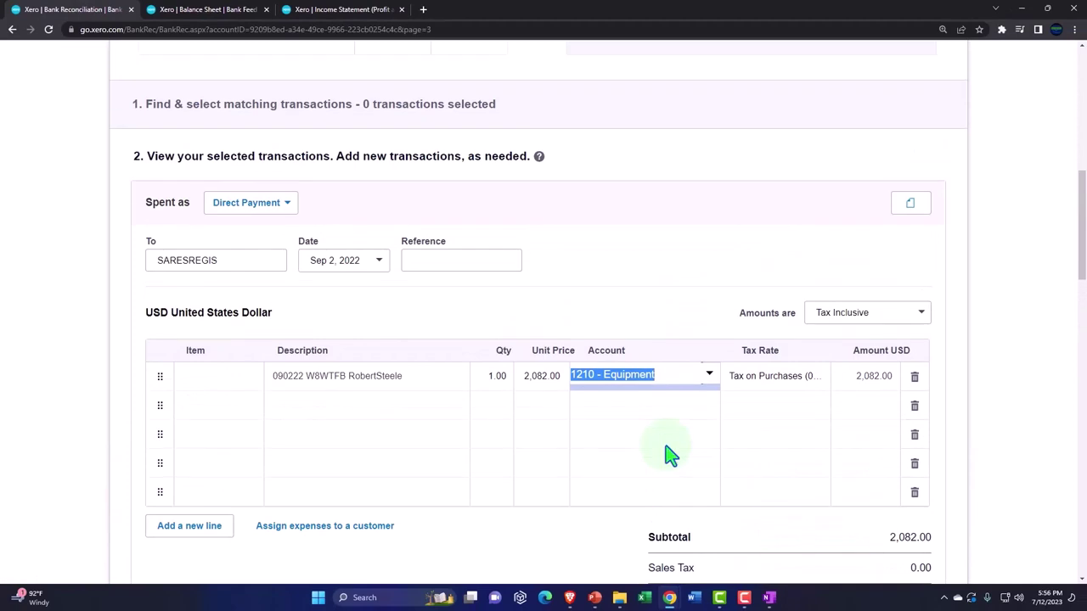
{"action": "scroll", "coordinate": [671, 456], "scroll_direction": "up", "scroll_amount": 1}
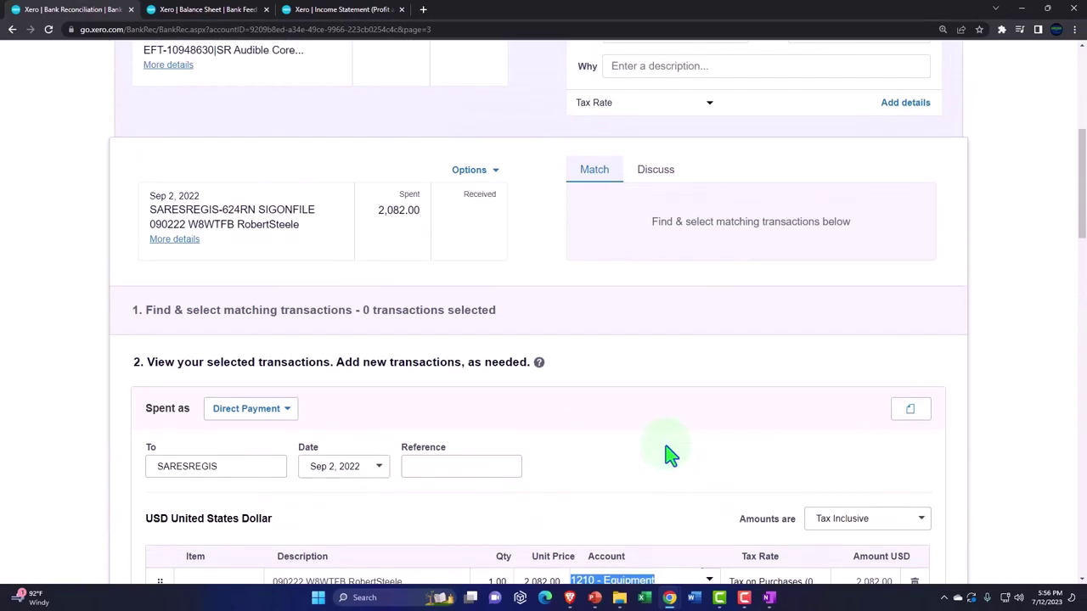
{"action": "left_click", "coordinate": [496, 173]}
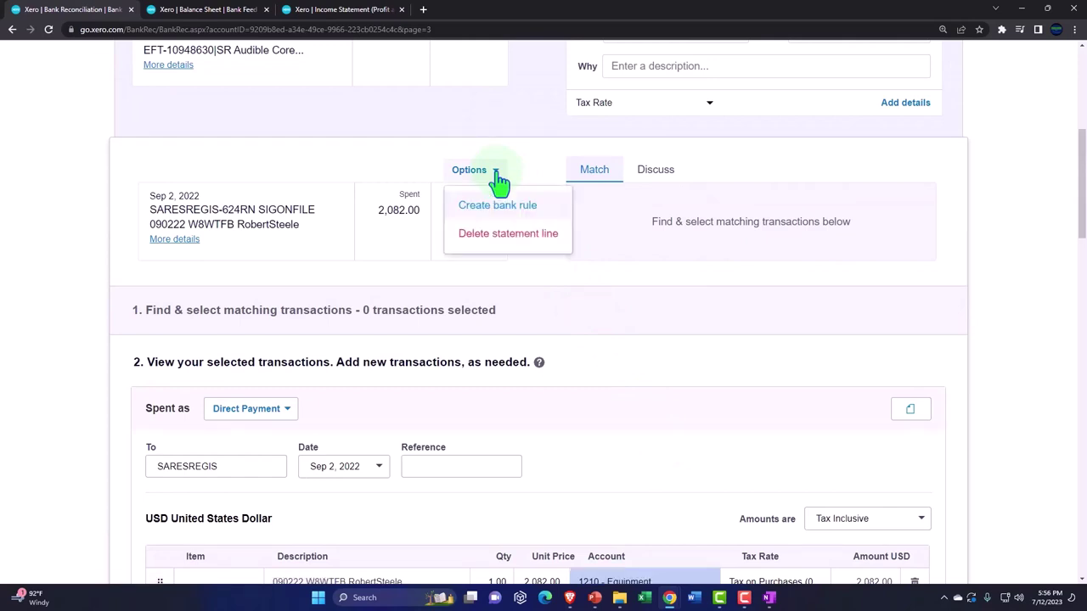
{"action": "left_click", "coordinate": [499, 207]}
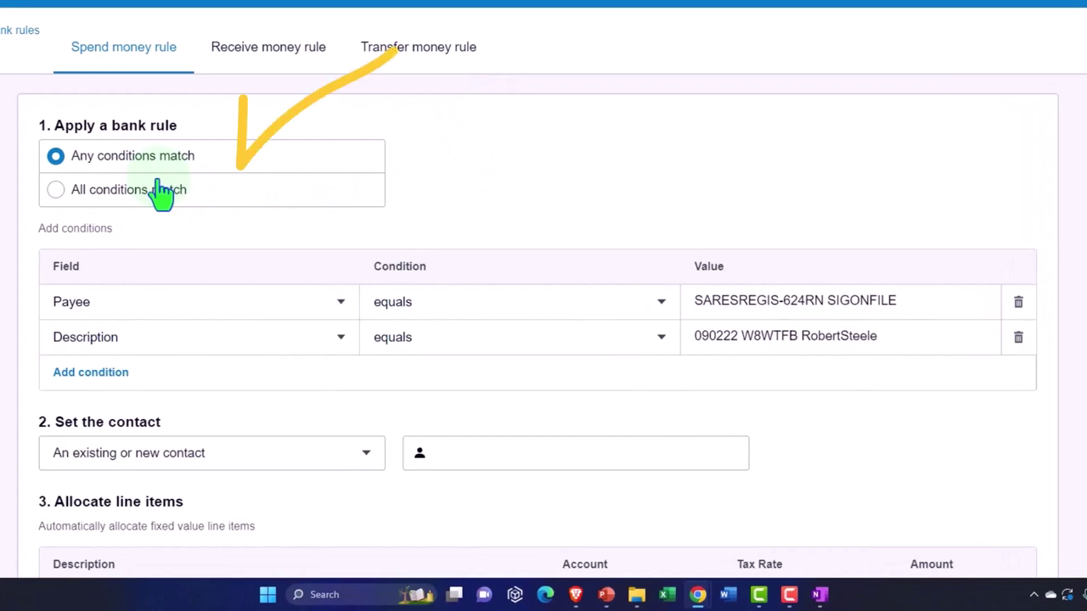
{"action": "scroll", "coordinate": [162, 194], "scroll_direction": "down", "scroll_amount": 1}
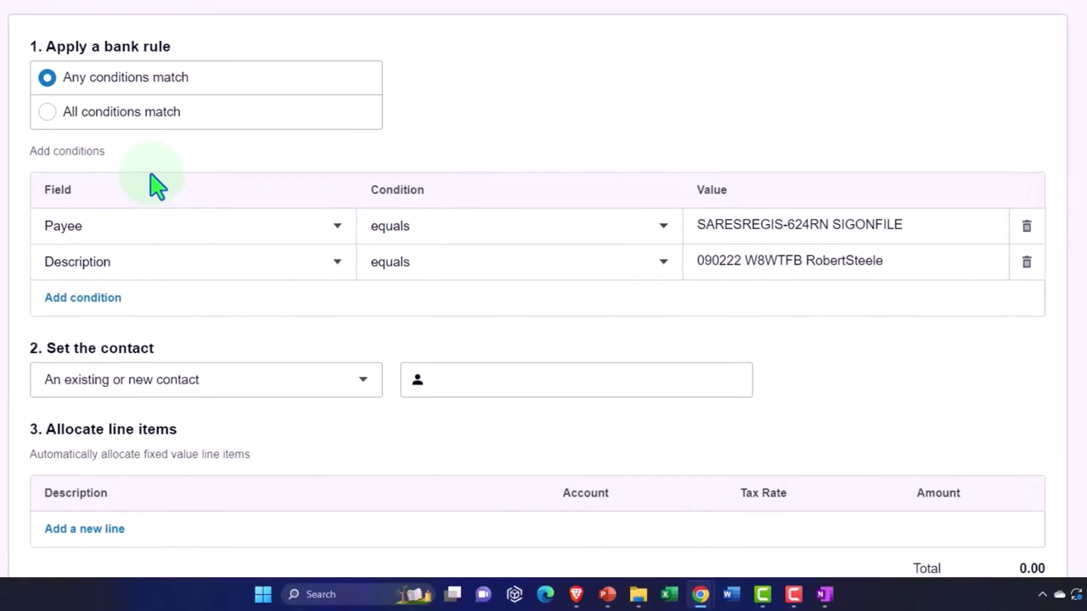
{"action": "left_click", "coordinate": [47, 119]}
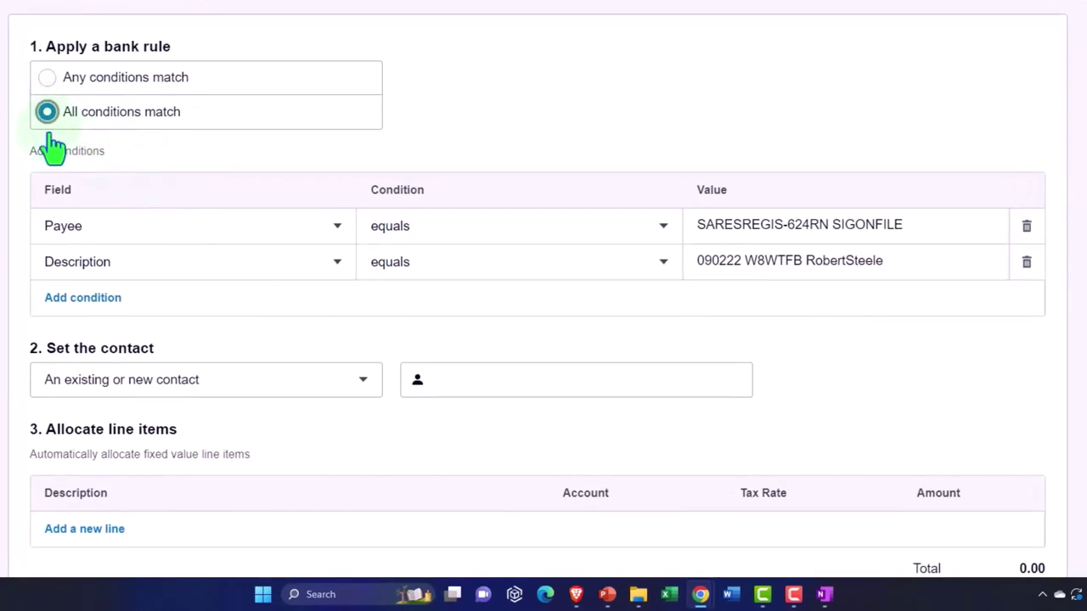
Change the rule's first condition from a payee match to any text field that contains the value.
{"action": "left_click", "coordinate": [336, 231]}
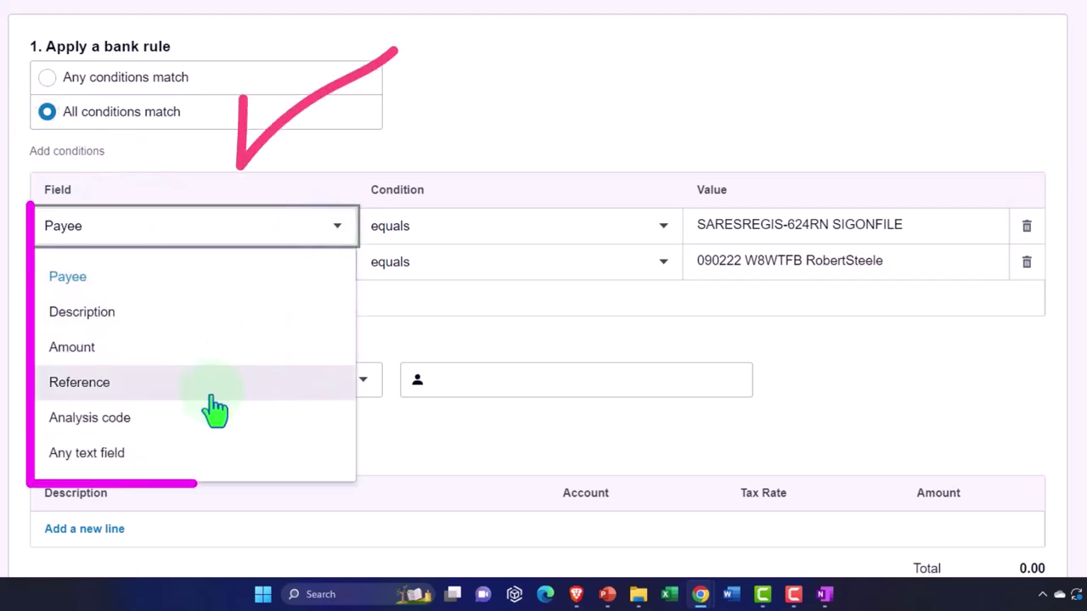
{"action": "left_click", "coordinate": [149, 454]}
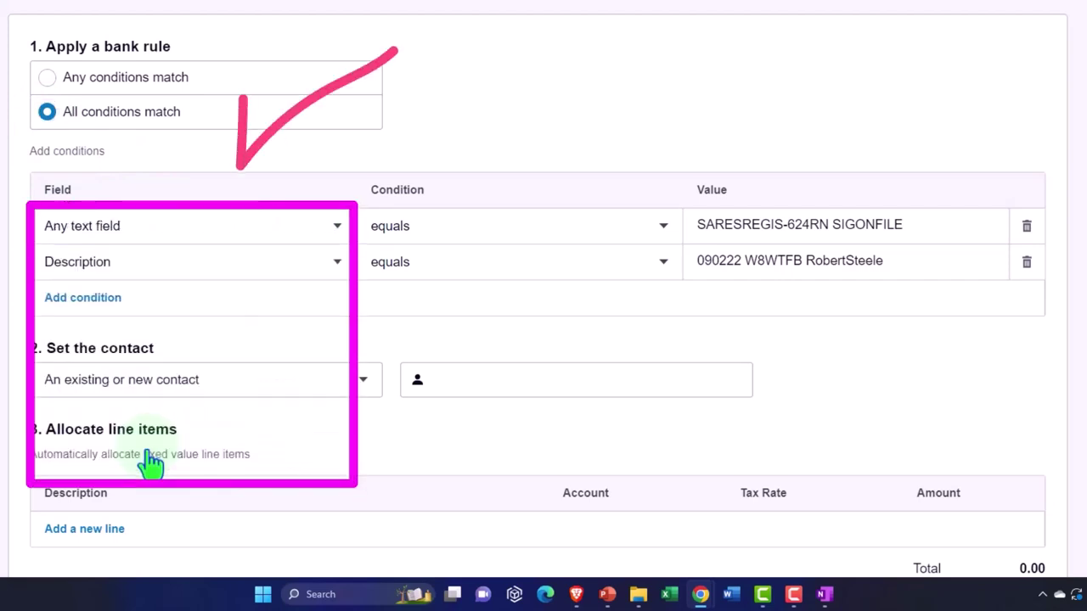
{"action": "left_click", "coordinate": [661, 231]}
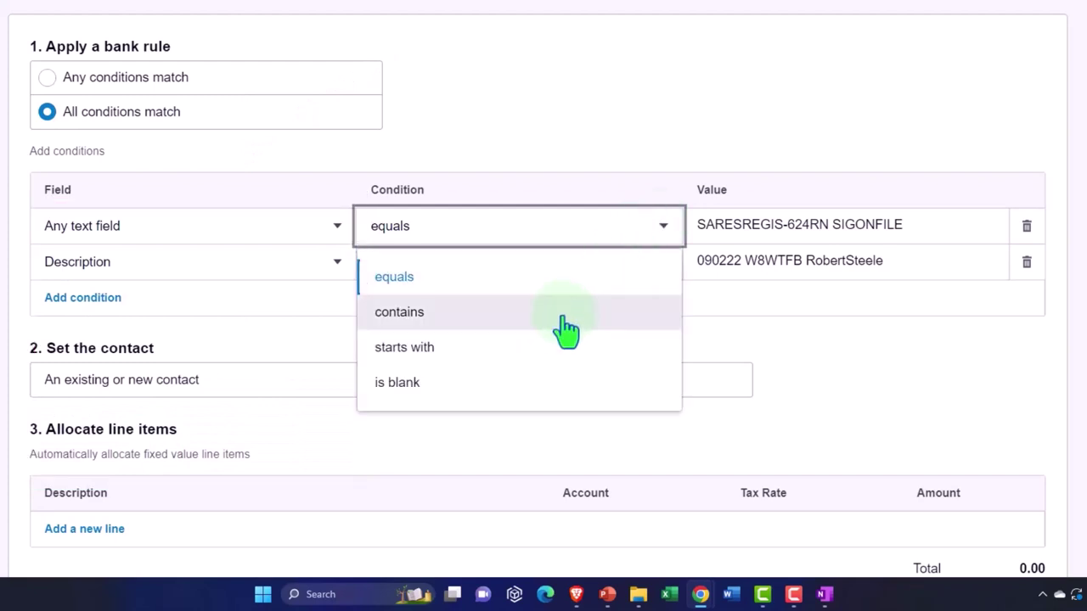
{"action": "left_click", "coordinate": [563, 328]}
Shorten the first condition's value to SARESREGIS.
{"action": "left_click", "coordinate": [920, 214]}
{"action": "left_click", "coordinate": [920, 218]}
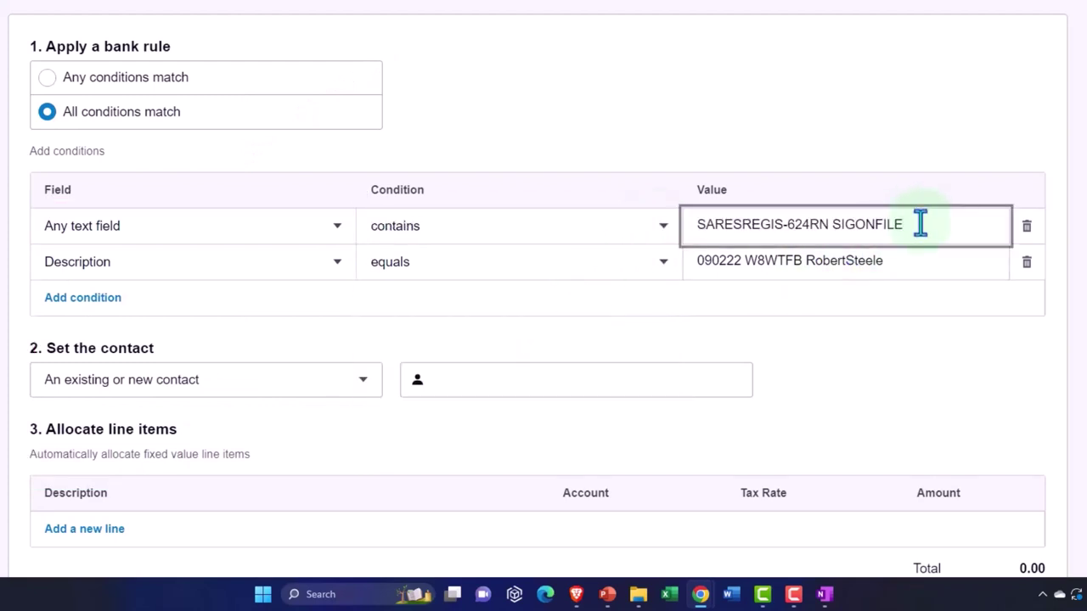
{"action": "key", "text": "BackSpace"}
{"action": "key", "text": "BackSpace"}
{"action": "key", "text": "BackSpace"}
{"action": "key", "text": "BackSpace"}
{"action": "key", "text": "BackSpace"}
{"action": "key", "text": "BackSpace"}
{"action": "key", "text": "BackSpace"}
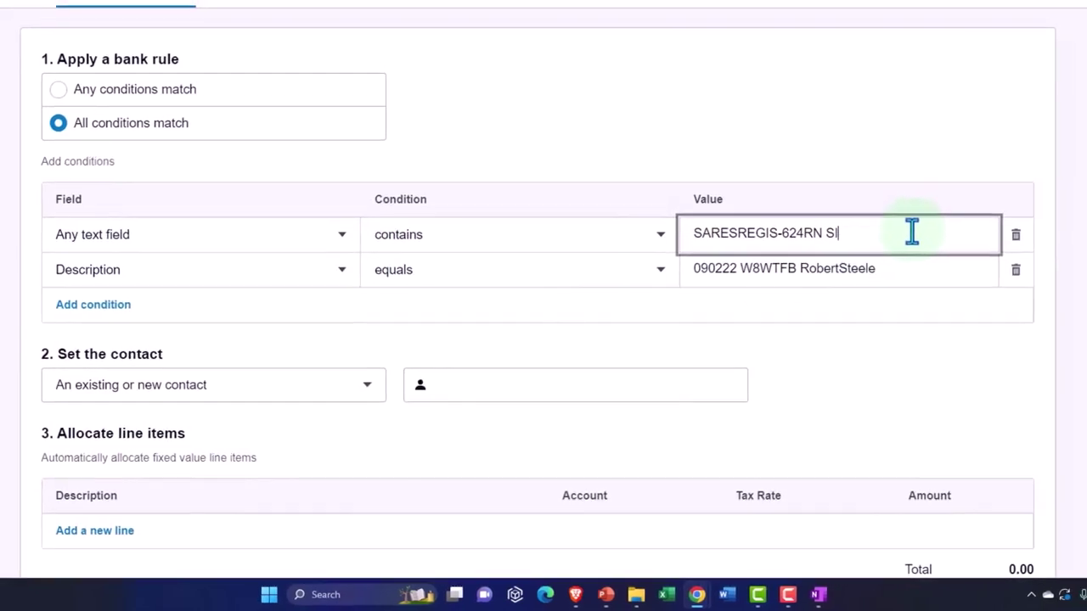
{"action": "key", "text": "BackSpace"}
{"action": "key", "text": "BackSpace"}
{"action": "key", "text": "BackSpace"}
{"action": "key", "text": "BackSpace"}
{"action": "key", "text": "BackSpace"}
{"action": "key", "text": "BackSpace"}
{"action": "key", "text": "BackSpace"}
{"action": "key", "text": "BackSpace"}
{"action": "key", "text": "BackSpace"}
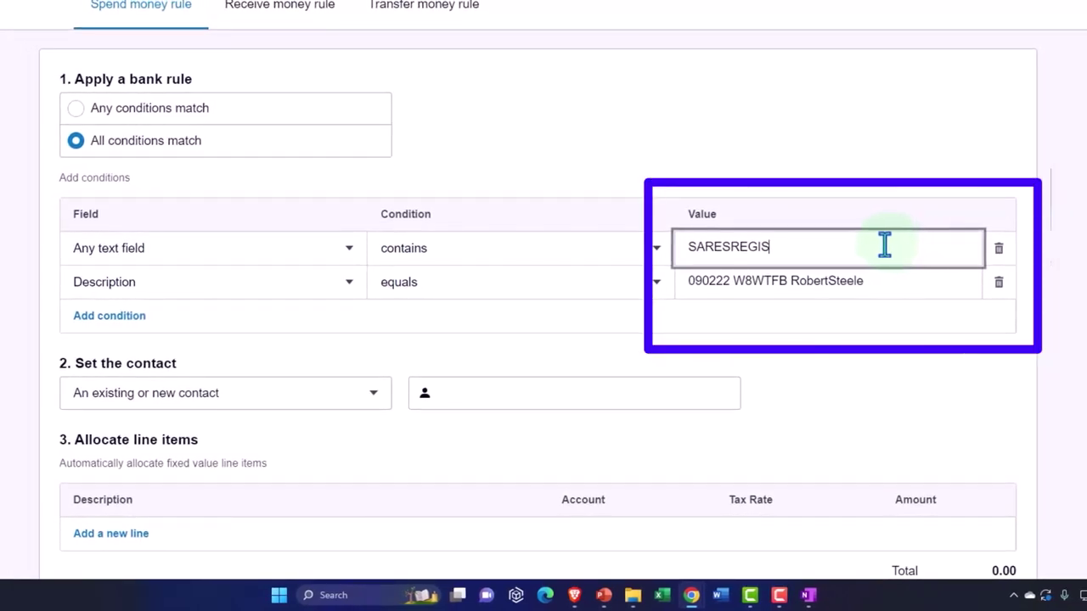
Change the rule's second condition to an amount that is greater than 1000.00.
{"action": "left_click", "coordinate": [279, 293]}
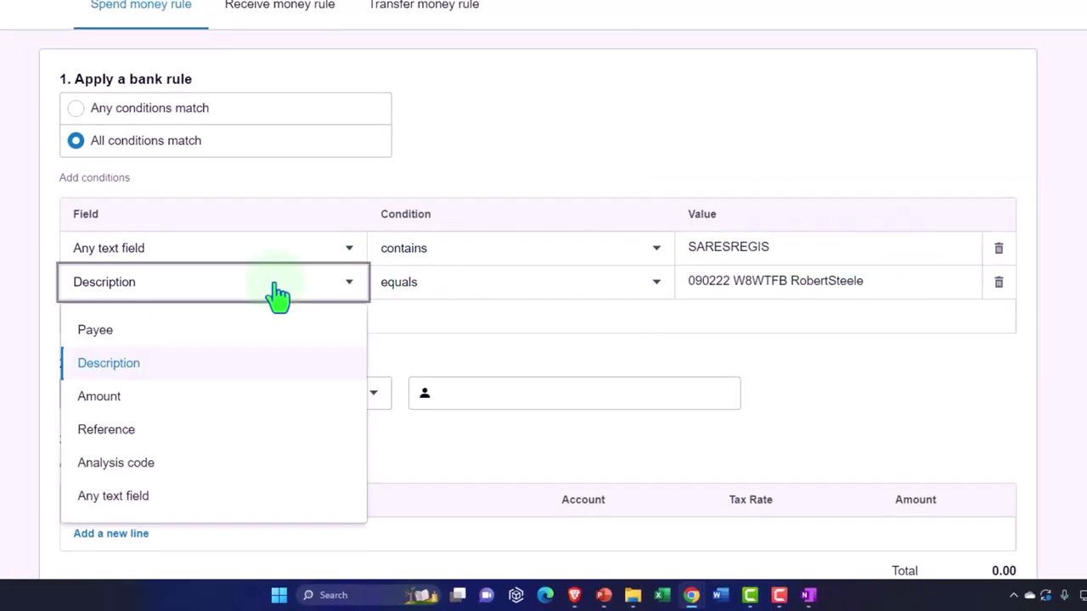
{"action": "left_click", "coordinate": [138, 405]}
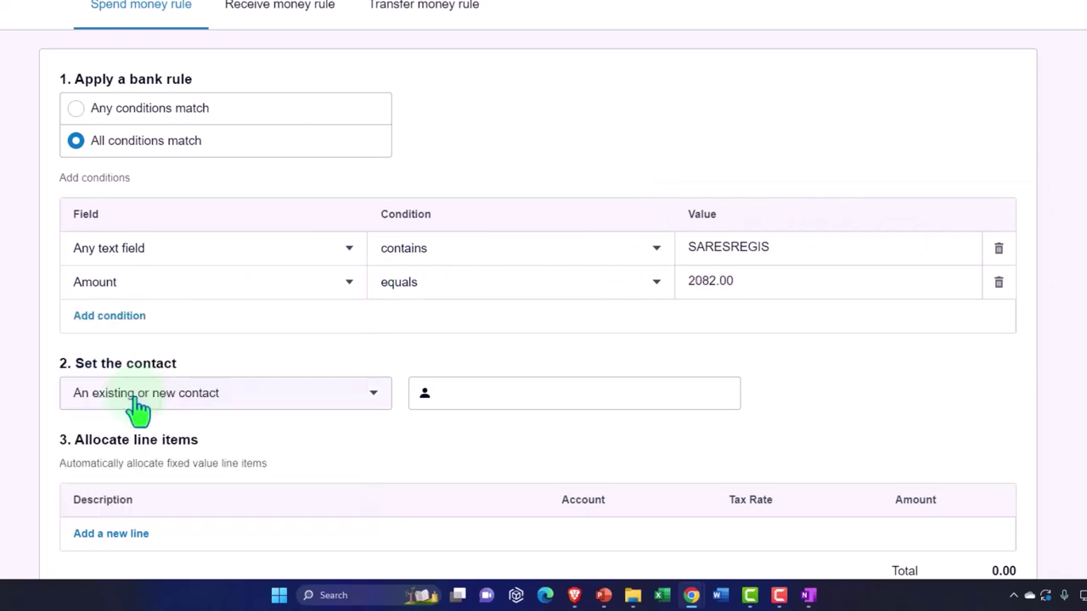
{"action": "left_click", "coordinate": [656, 287]}
{"action": "left_click", "coordinate": [588, 365]}
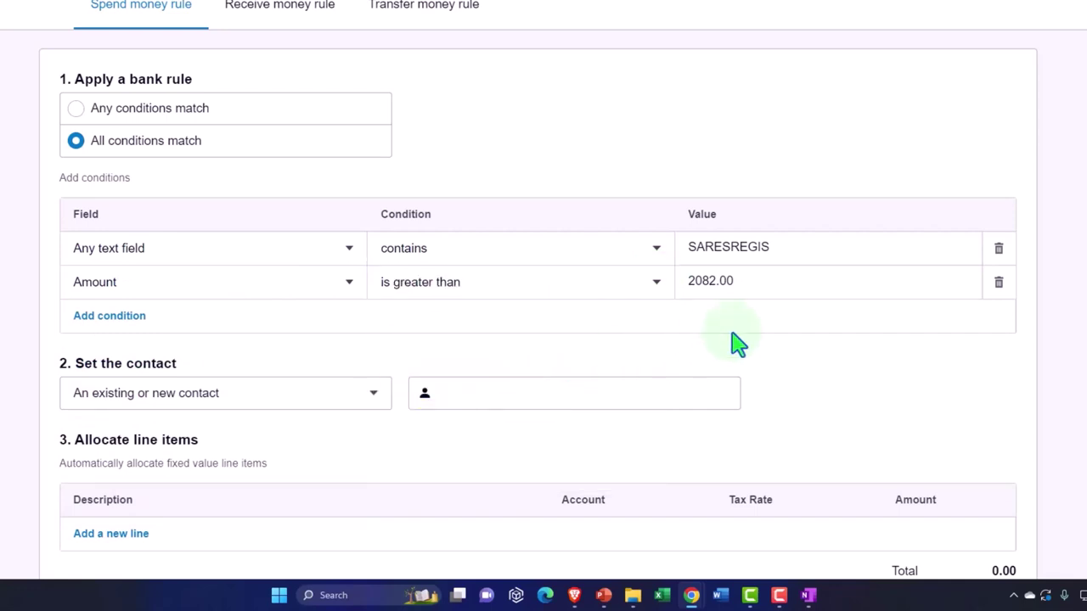
{"action": "left_click", "coordinate": [769, 289]}
{"action": "type", "text": "100"}
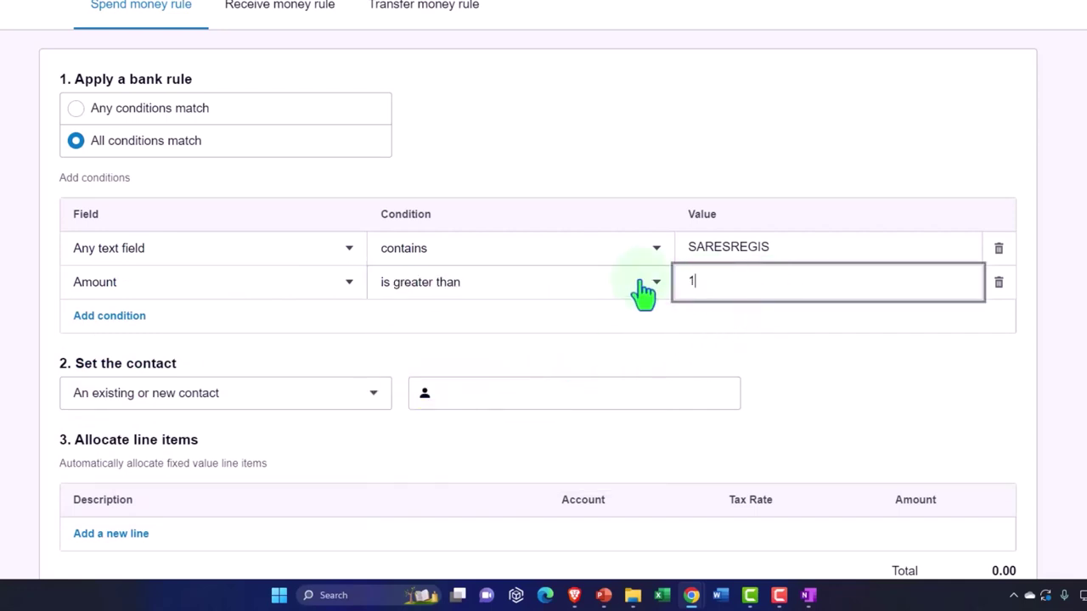
{"action": "type", "text": "0"}
{"action": "key", "text": "Tab"}
{"action": "key", "text": "Tab"}
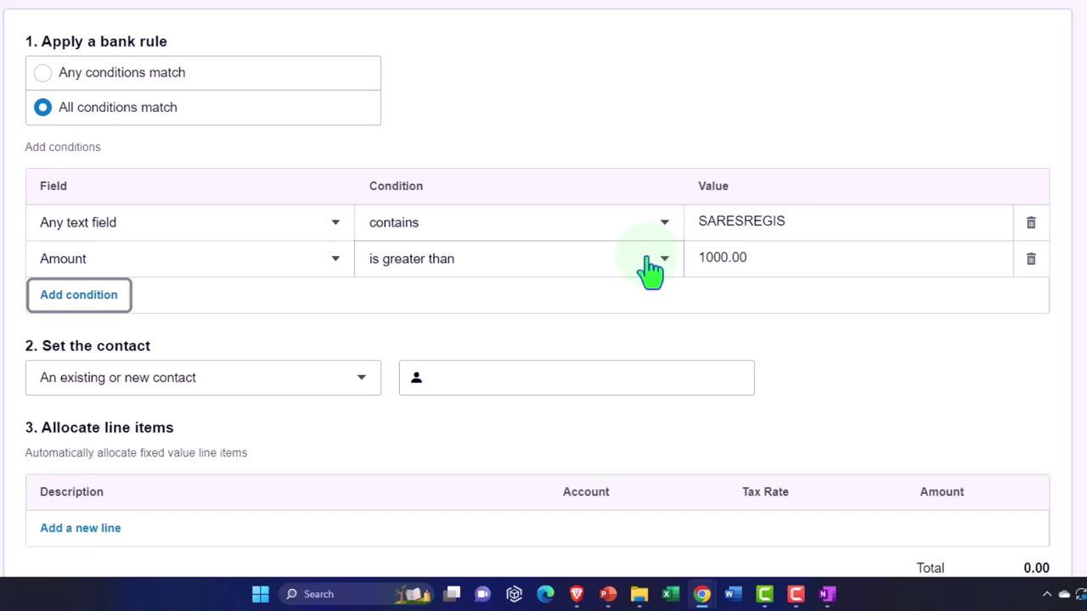
Review the bank rule form and set the rule's contact to an existing or new contact named SARESREGIS.
{"action": "scroll", "coordinate": [650, 270], "scroll_direction": "down", "scroll_amount": 5}
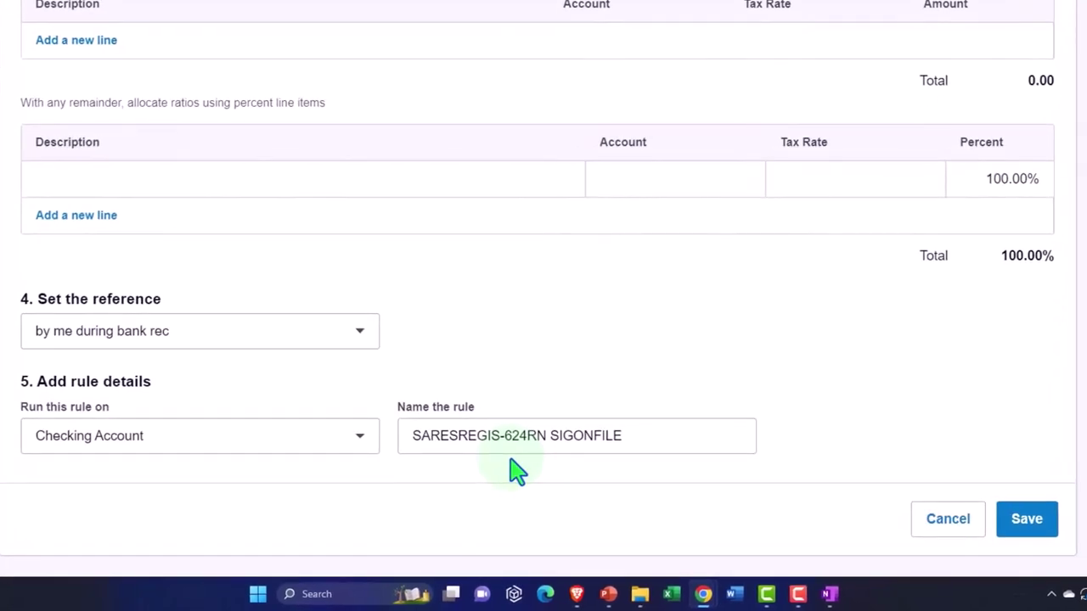
{"action": "scroll", "coordinate": [514, 469], "scroll_direction": "up", "scroll_amount": 5}
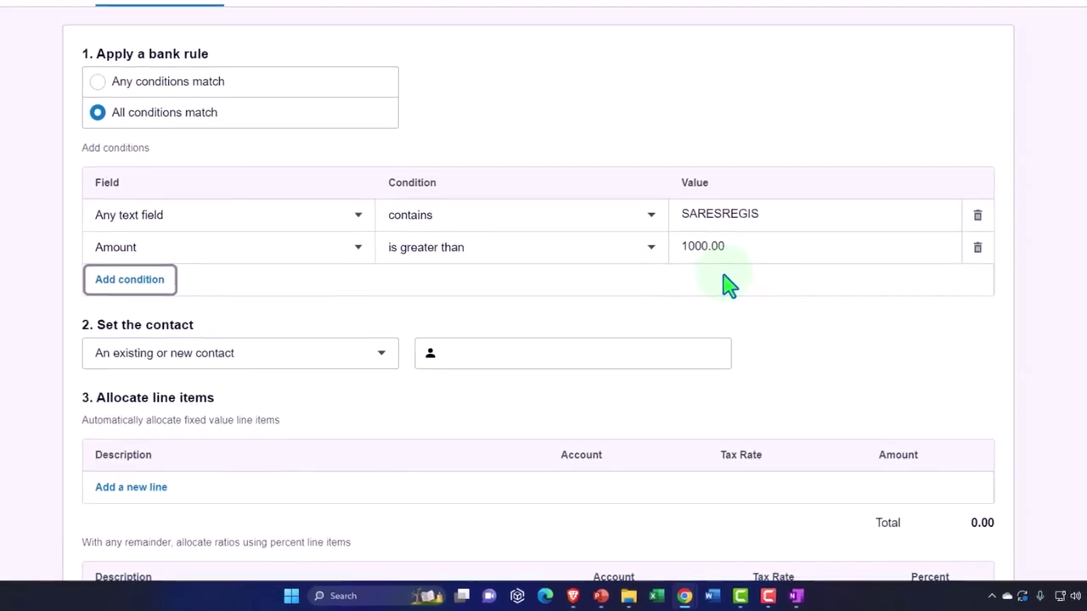
{"action": "scroll", "coordinate": [729, 286], "scroll_direction": "down", "scroll_amount": 5}
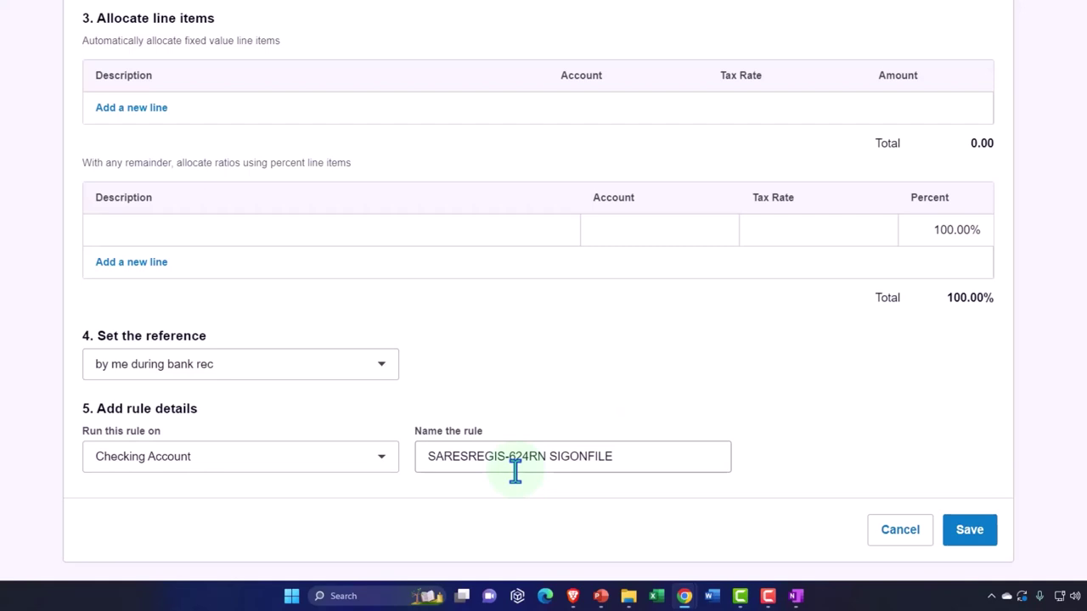
{"action": "scroll", "coordinate": [516, 471], "scroll_direction": "up", "scroll_amount": 5}
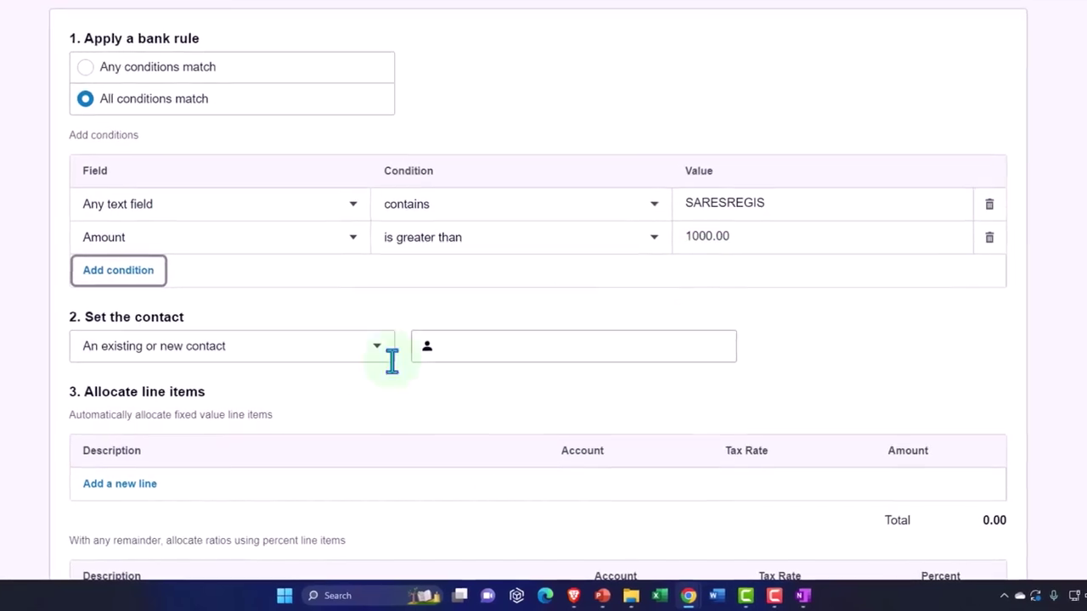
{"action": "left_click", "coordinate": [180, 356]}
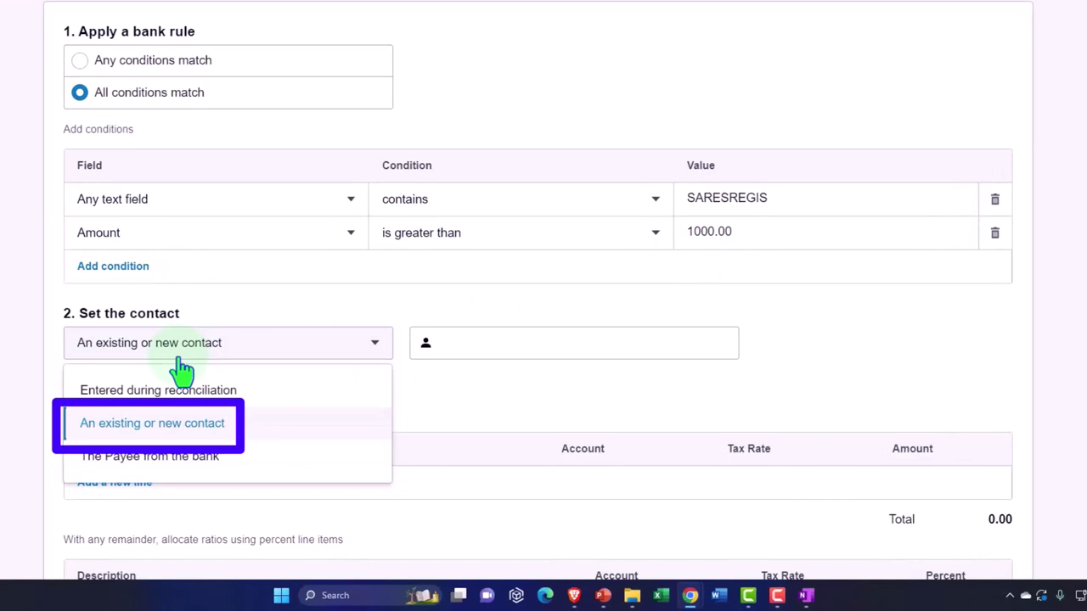
{"action": "left_click", "coordinate": [152, 423]}
{"action": "left_click", "coordinate": [506, 343]}
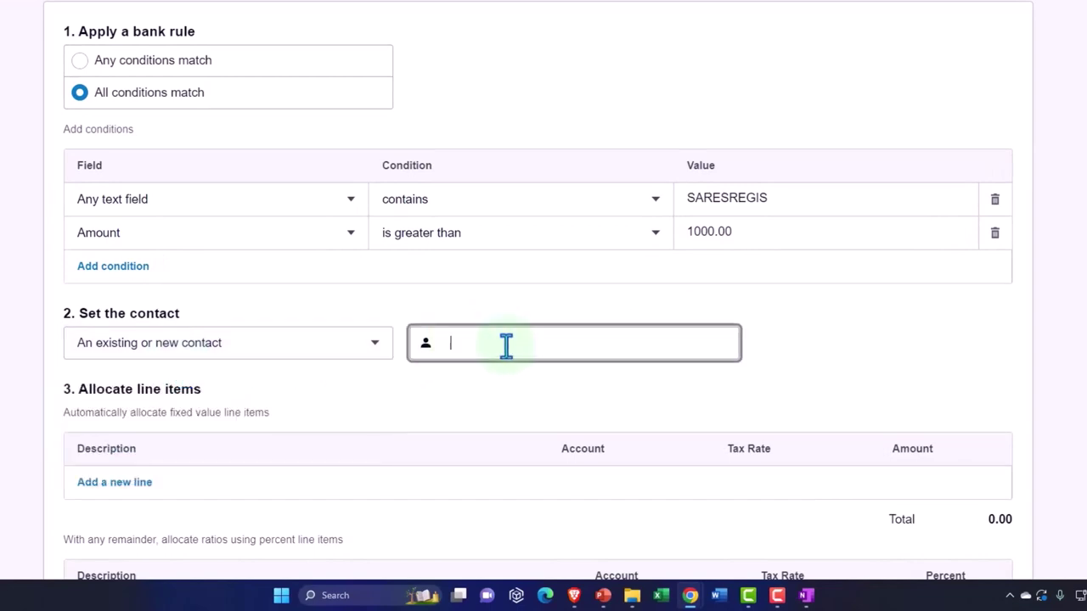
{"action": "type", "text": "SARESREGIS"}
{"action": "key", "text": "BackSpace"}
{"action": "key", "text": "BackSpace"}
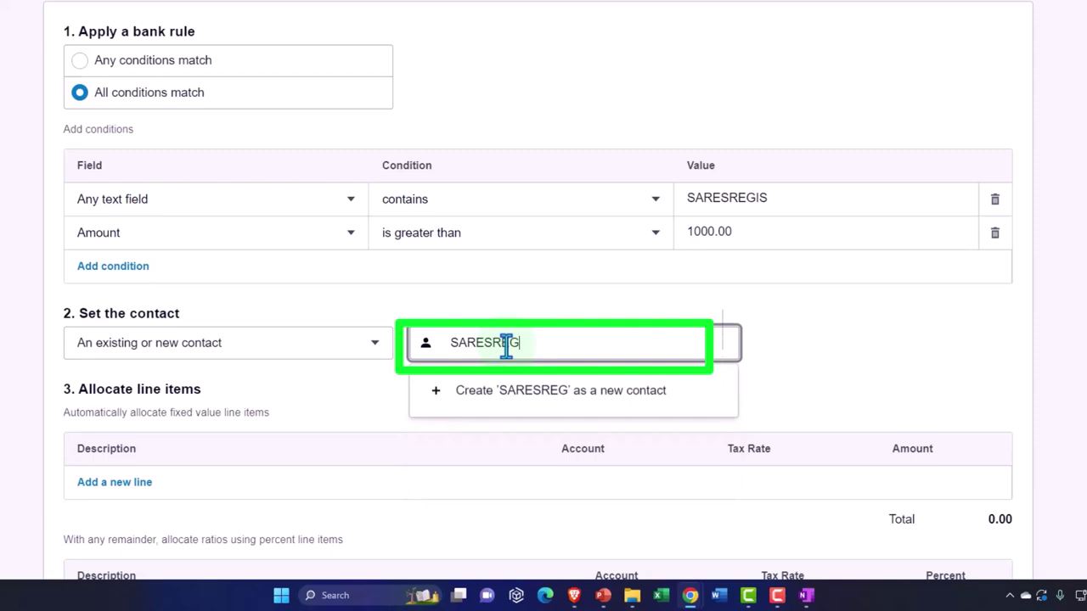
{"action": "double_click", "coordinate": [499, 342]}
{"action": "key", "text": "BackSpace"}
{"action": "type", "text": "SARESREGIS"}
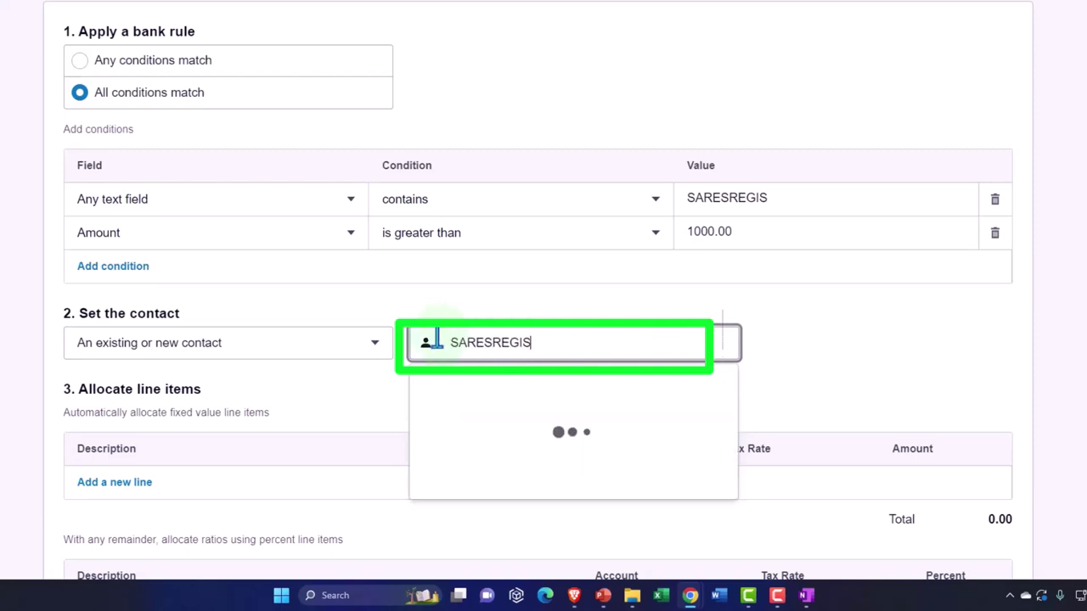
{"action": "left_click", "coordinate": [559, 398]}
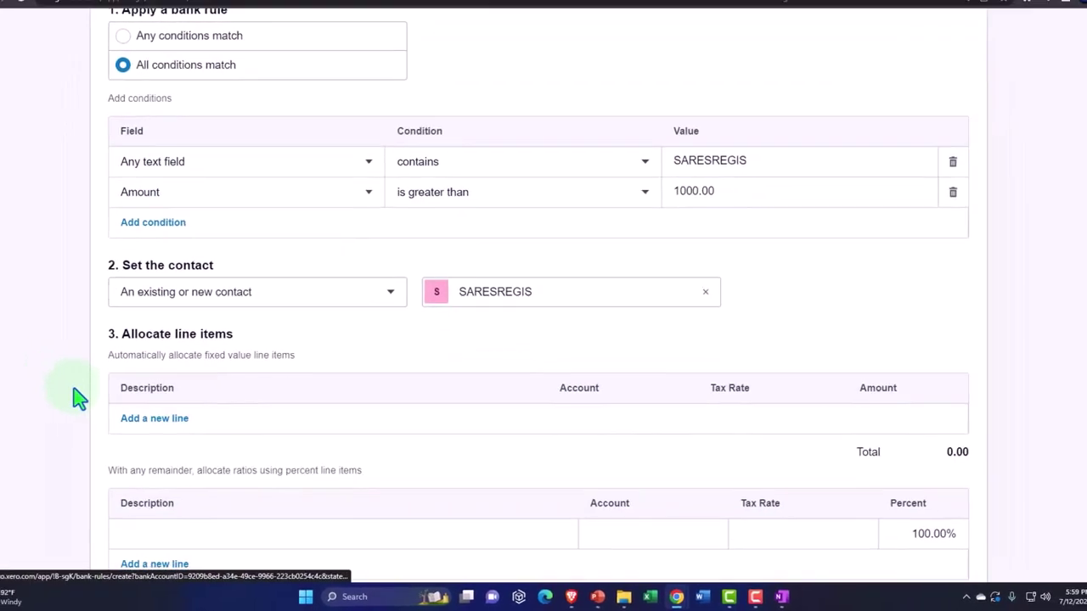
Allocate the rule's percent line item to the 1210 - Equipment account.
{"action": "scroll", "coordinate": [75, 399], "scroll_direction": "down", "scroll_amount": 1}
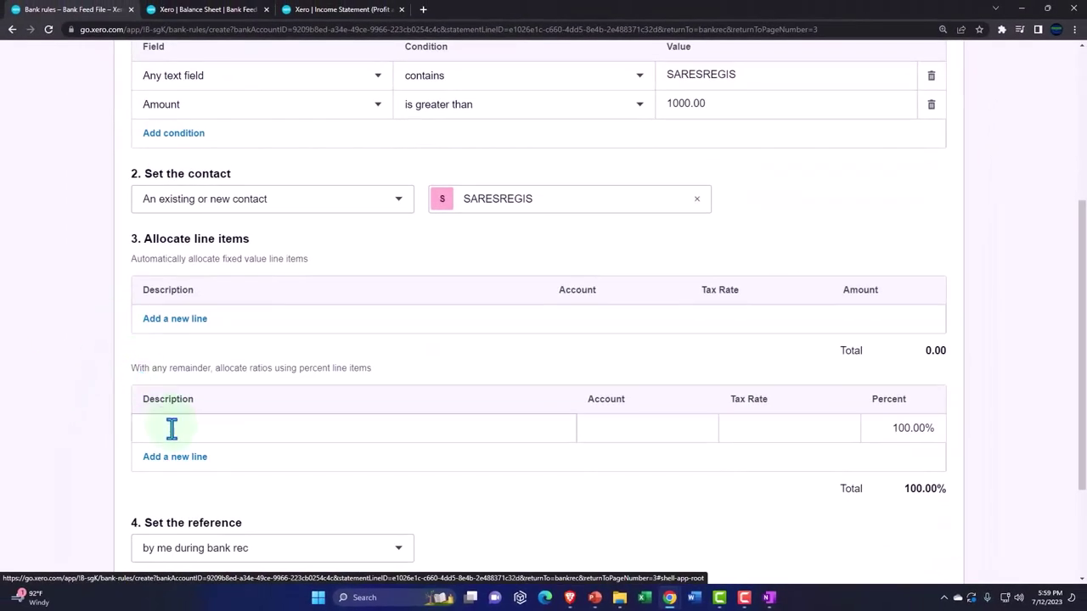
{"action": "left_click", "coordinate": [608, 432]}
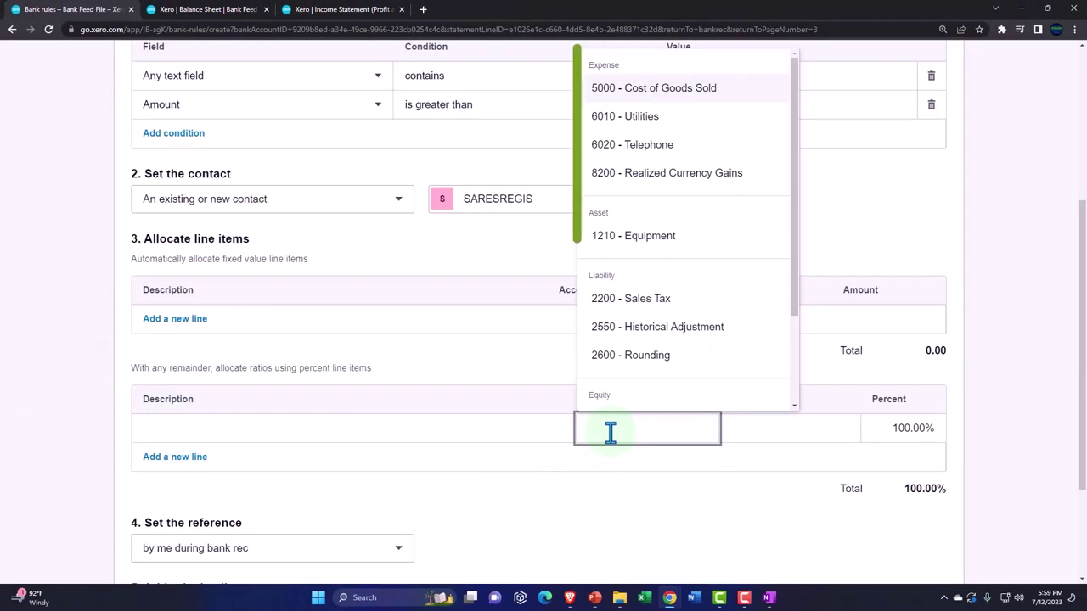
{"action": "type", "text": "e"}
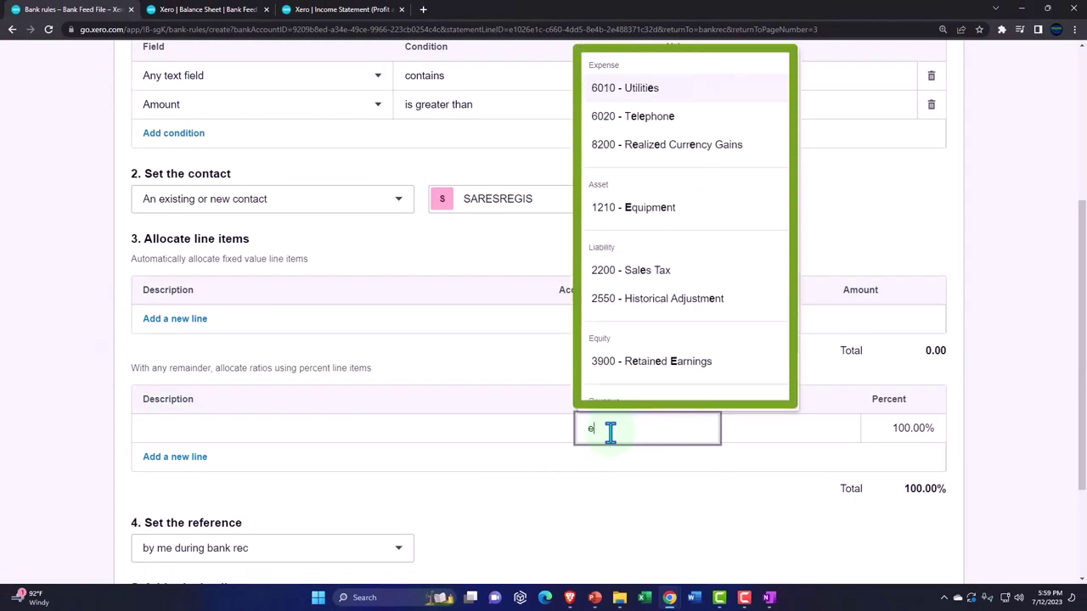
{"action": "left_click", "coordinate": [650, 223]}
{"action": "key", "text": "Tab"}
{"action": "key", "text": "Tab"}
{"action": "key", "text": "Tab"}
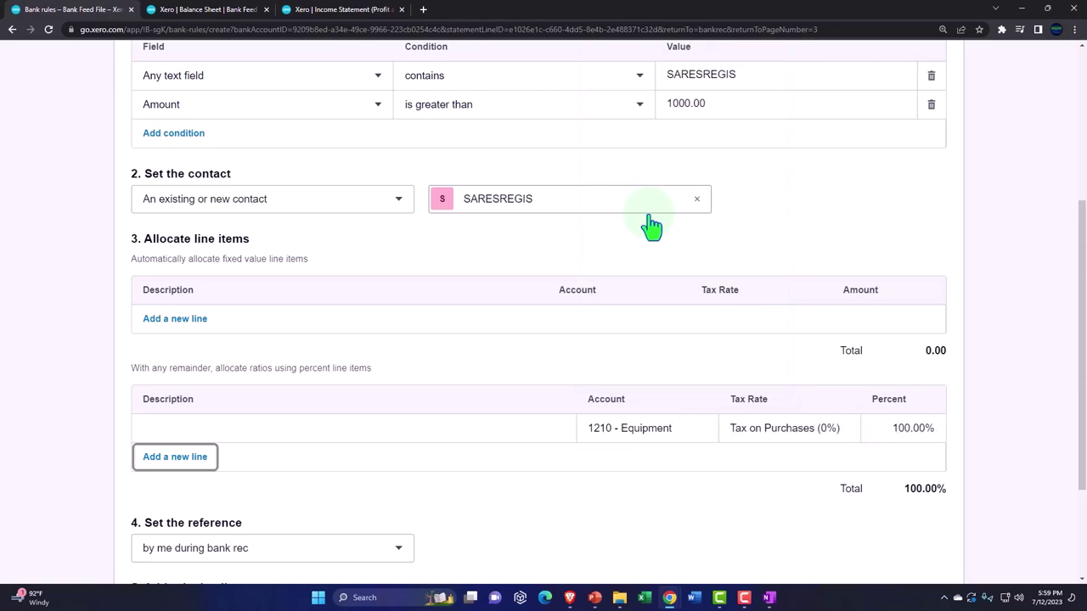
Set the rule's reference to come from the Reference and save the bank rule.
{"action": "scroll", "coordinate": [648, 221], "scroll_direction": "down", "scroll_amount": 3}
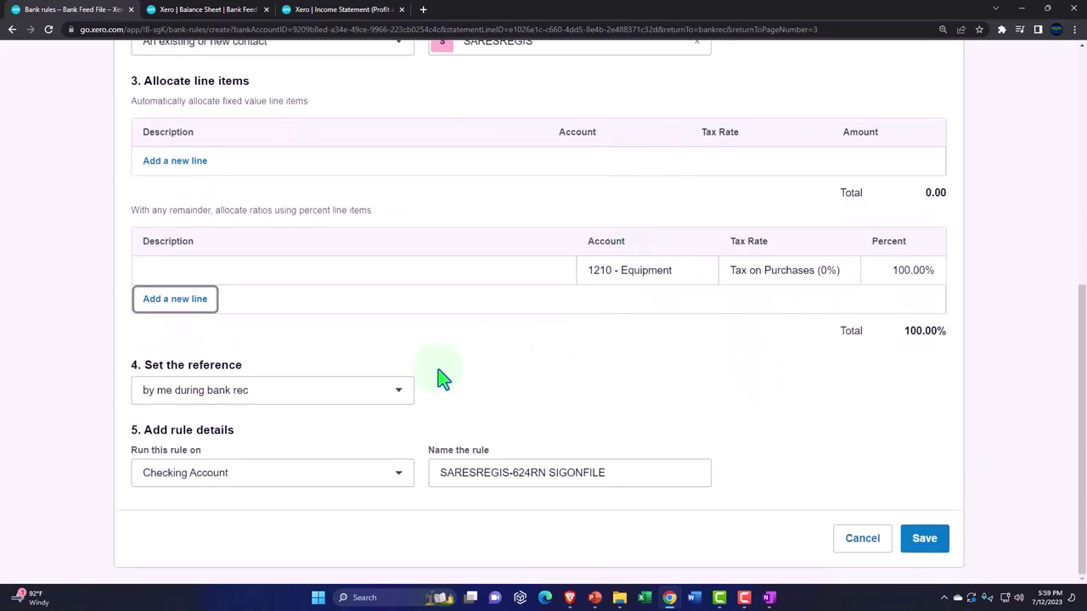
{"action": "left_click", "coordinate": [395, 393]}
{"action": "left_click", "coordinate": [212, 210]}
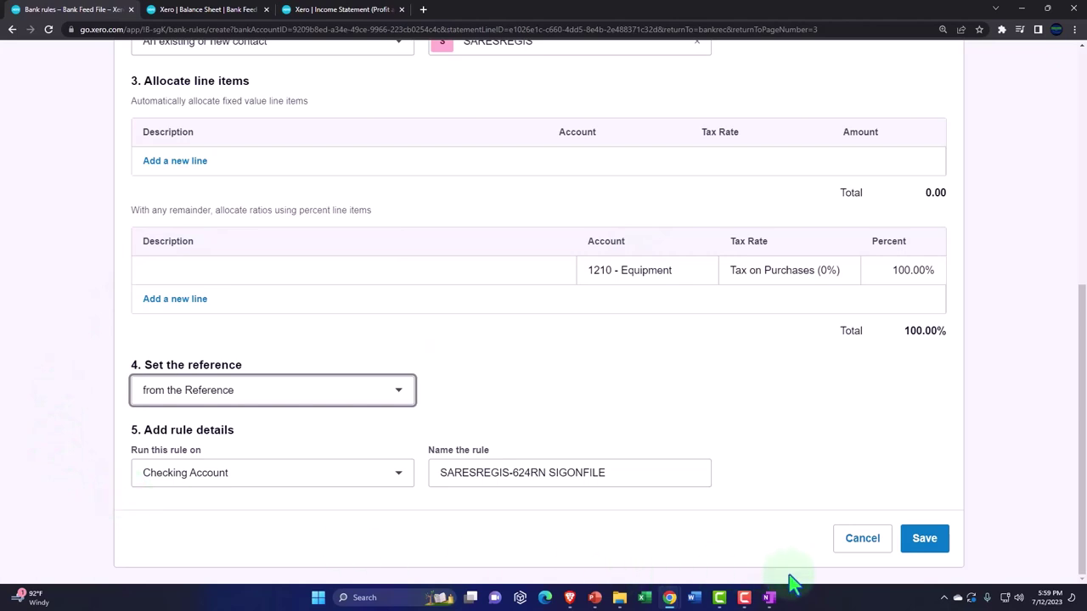
{"action": "left_click", "coordinate": [923, 544]}
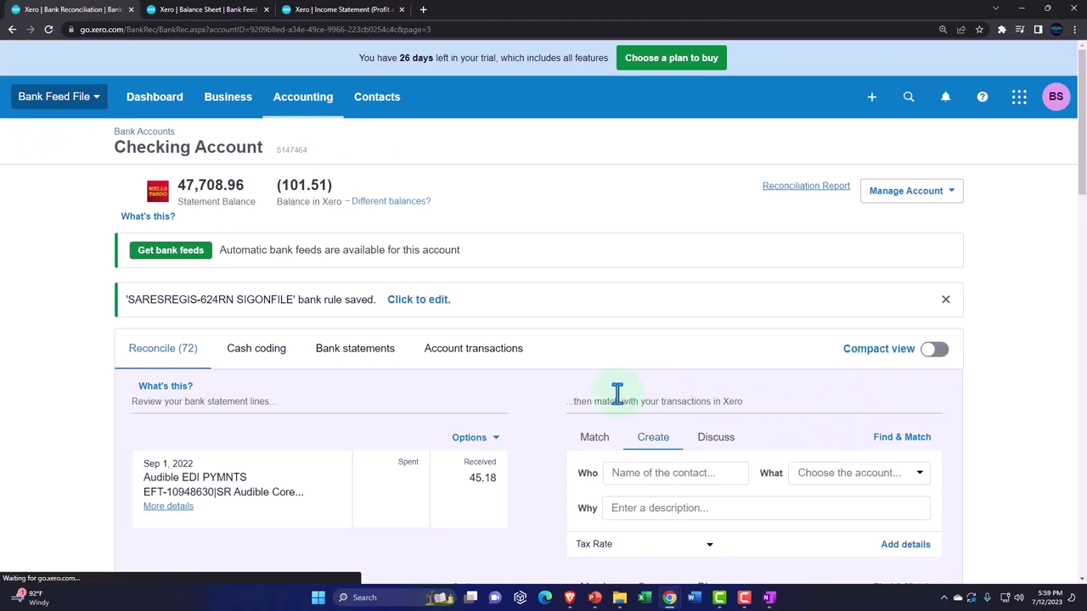
Reconcile the Sep 2, 2022 SARESREGIS statement line by accepting its suggested bank rule.
{"action": "scroll", "coordinate": [617, 393], "scroll_direction": "down", "scroll_amount": 4}
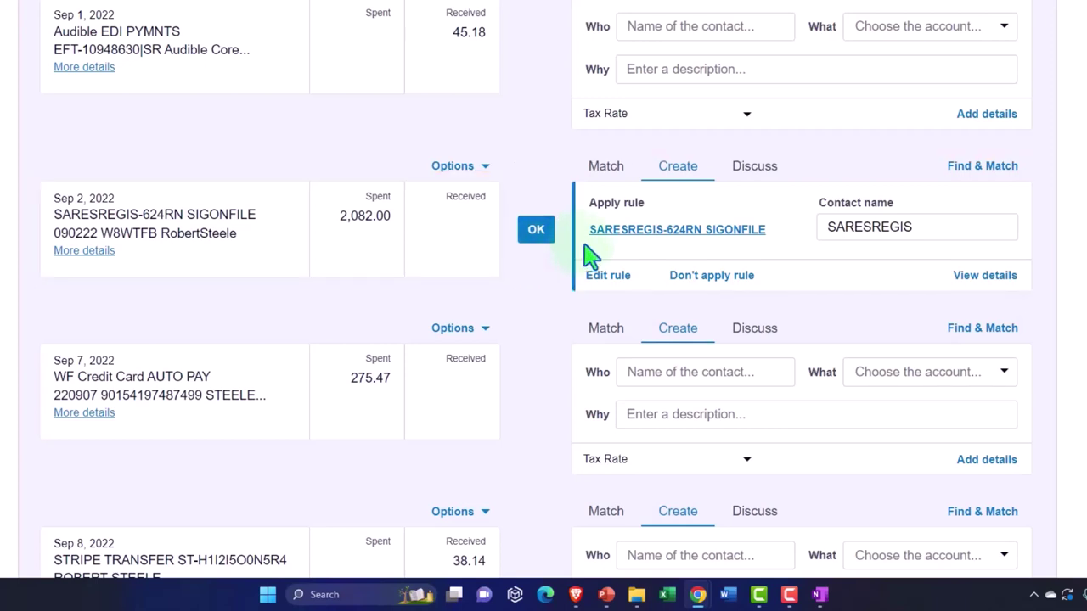
{"action": "left_click", "coordinate": [538, 238]}
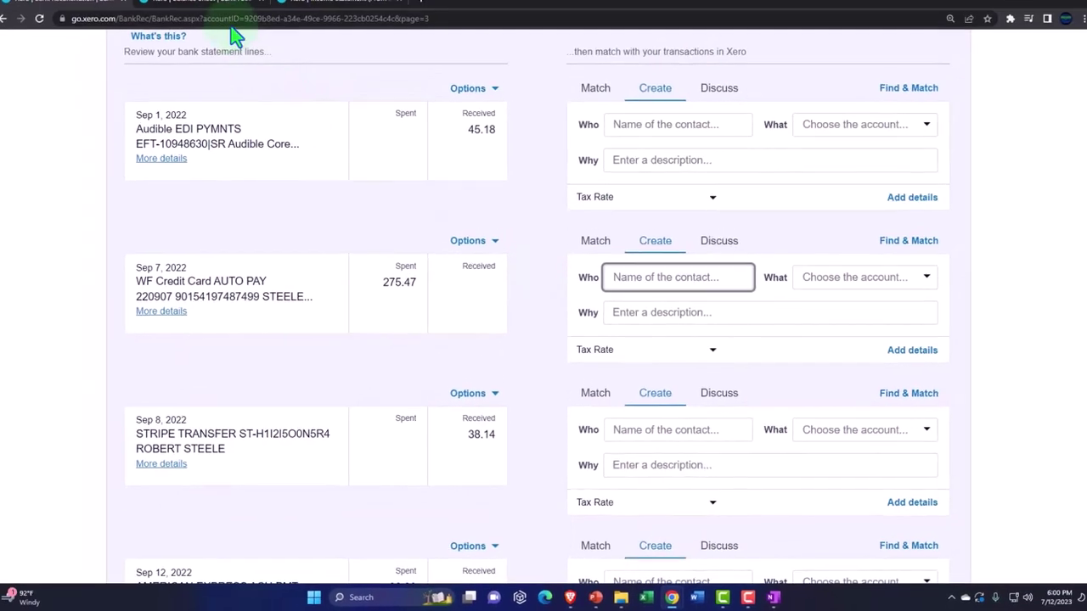
Refresh the Dec 31, 2022 balance sheet and review its Equipment and Checking Account balances.
{"action": "left_click", "coordinate": [208, 3]}
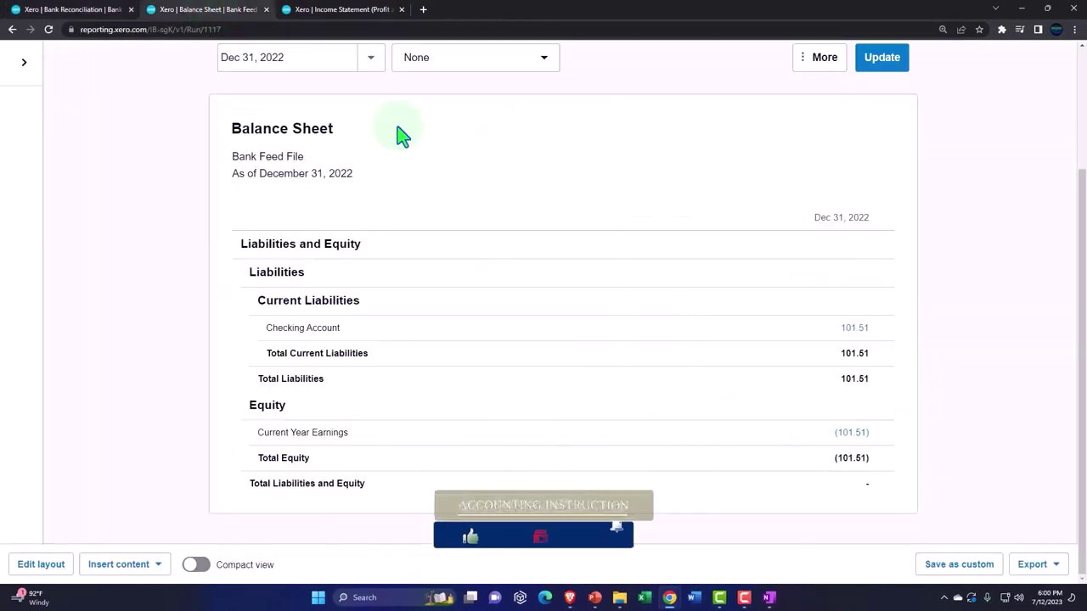
{"action": "left_click", "coordinate": [894, 64]}
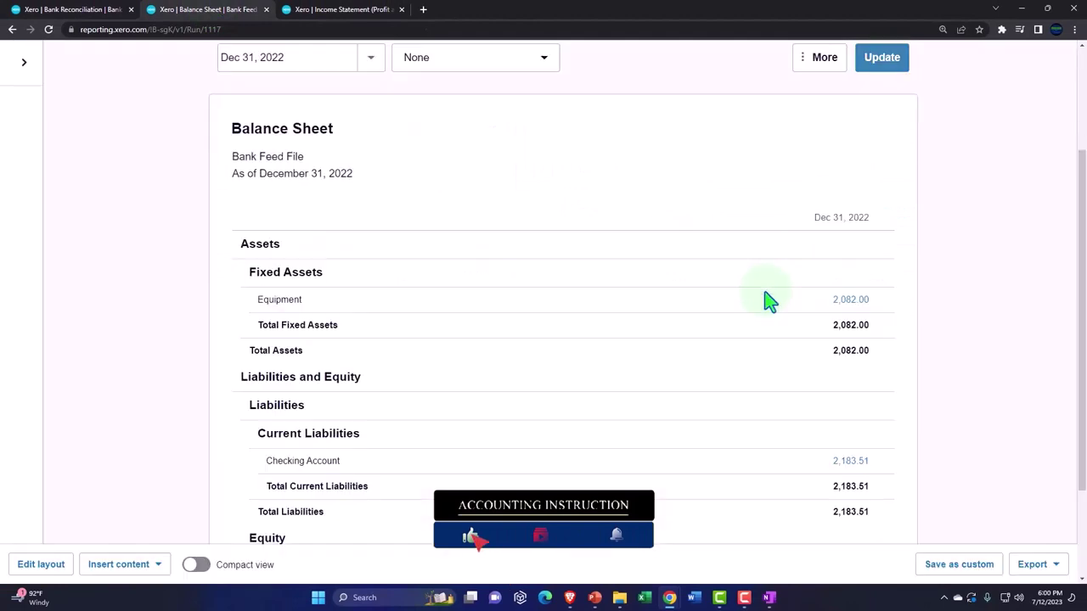
{"action": "scroll", "coordinate": [767, 301], "scroll_direction": "down", "scroll_amount": 1}
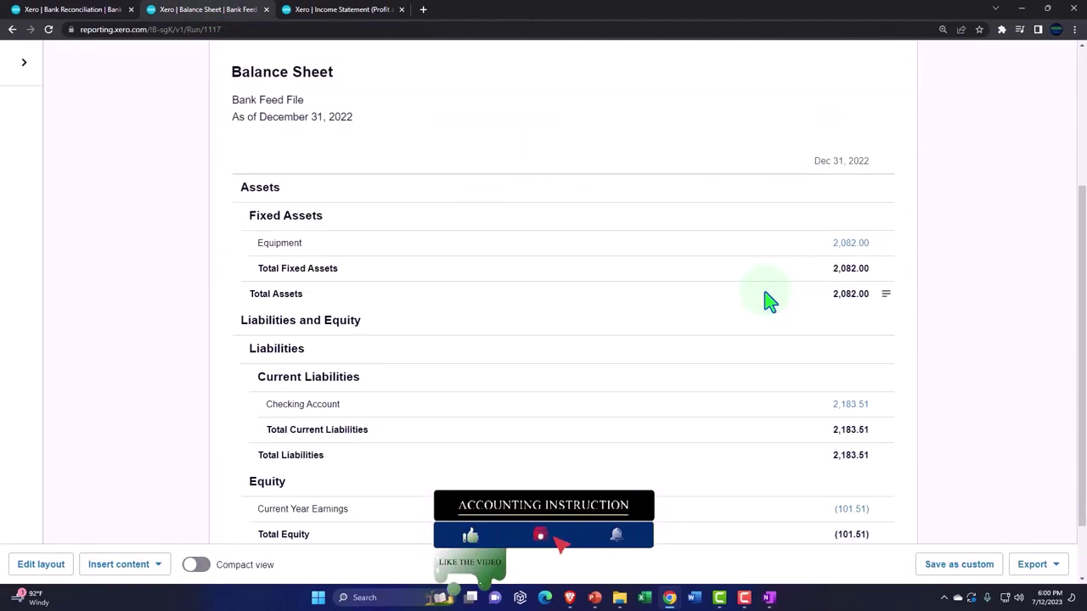
{"action": "scroll", "coordinate": [722, 338], "scroll_direction": "up", "scroll_amount": 3}
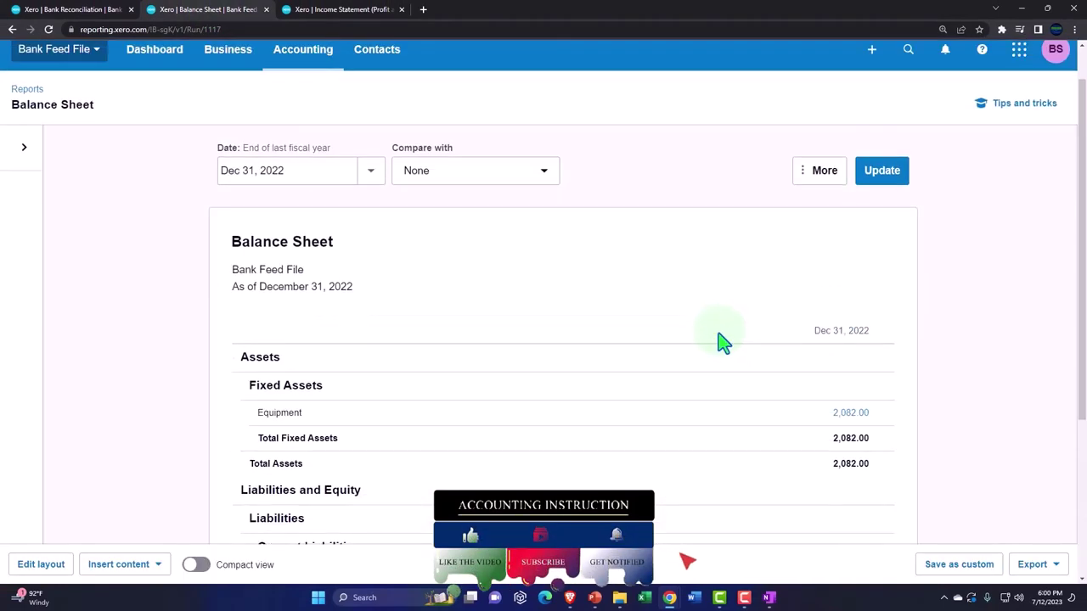
{"action": "scroll", "coordinate": [718, 341], "scroll_direction": "down", "scroll_amount": 3}
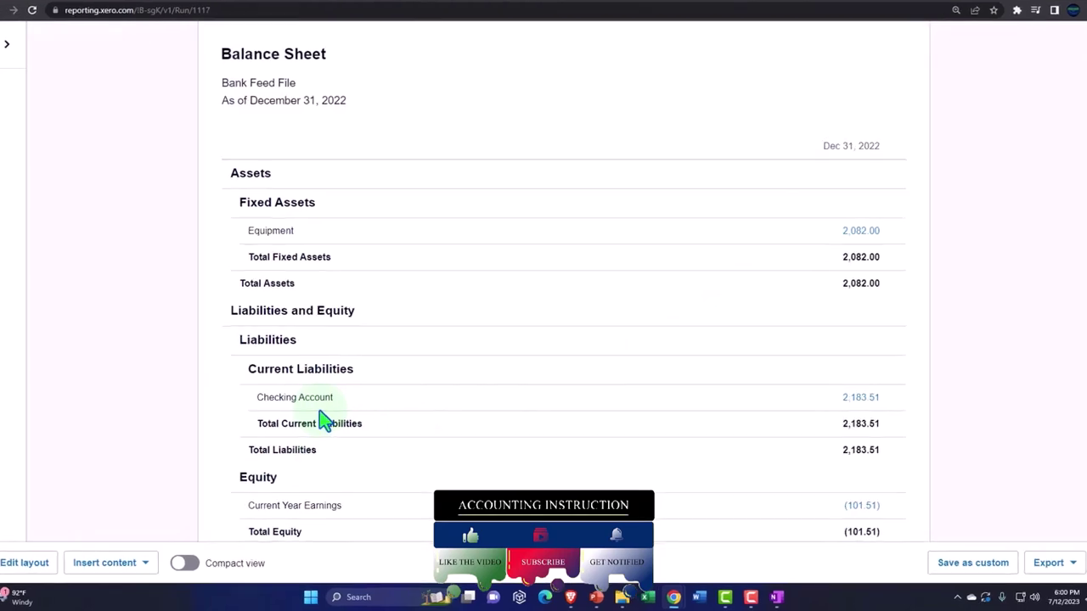
{"action": "scroll", "coordinate": [289, 391], "scroll_direction": "down", "scroll_amount": 1}
Open the Checking Account's transactions from the balance sheet and check the Sep 2, 2022 SARESREGIS spend money entry.
{"action": "mouse_move", "coordinate": [286, 386]}
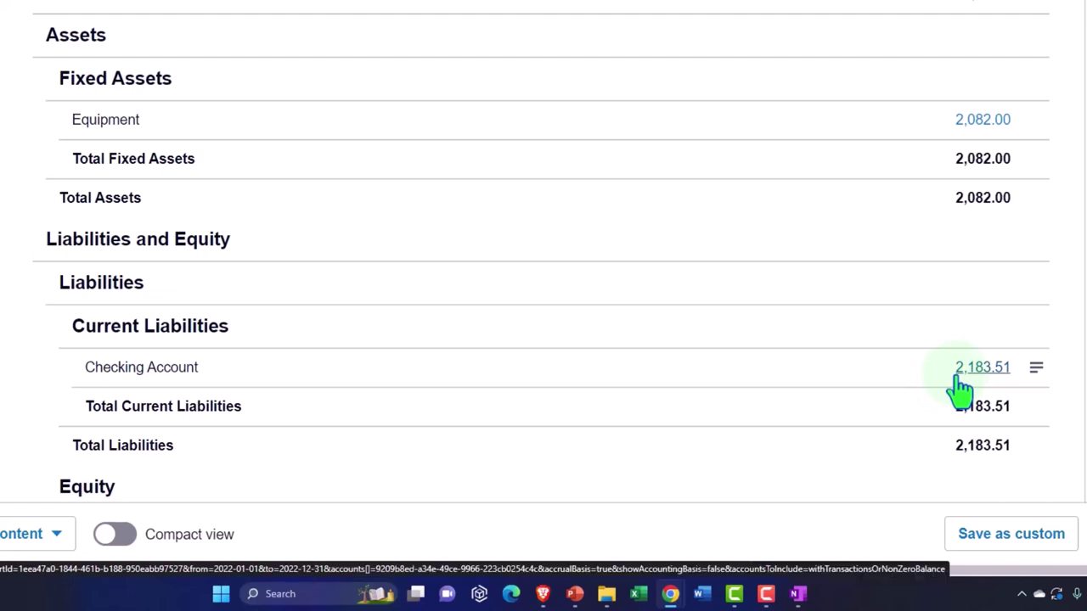
{"action": "left_click", "coordinate": [958, 379]}
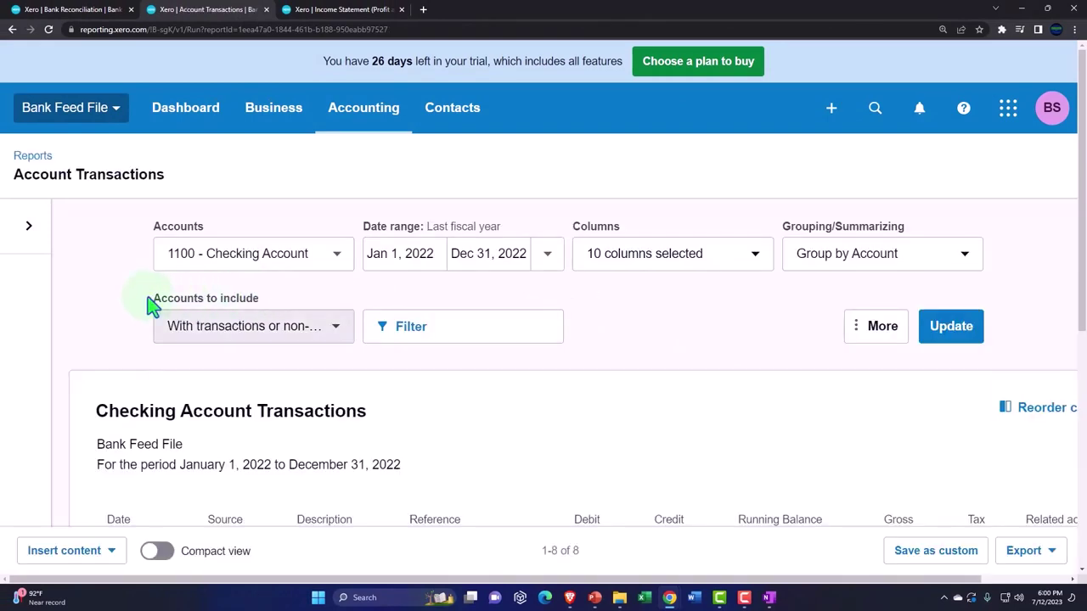
{"action": "scroll", "coordinate": [146, 306], "scroll_direction": "down", "scroll_amount": 3}
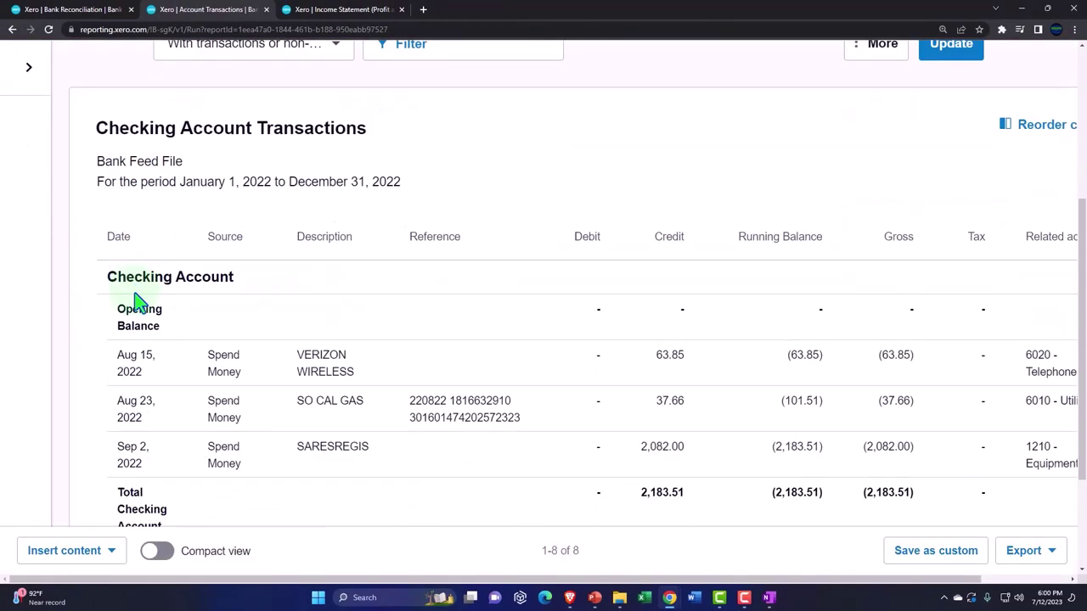
{"action": "key", "text": "ctrl+minus"}
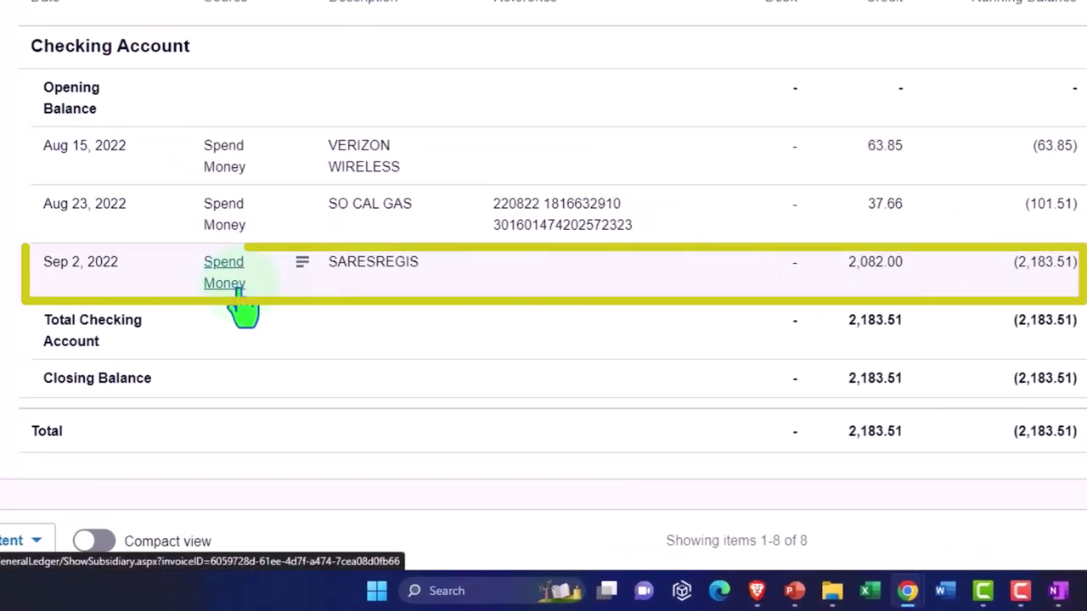
{"action": "scroll", "coordinate": [242, 306], "scroll_direction": "up", "scroll_amount": 4}
{"action": "left_click", "coordinate": [223, 491]}
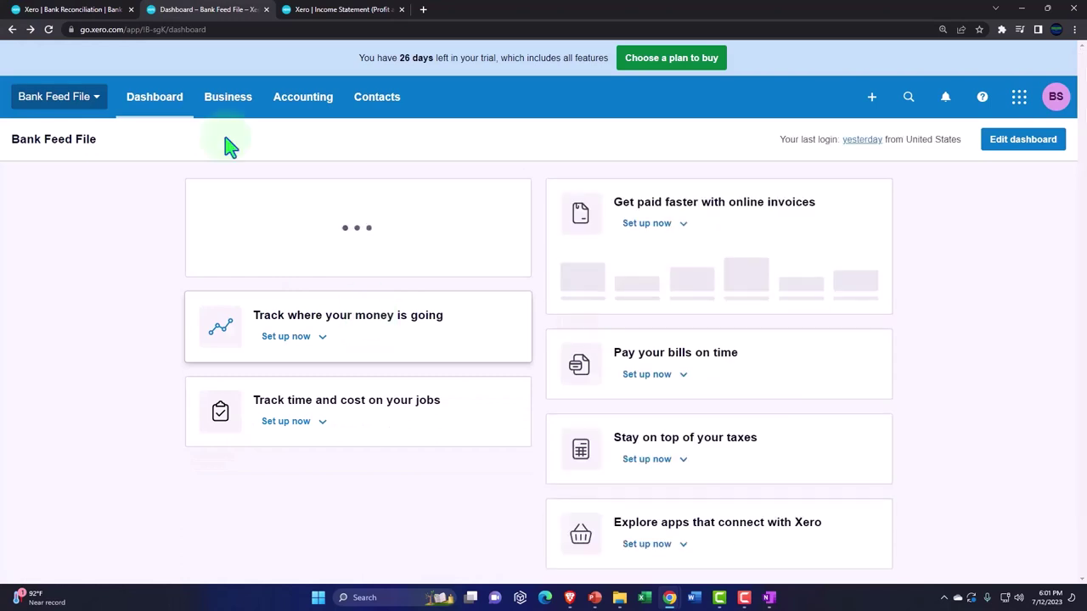
Return to the balance sheet to review its assets, and refresh the 2022 income statement to check its operating expenses.
{"action": "left_click", "coordinate": [29, 30]}
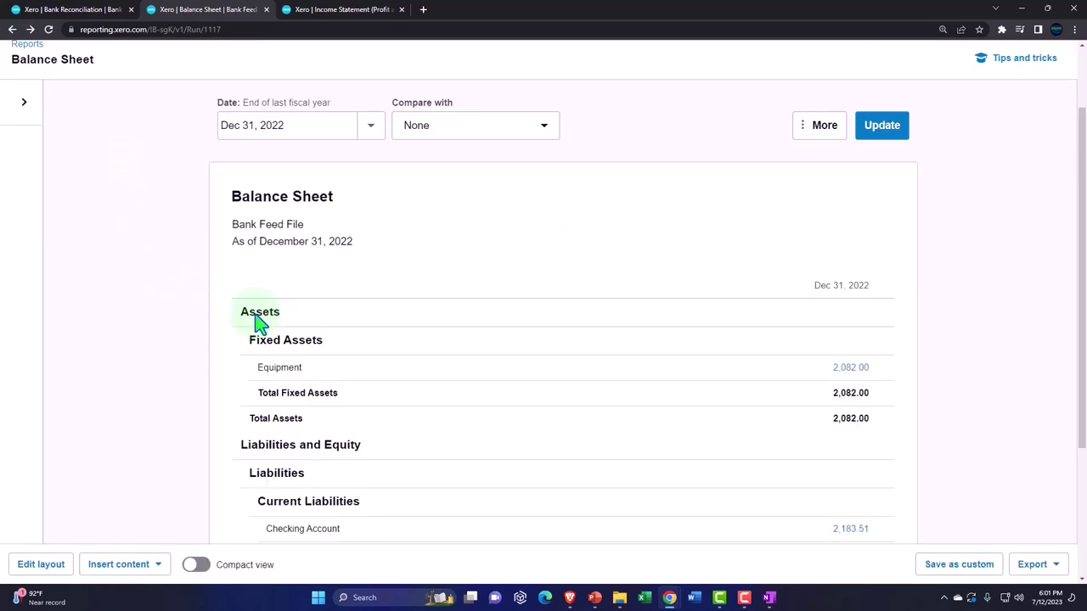
{"action": "scroll", "coordinate": [259, 321], "scroll_direction": "down", "scroll_amount": 1}
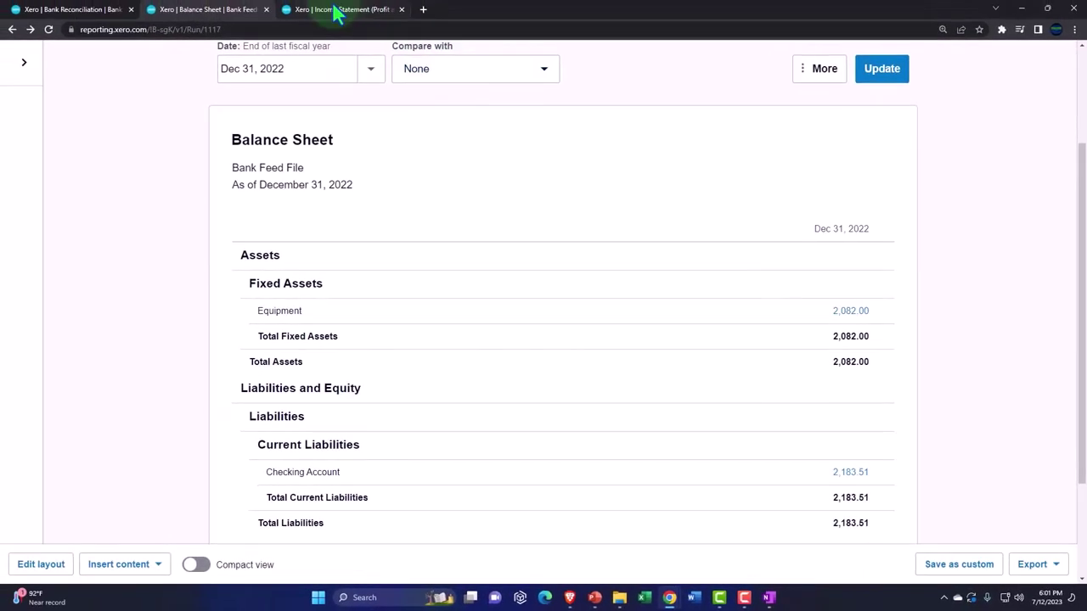
{"action": "left_click", "coordinate": [336, 12]}
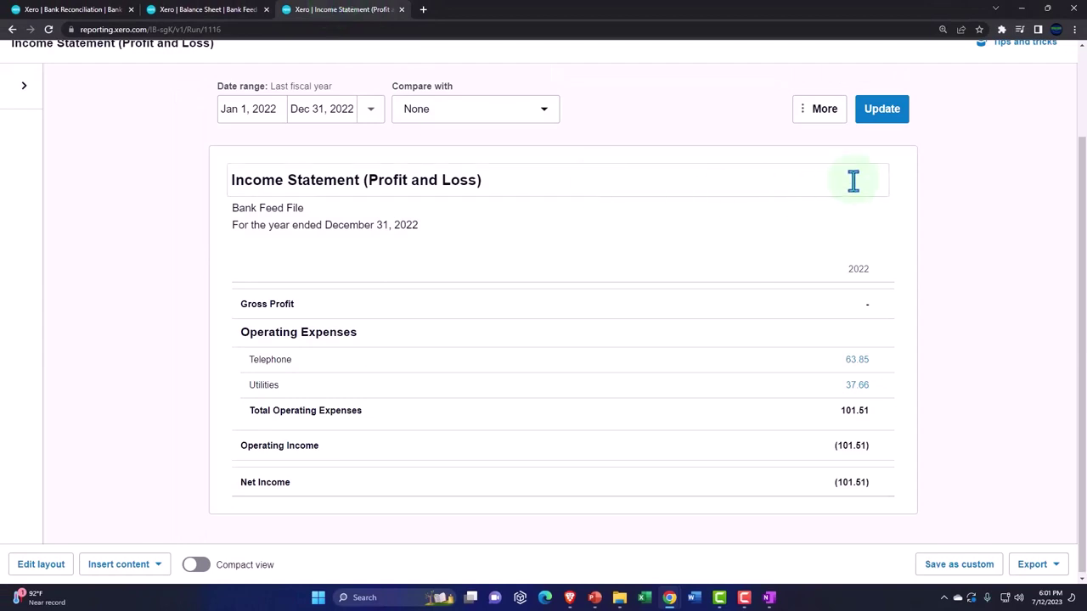
{"action": "left_click", "coordinate": [883, 115]}
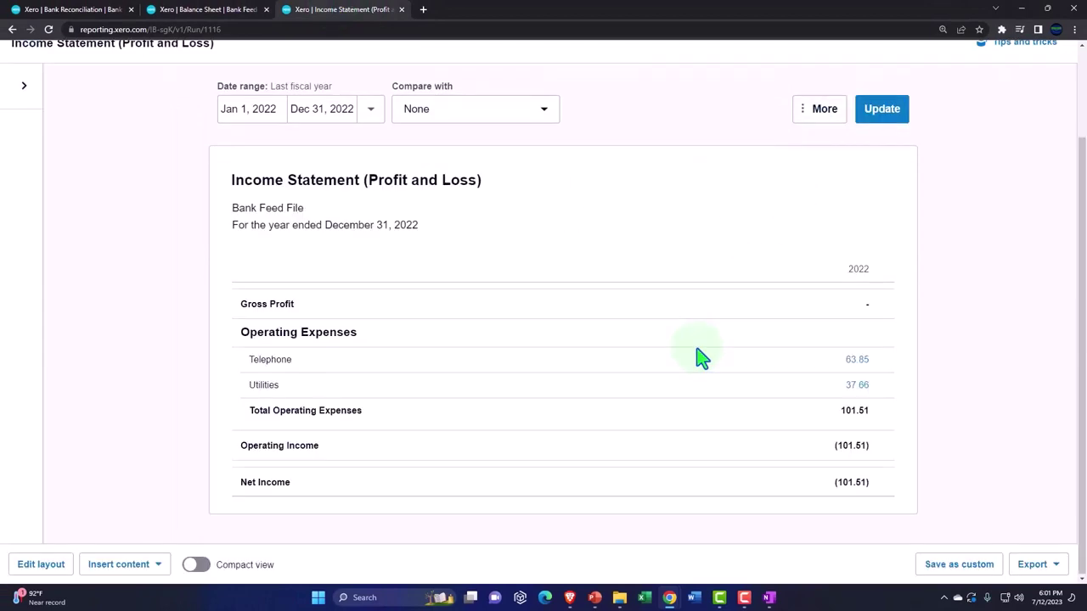
Open the Equipment account's transactions from the balance sheet to examine the SARESREGIS entry.
{"action": "left_click", "coordinate": [216, 12]}
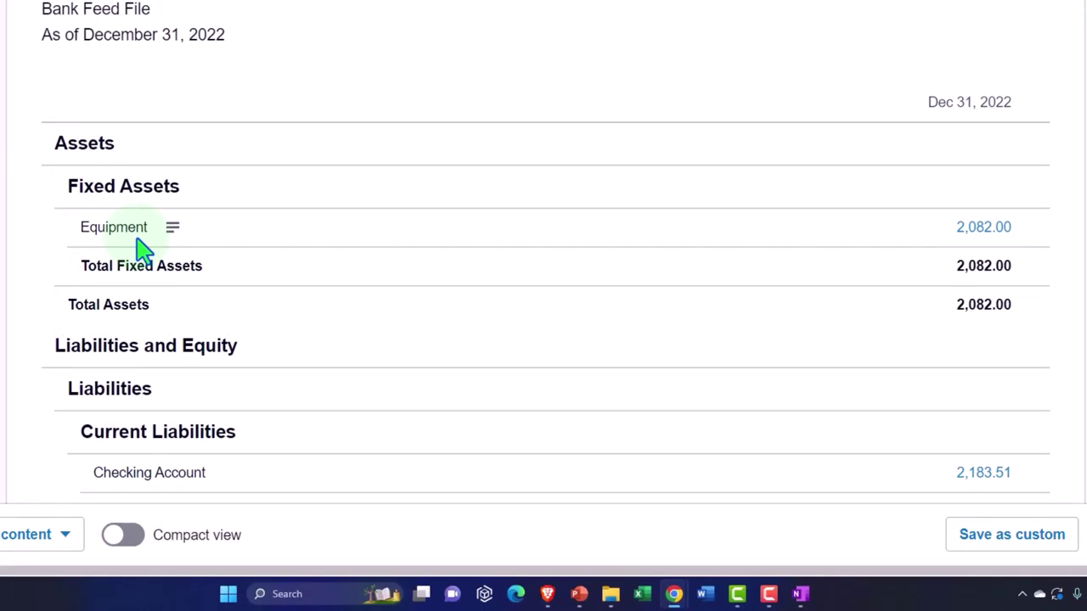
{"action": "left_click", "coordinate": [978, 236]}
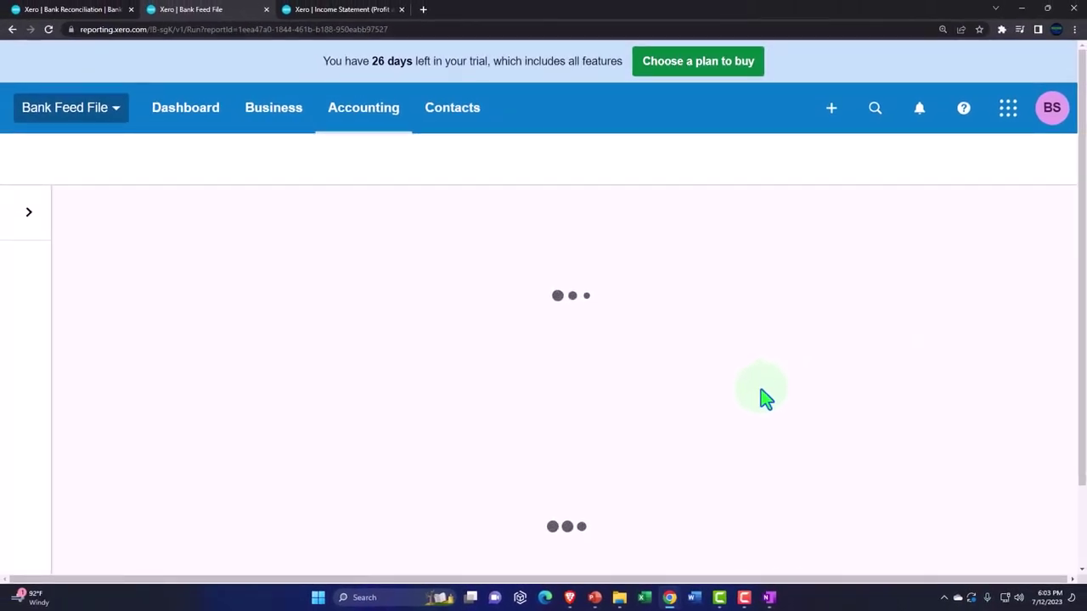
{"action": "scroll", "coordinate": [759, 395], "scroll_direction": "down", "scroll_amount": 3}
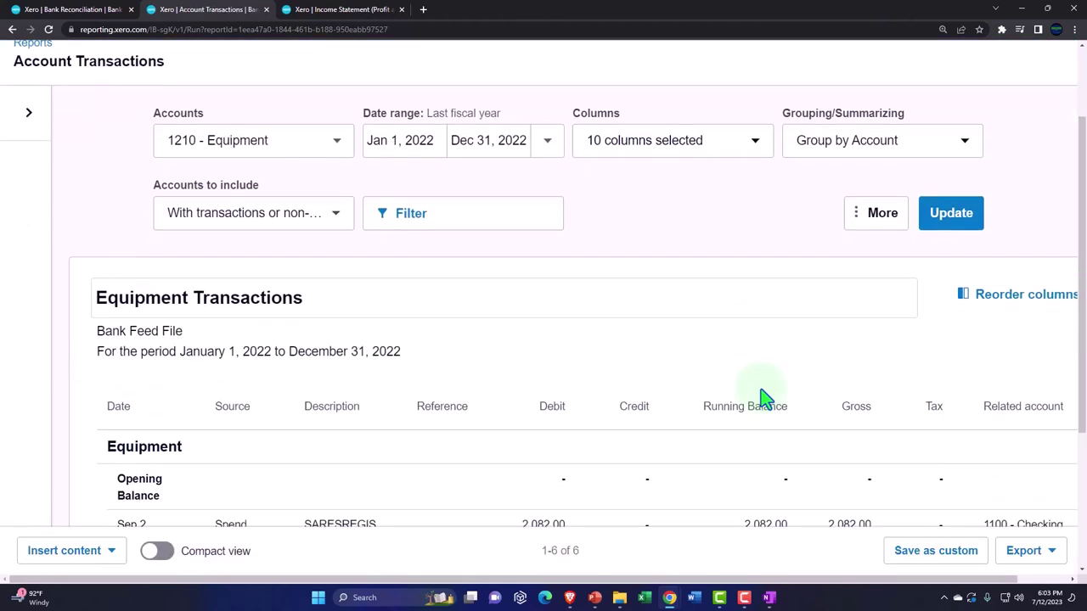
Review the Sep 2, 2022 SARESREGIS line in the Equipment transactions and return to the balance sheet.
{"action": "scroll", "coordinate": [760, 389], "scroll_direction": "down", "scroll_amount": 1}
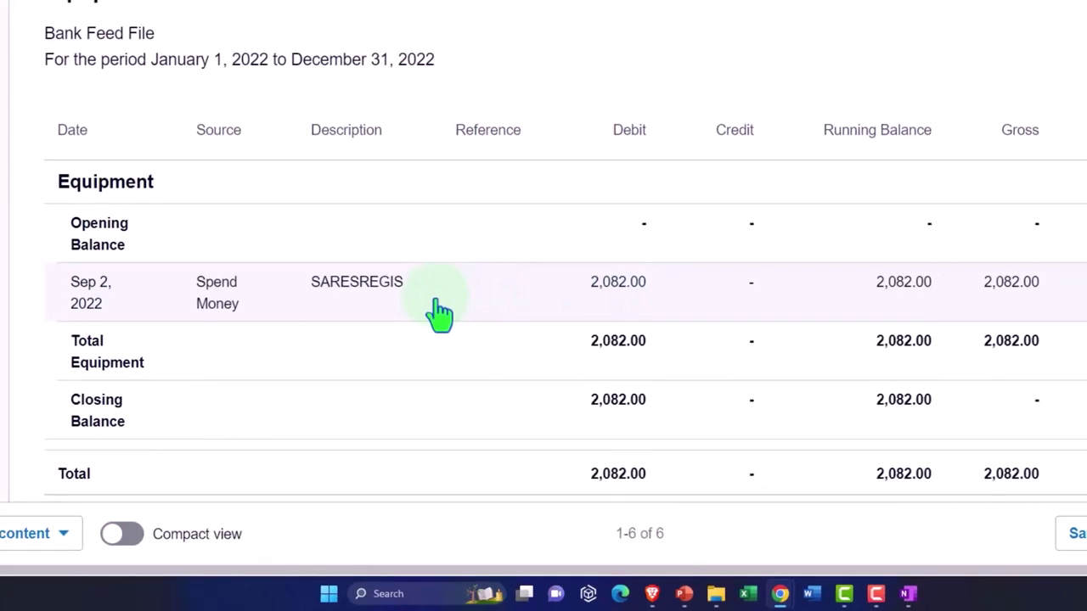
{"action": "mouse_move", "coordinate": [589, 308]}
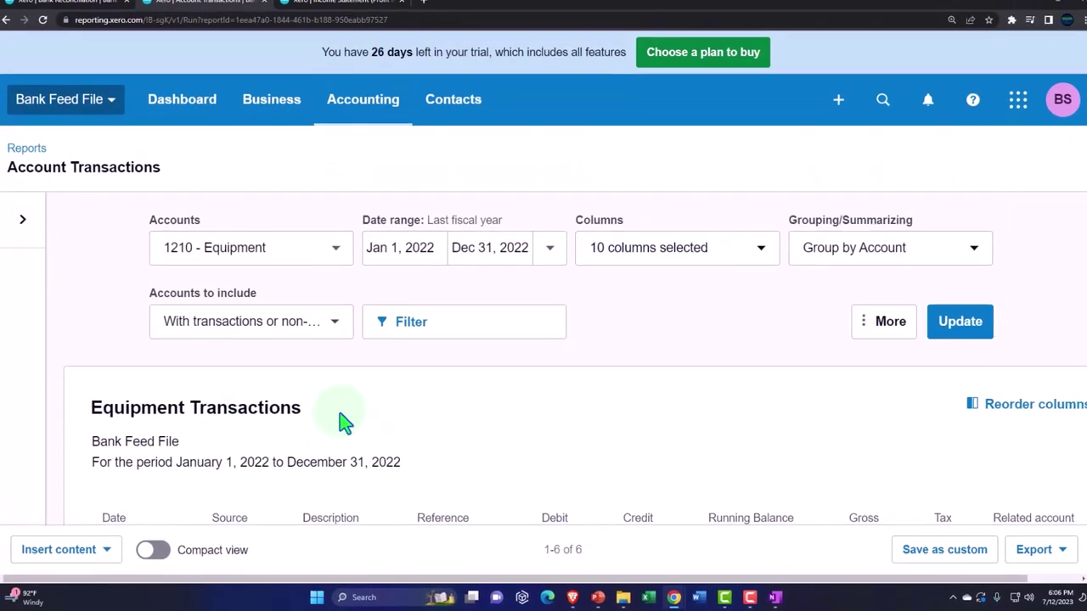
{"action": "left_click", "coordinate": [42, 19]}
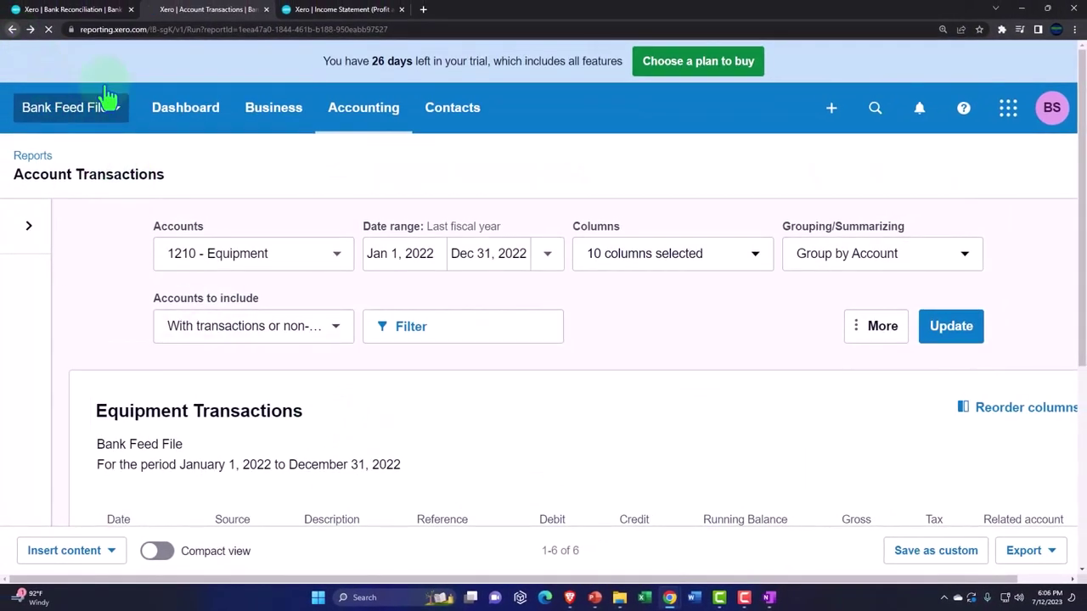
Duplicate the income statement into a new browser tab and open the Reports home page there.
{"action": "right_click", "coordinate": [348, 15]}
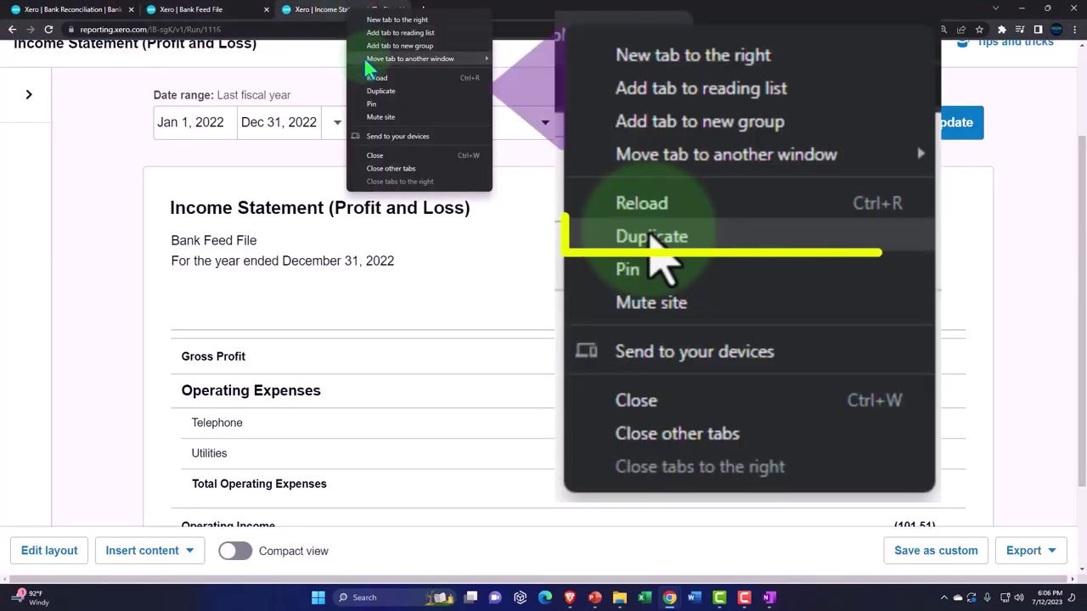
{"action": "left_click", "coordinate": [373, 91]}
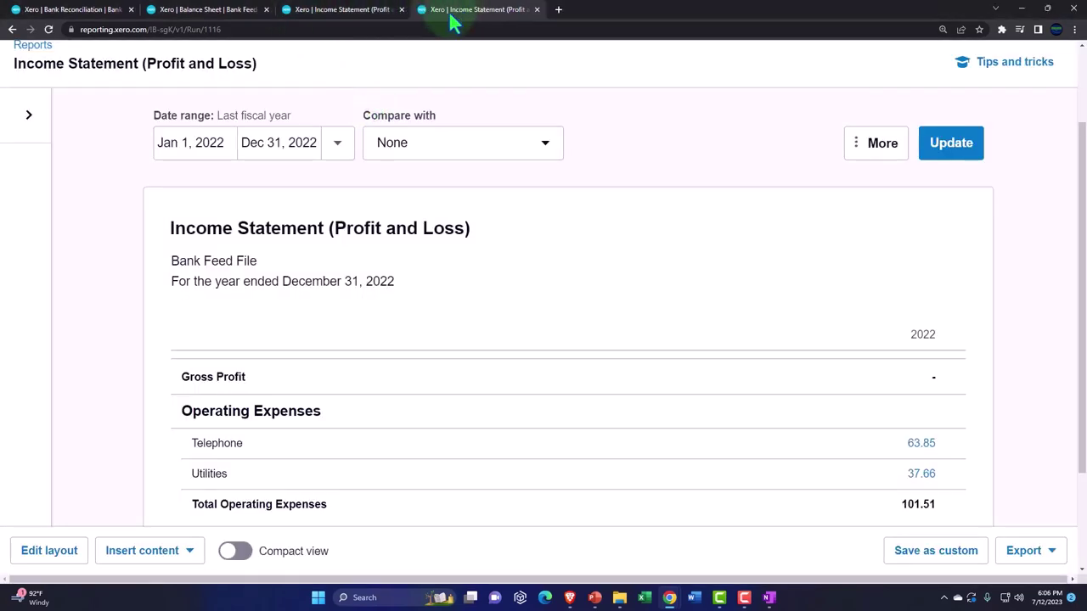
{"action": "scroll", "coordinate": [364, 119], "scroll_direction": "up", "scroll_amount": 2}
{"action": "left_click", "coordinate": [365, 123]}
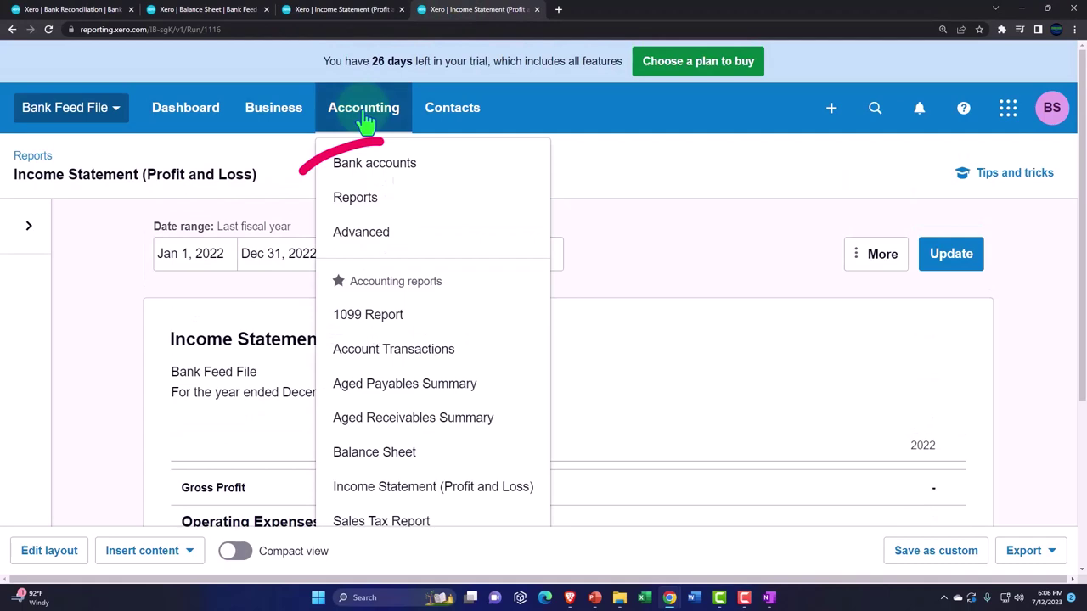
{"action": "left_click", "coordinate": [353, 196]}
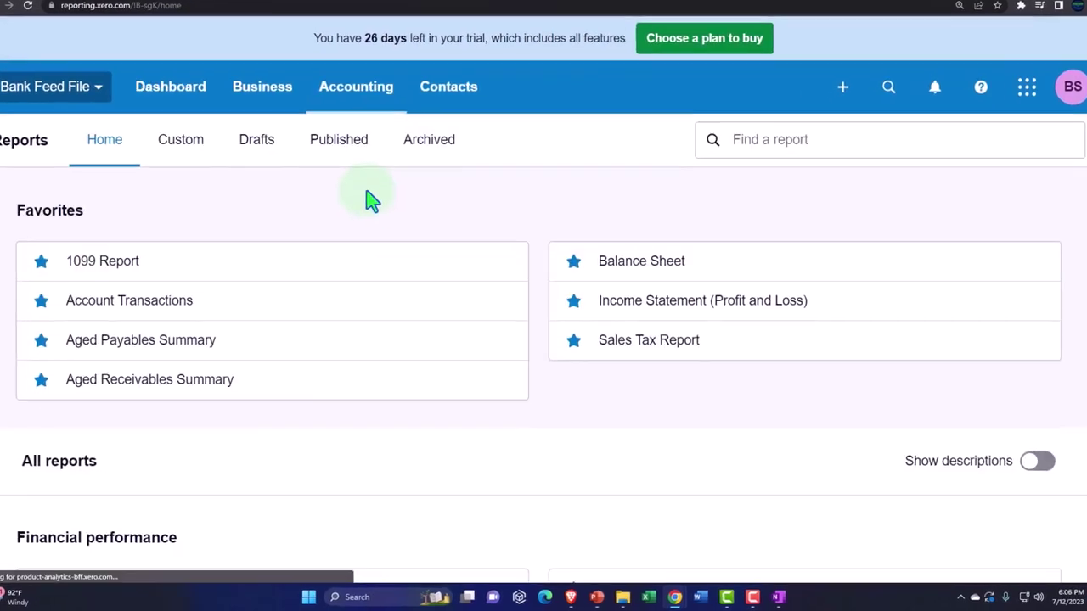
Search the reports for "tri", open the current Trial Balance version, and update it as of Dec 31, 2022 to review its account balances.
{"action": "left_click", "coordinate": [796, 144]}
{"action": "type", "text": "tri"}
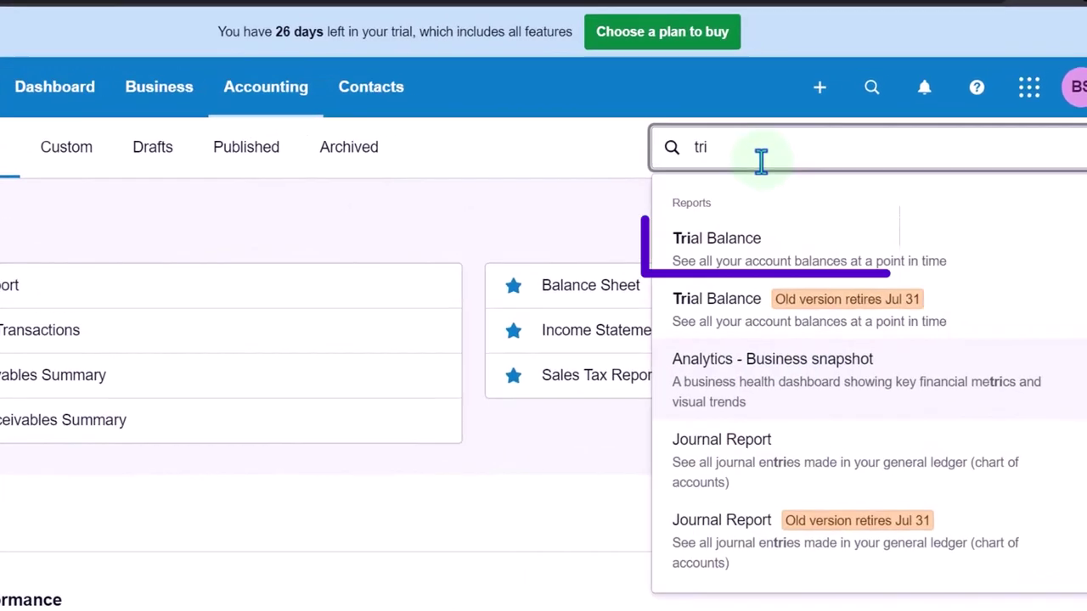
{"action": "left_click", "coordinate": [771, 216]}
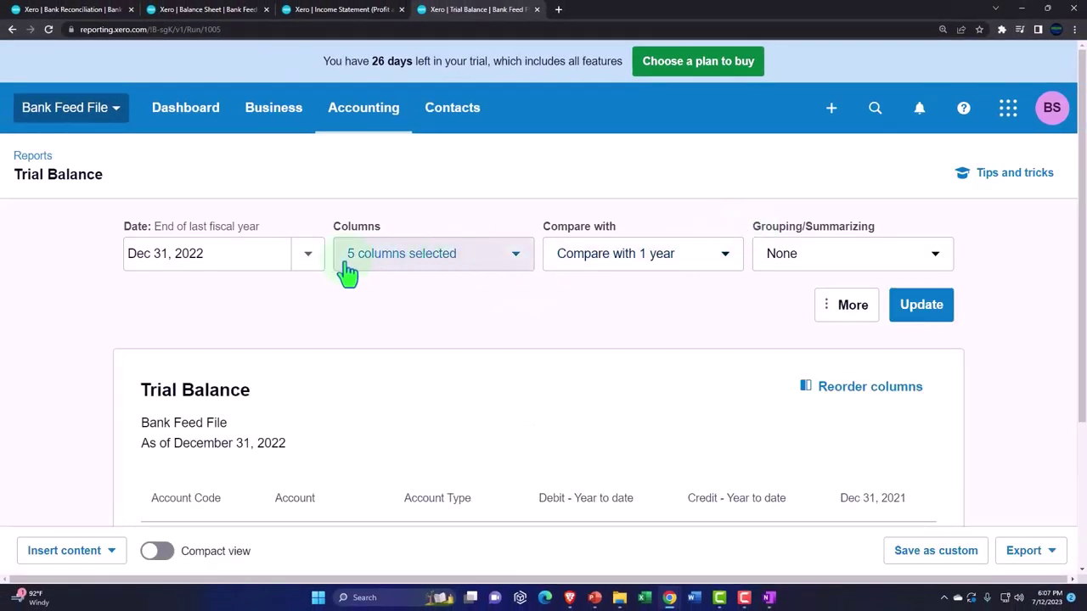
{"action": "scroll", "coordinate": [577, 271], "scroll_direction": "down", "scroll_amount": 2}
{"action": "left_click", "coordinate": [926, 196]}
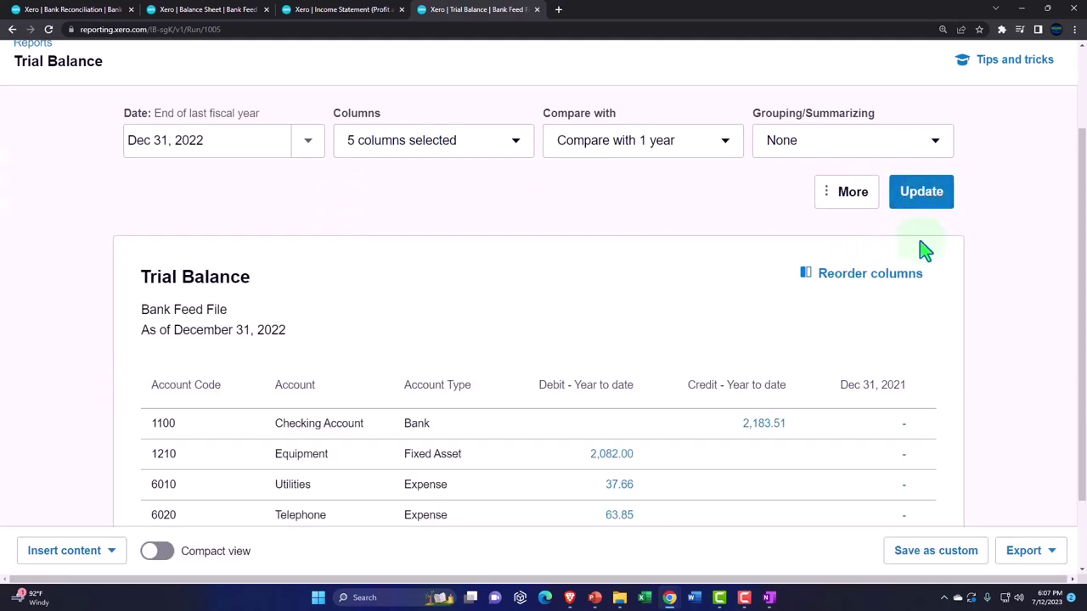
{"action": "scroll", "coordinate": [923, 255], "scroll_direction": "down", "scroll_amount": 1}
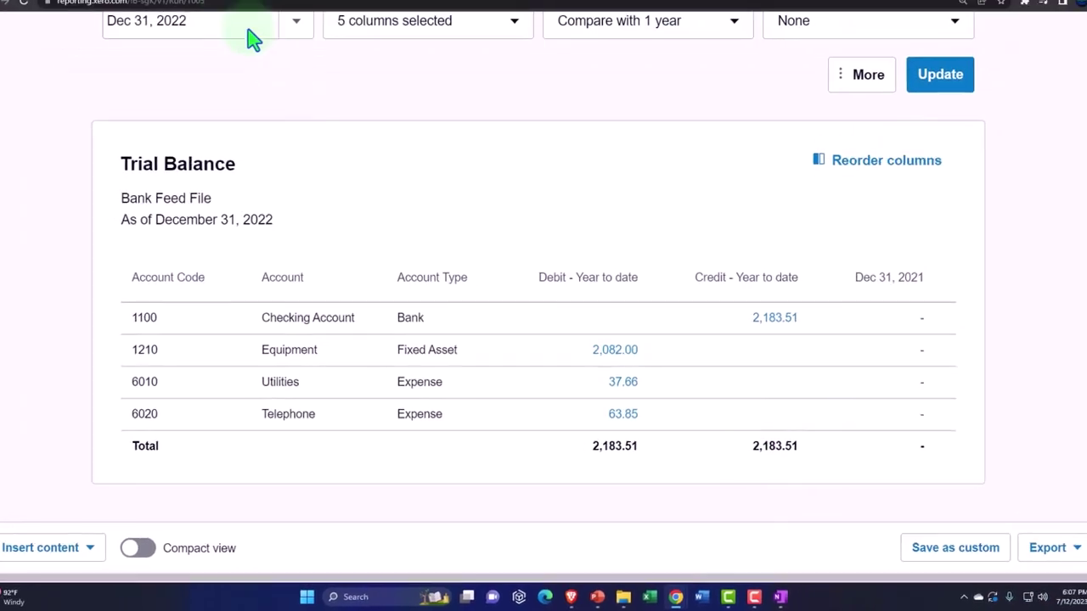
Compare the trial balance with the balance sheet's assets, liabilities and equity, and with the income statement's expenses and net income.
{"action": "left_click", "coordinate": [212, 12]}
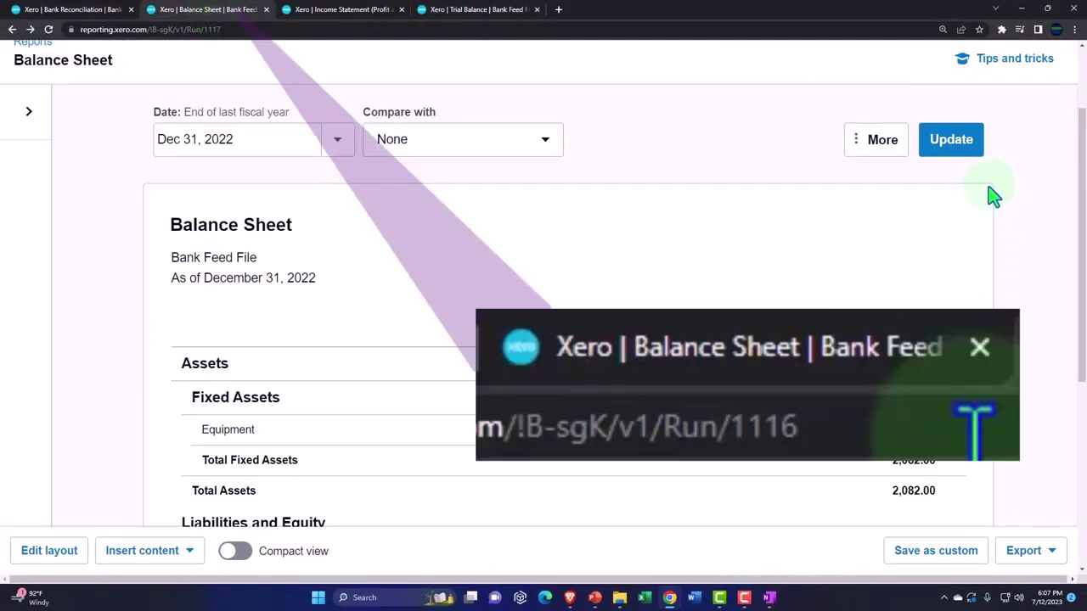
{"action": "scroll", "coordinate": [993, 195], "scroll_direction": "down", "scroll_amount": 3}
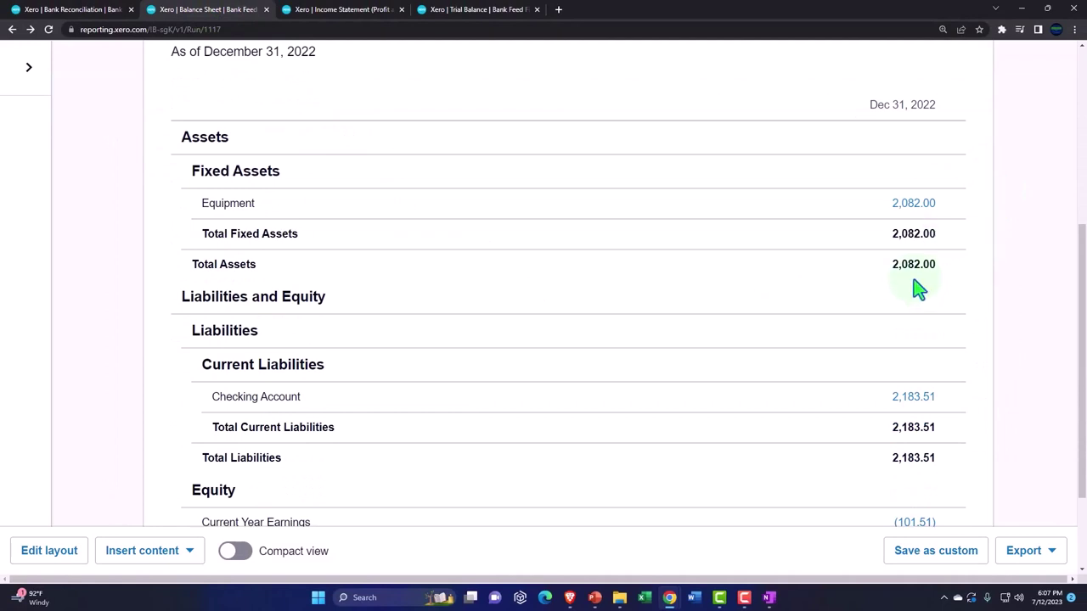
{"action": "scroll", "coordinate": [917, 289], "scroll_direction": "down", "scroll_amount": 2}
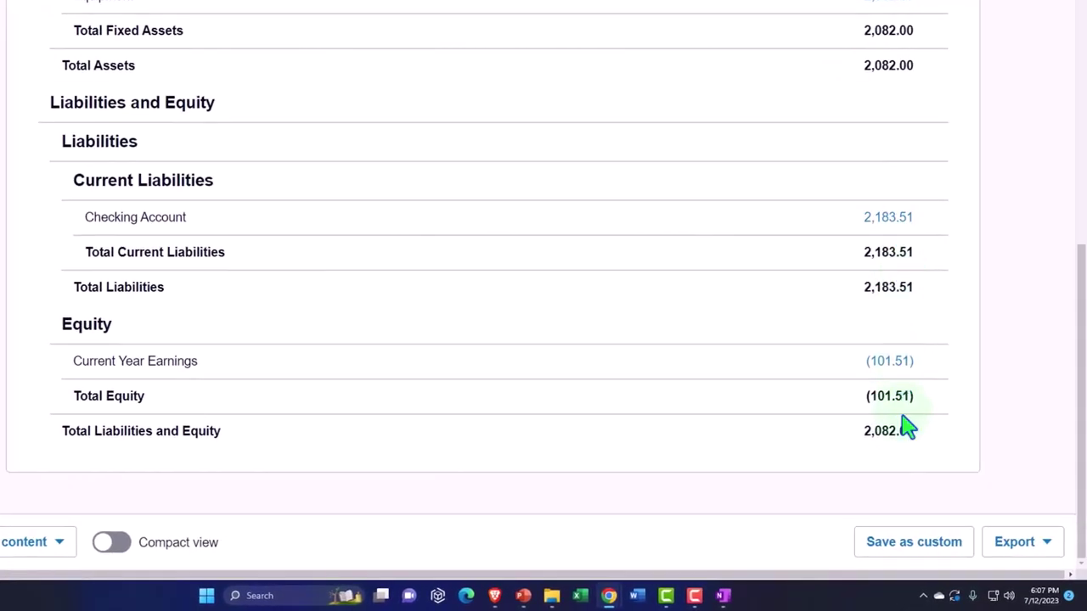
{"action": "mouse_move", "coordinate": [145, 376]}
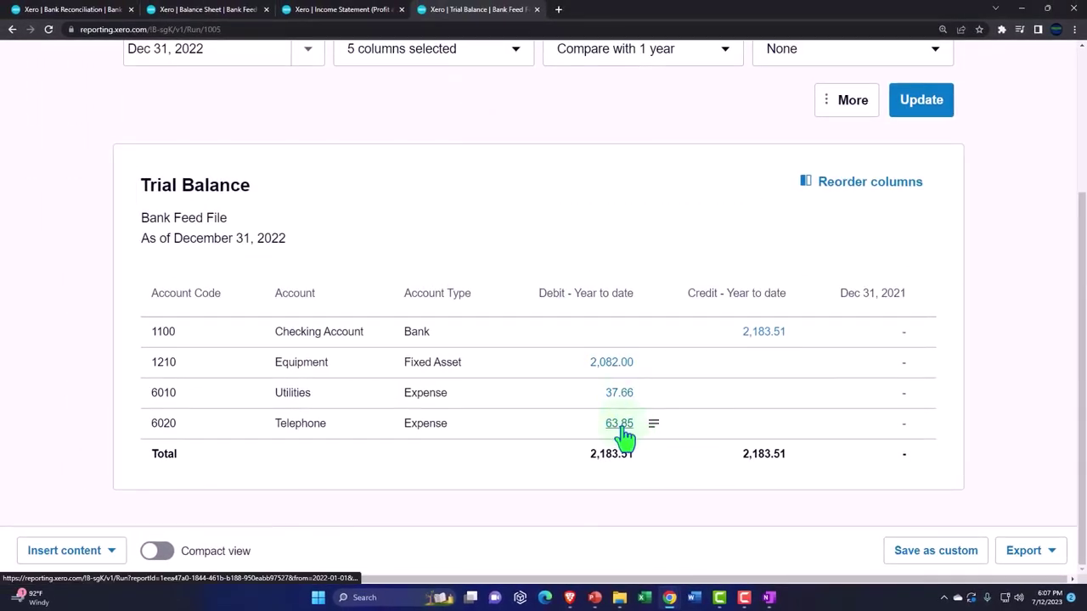
{"action": "left_click", "coordinate": [323, 9]}
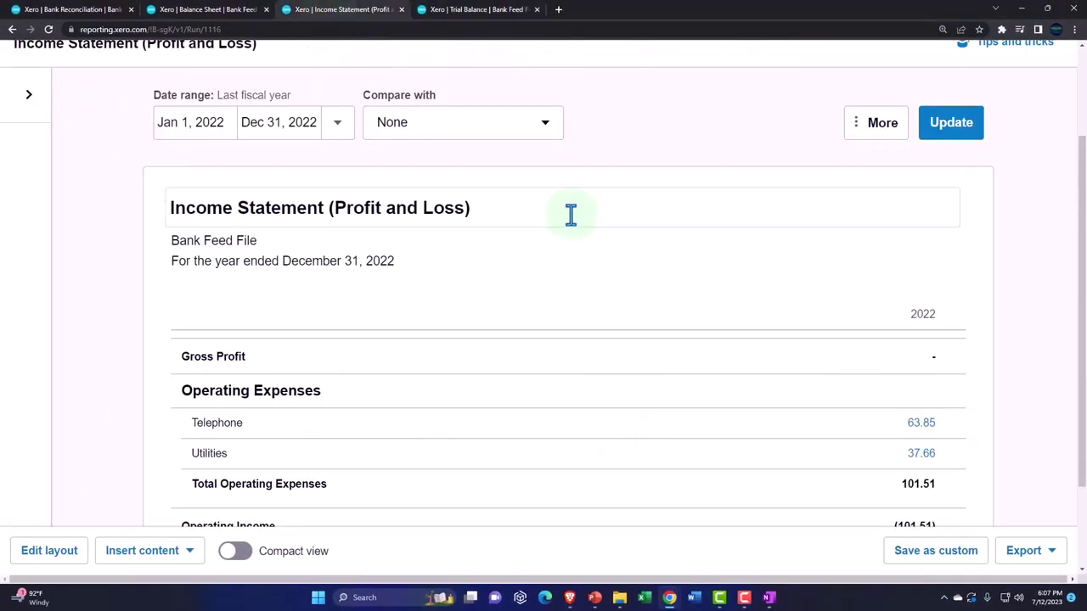
{"action": "scroll", "coordinate": [594, 248], "scroll_direction": "down", "scroll_amount": 2}
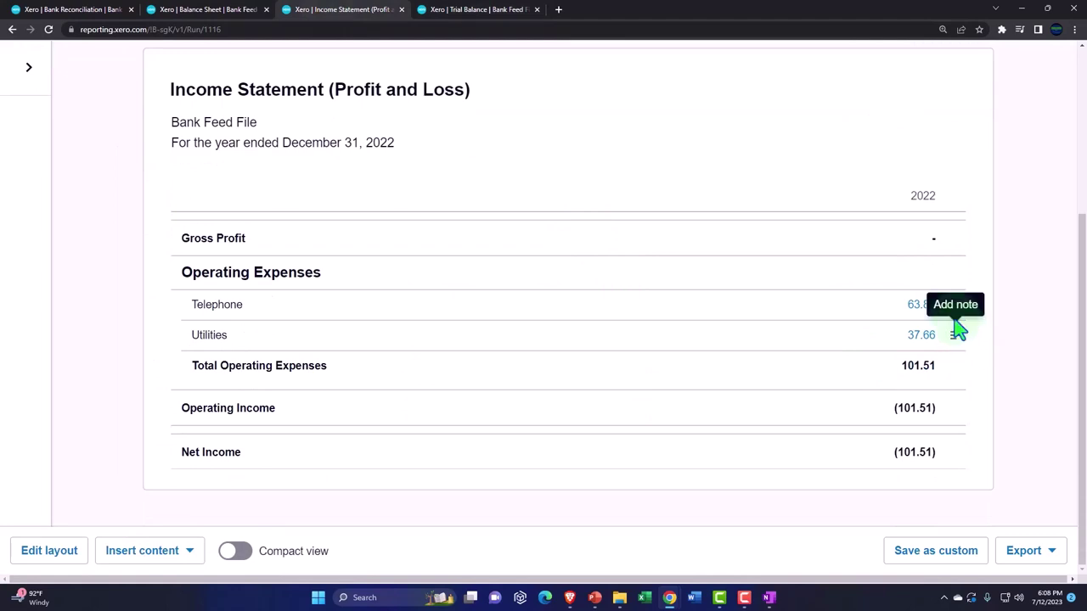